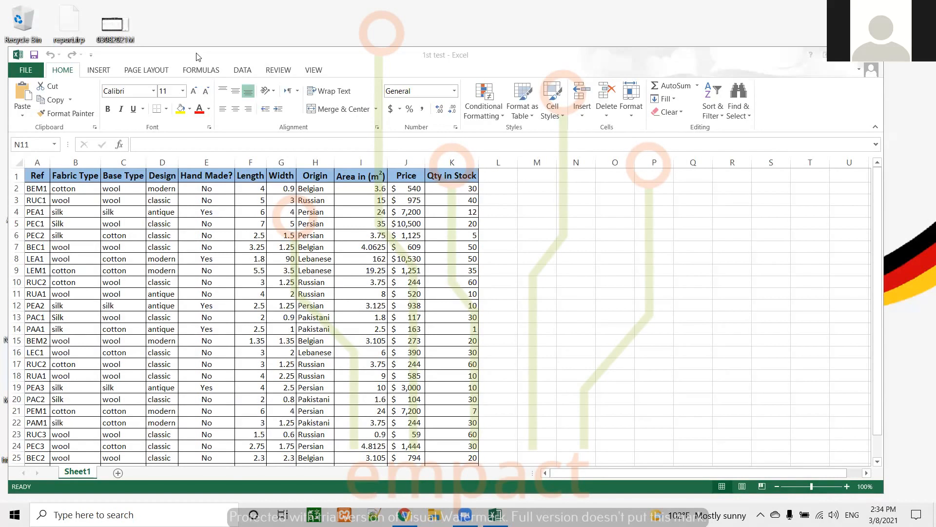
Step: Convert the whole data range A1:K27, with its header row, into an Excel table
click(488, 60)
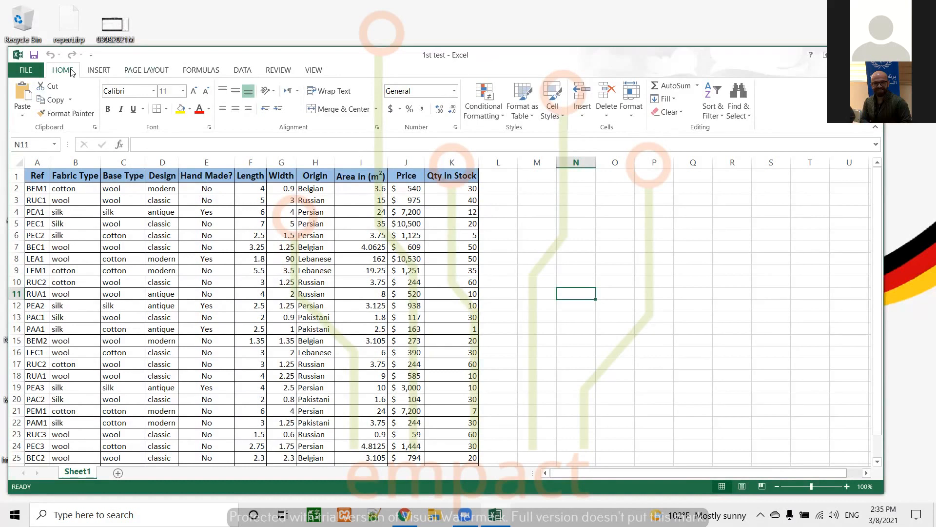
click(99, 71)
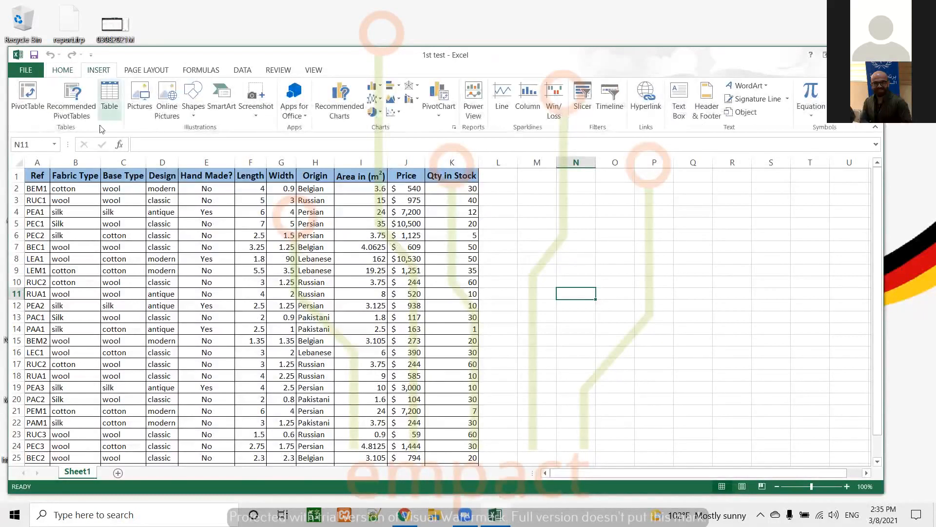
click(37, 174)
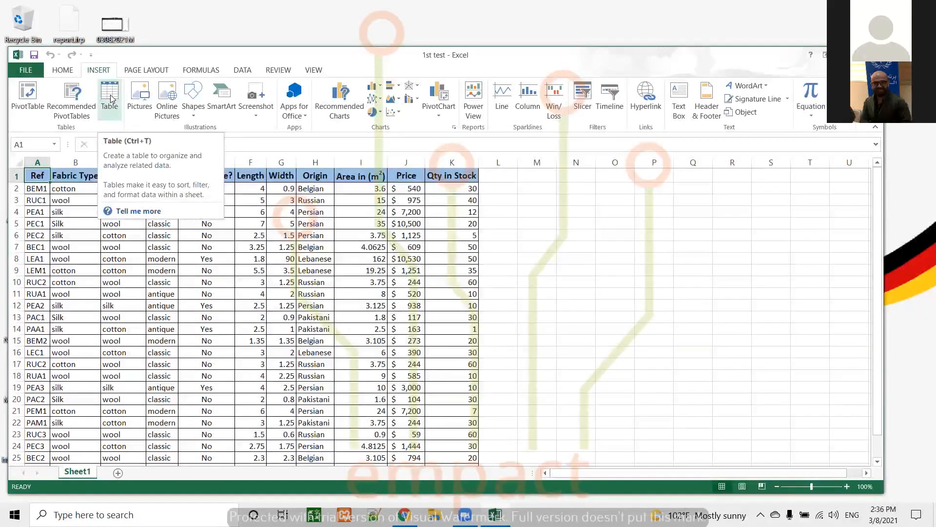
scroll(564, 299, down, 4)
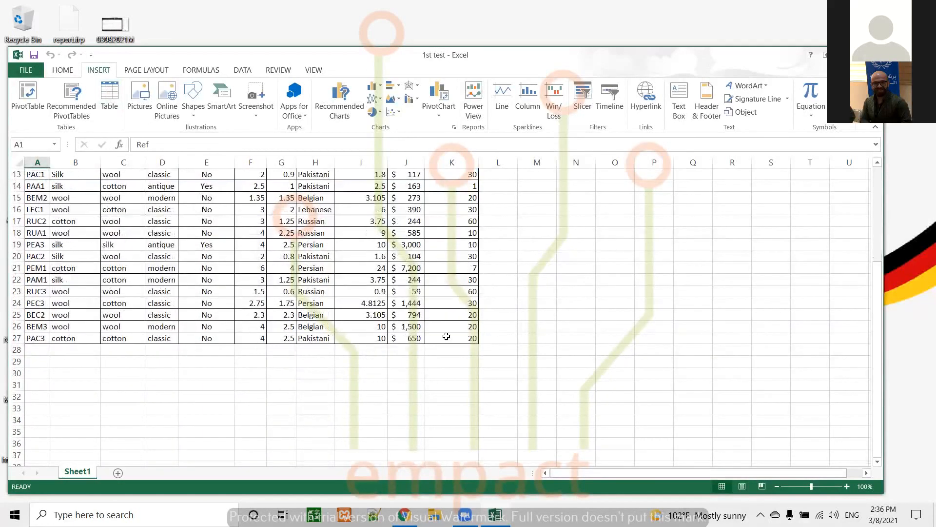
key(ctrl+a)
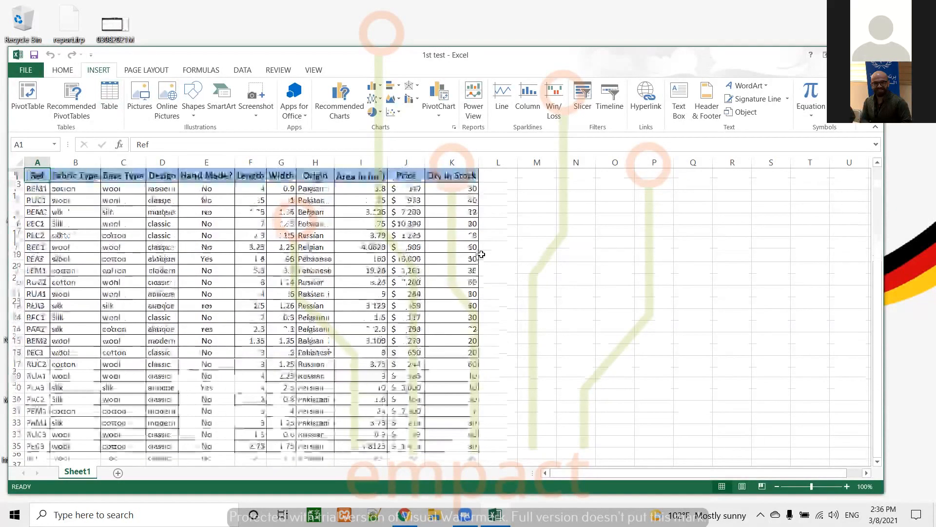
click(110, 100)
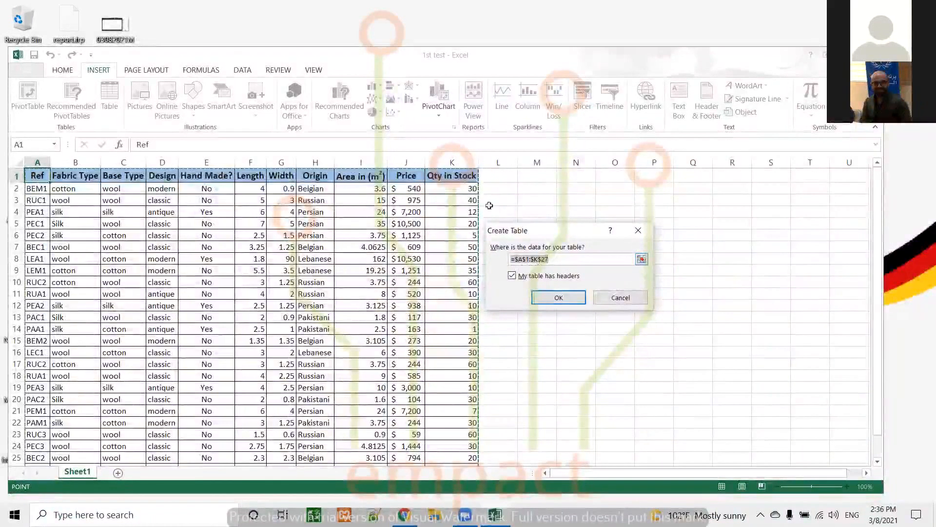
scroll(491, 346, down, 4)
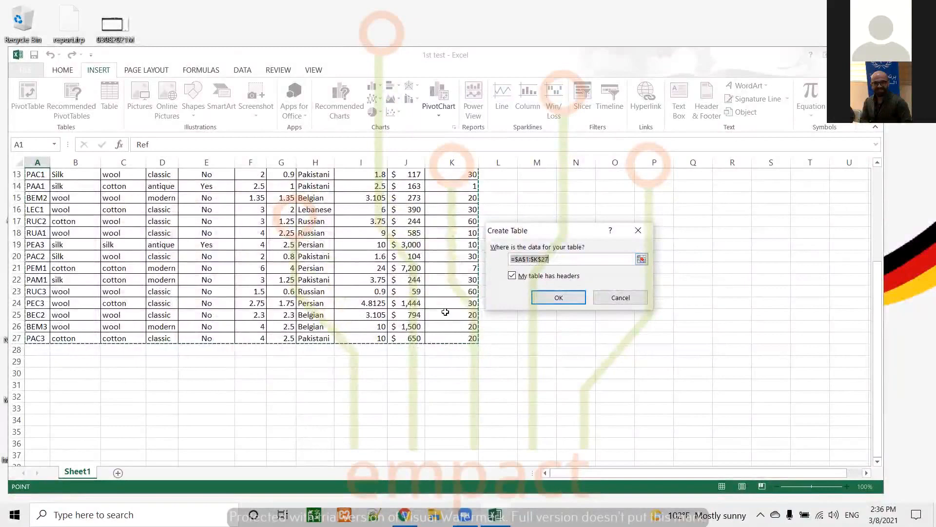
scroll(444, 319, up, 4)
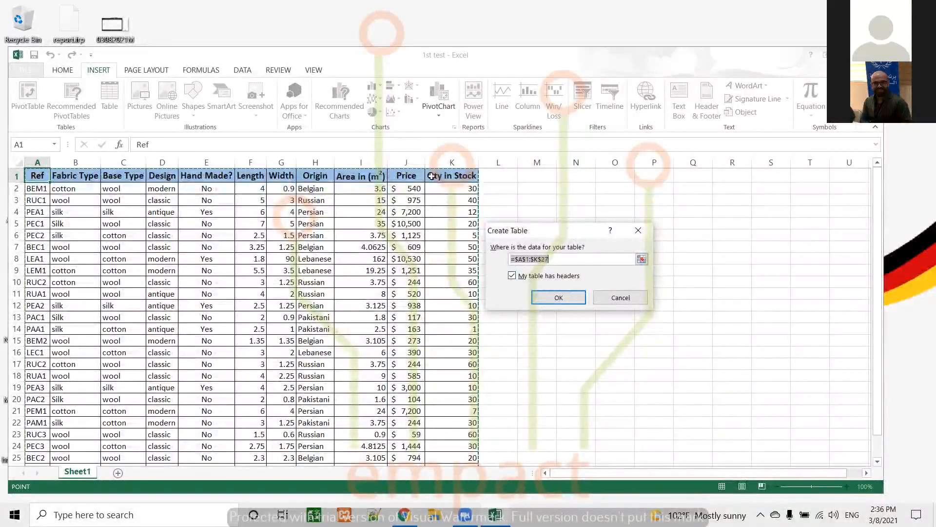
click(559, 297)
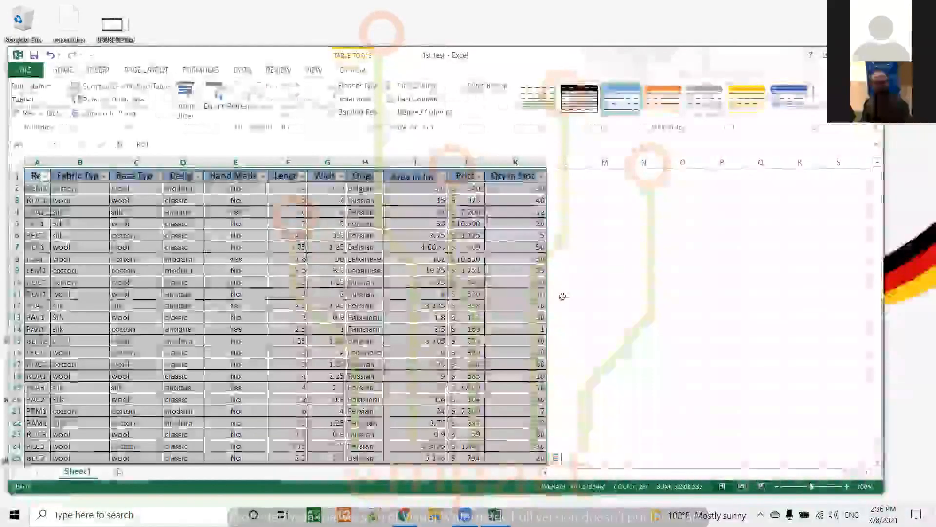
Step: Scroll through the new table to examine its last rows and extent
scroll(560, 285, down, 3)
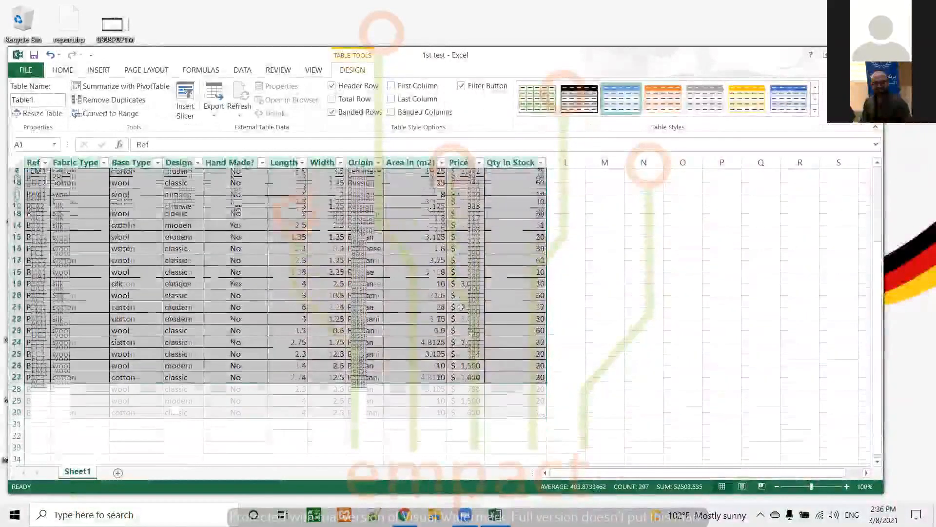
click(524, 387)
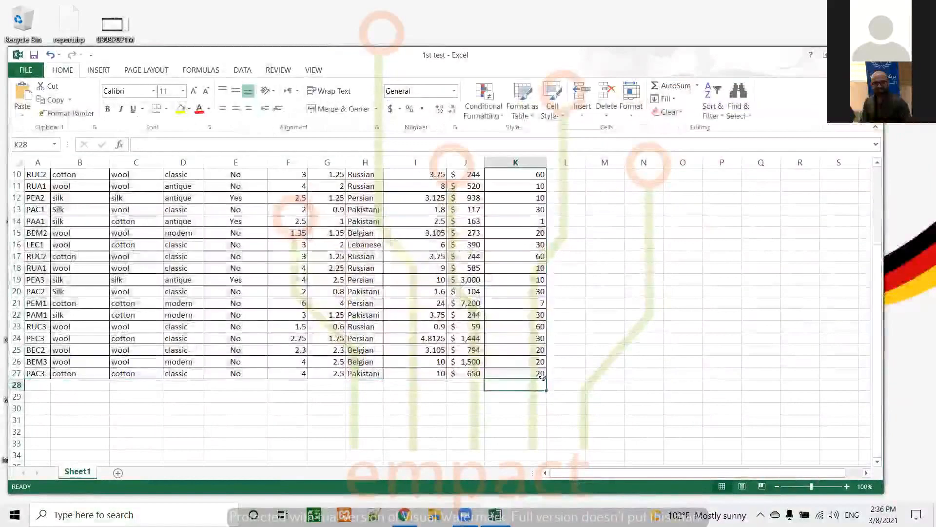
click(556, 385)
click(565, 431)
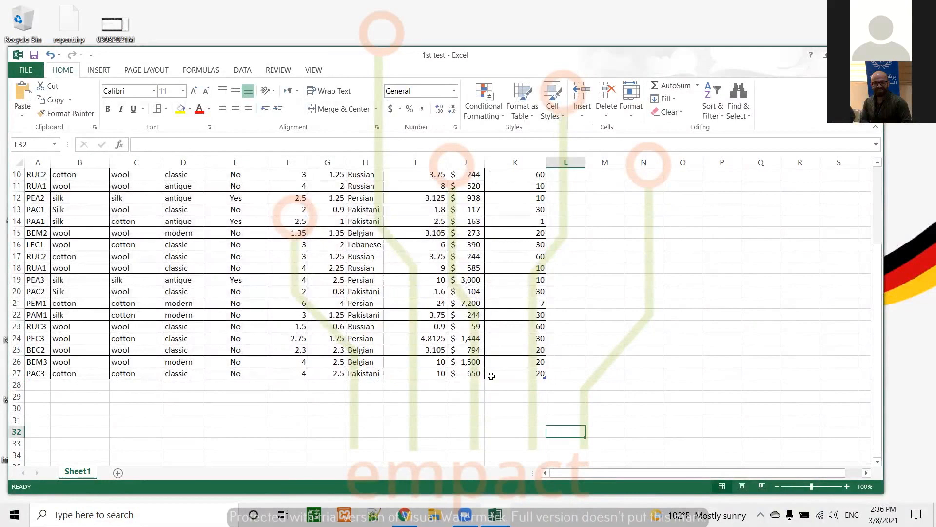
scroll(487, 300, up, 3)
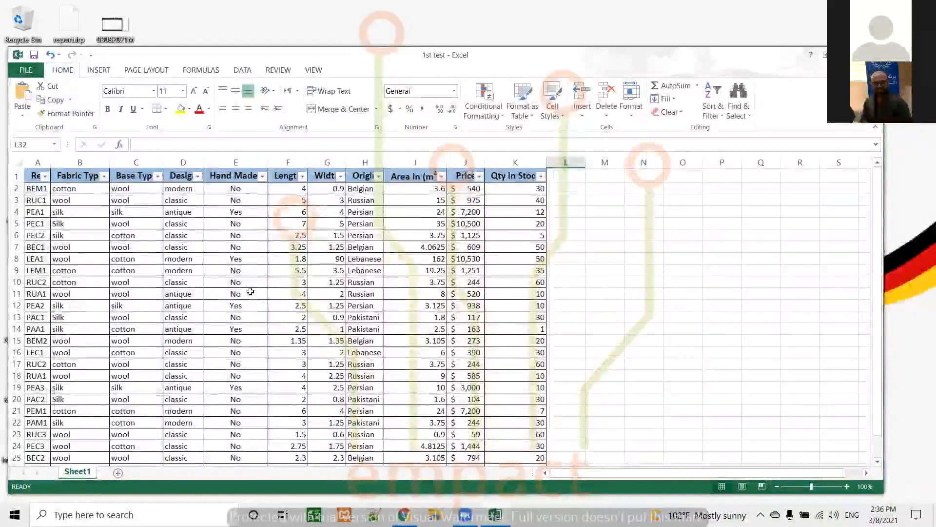
Step: Insert a PivotTable from Table1 on a new worksheet
key(alt+n)
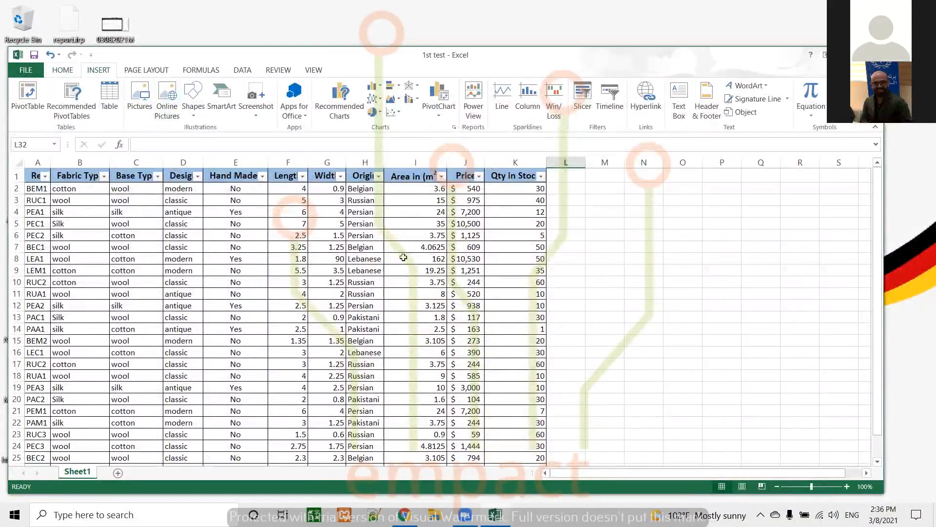
click(307, 286)
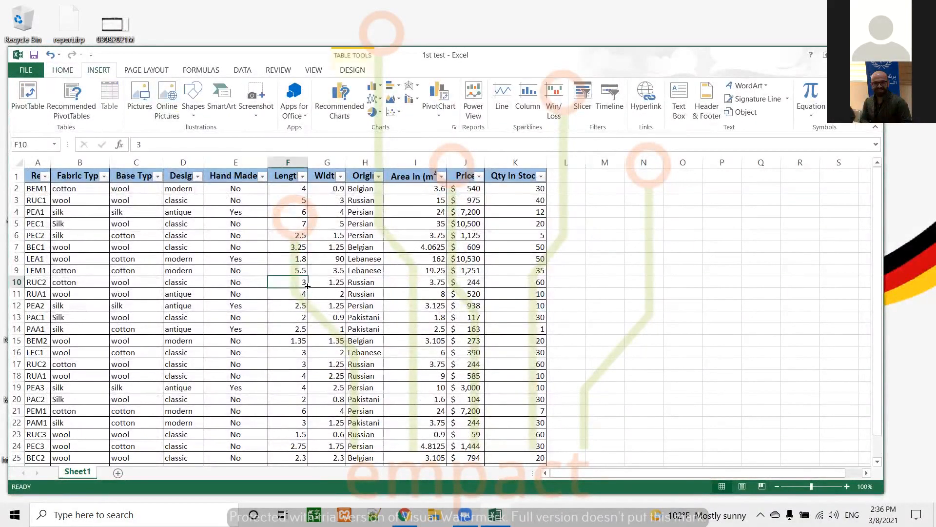
click(350, 73)
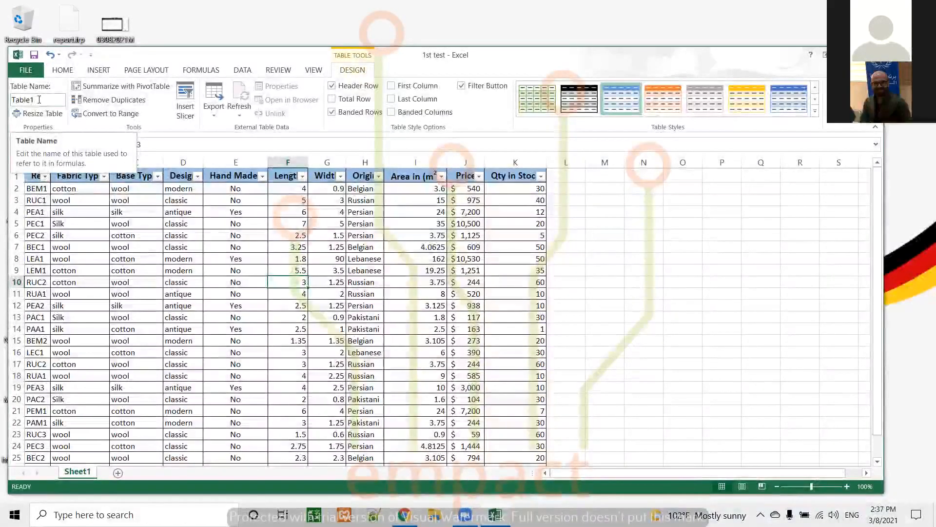
click(99, 70)
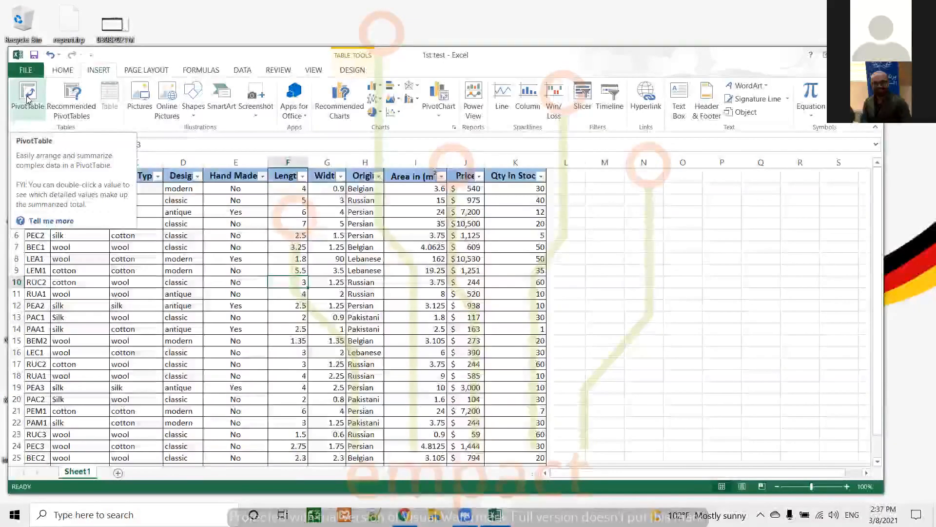
click(28, 99)
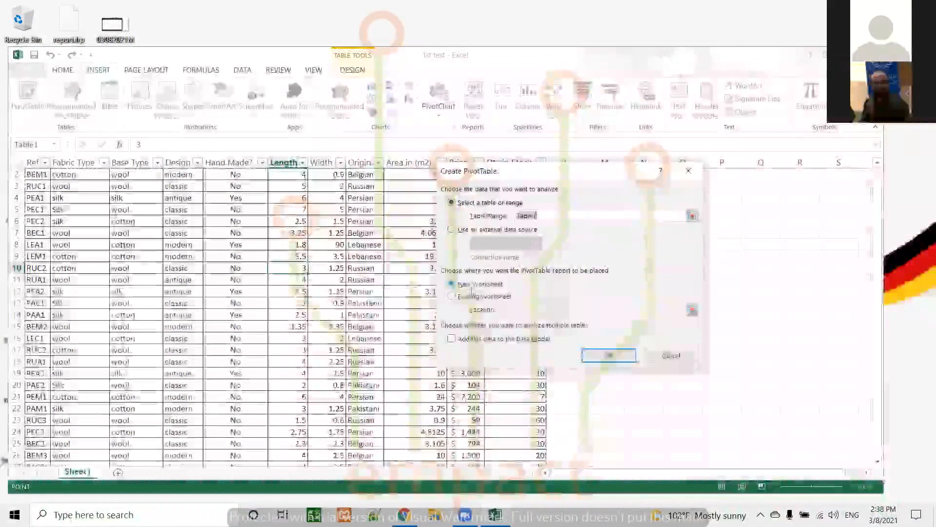
click(609, 354)
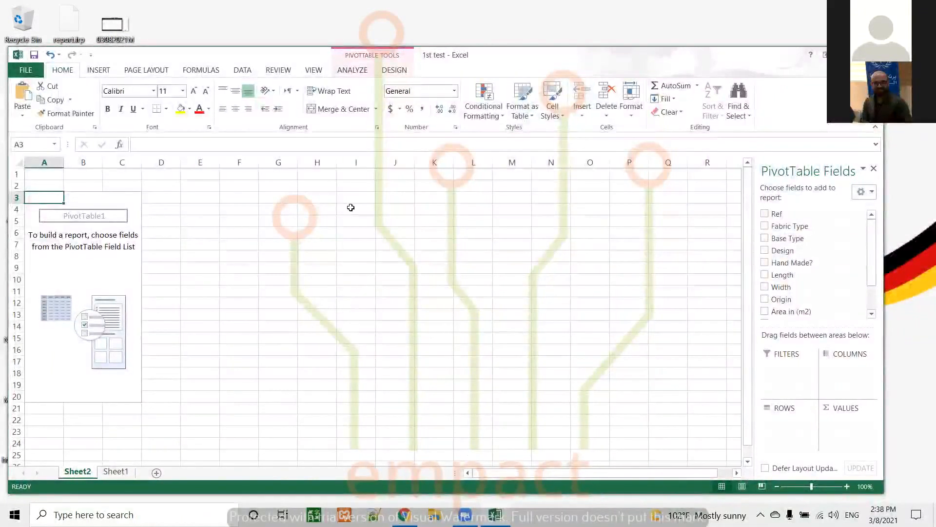
Step: Build the pivot with Origin and Base Type as rows and the sum of Qty in Stock as values
click(361, 74)
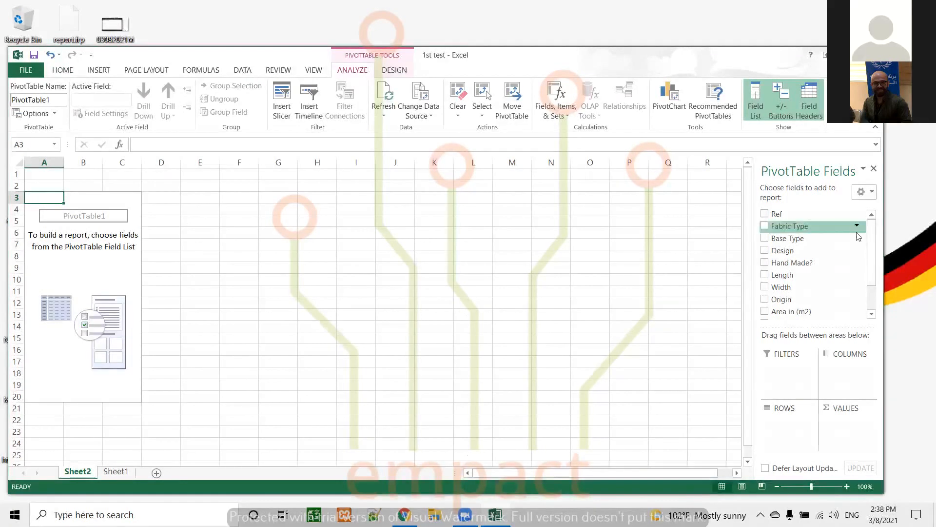
click(765, 299)
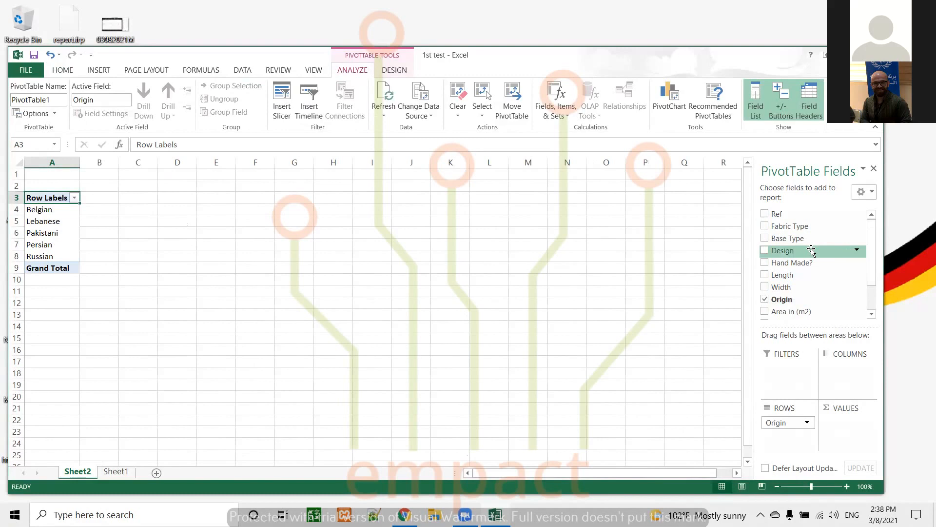
click(764, 239)
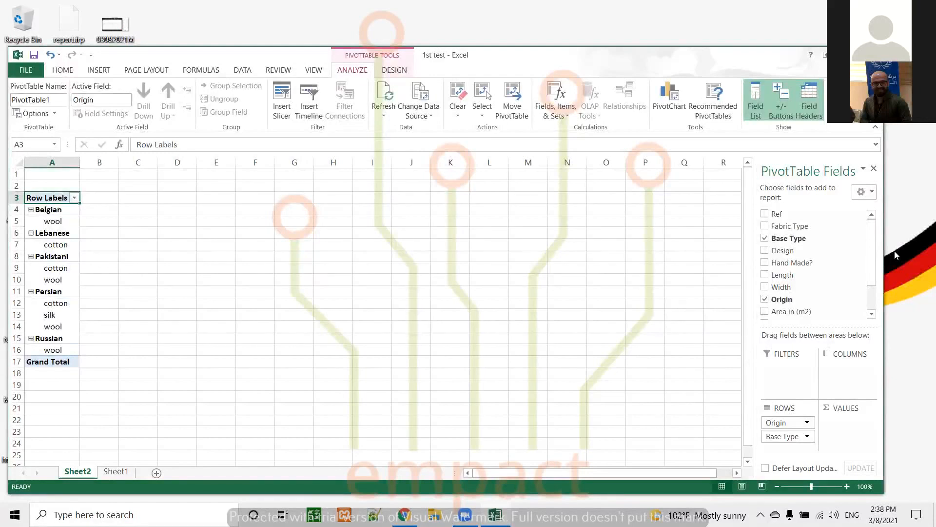
drag(873, 248, 874, 289)
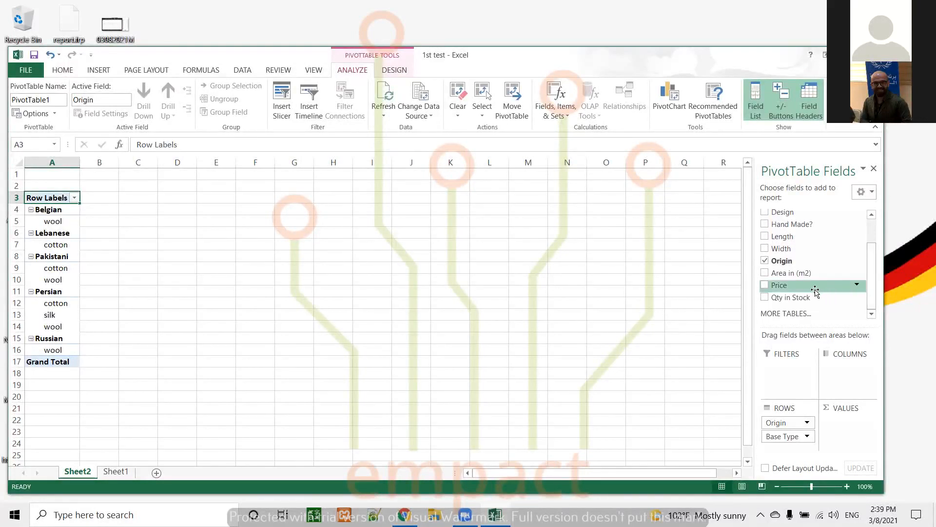
click(764, 297)
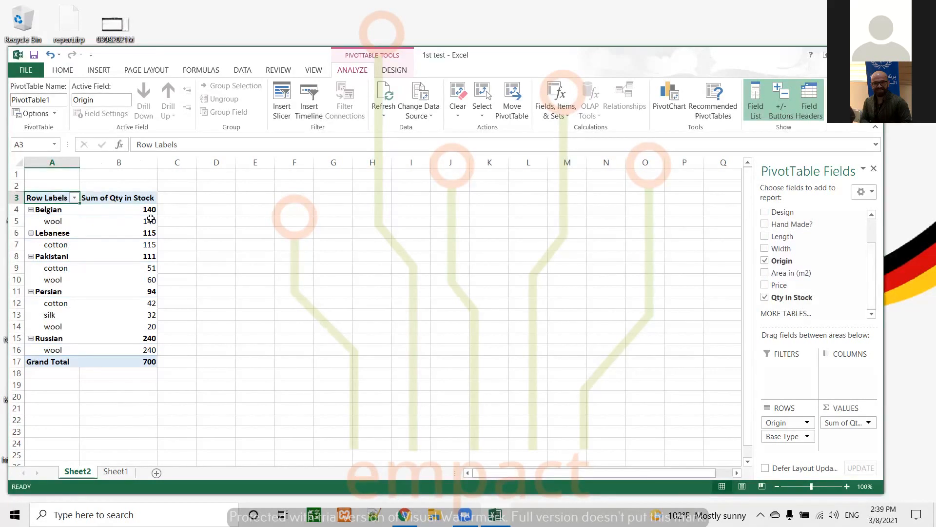
Step: Move Base Type from rows to the columns area to cross-tabulate stock by origin and base type
scroll(779, 440, up, 2)
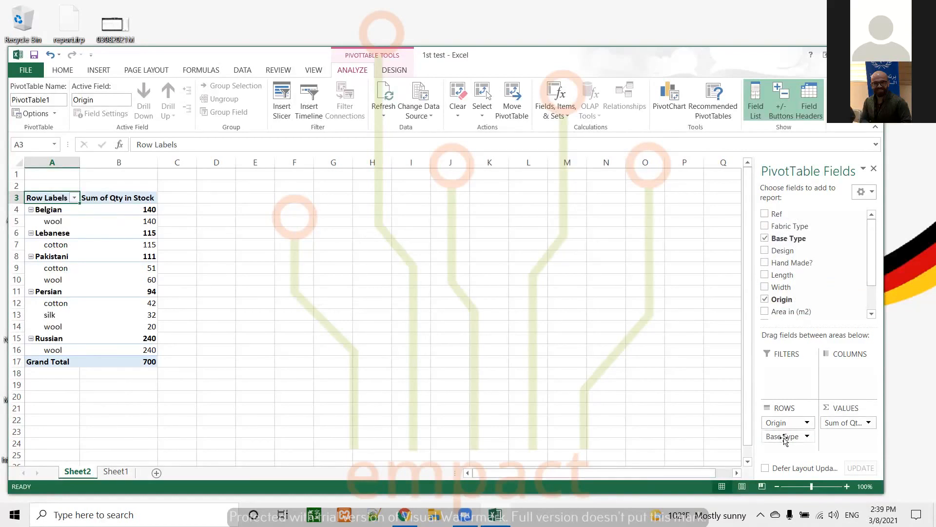
drag(784, 437, 840, 367)
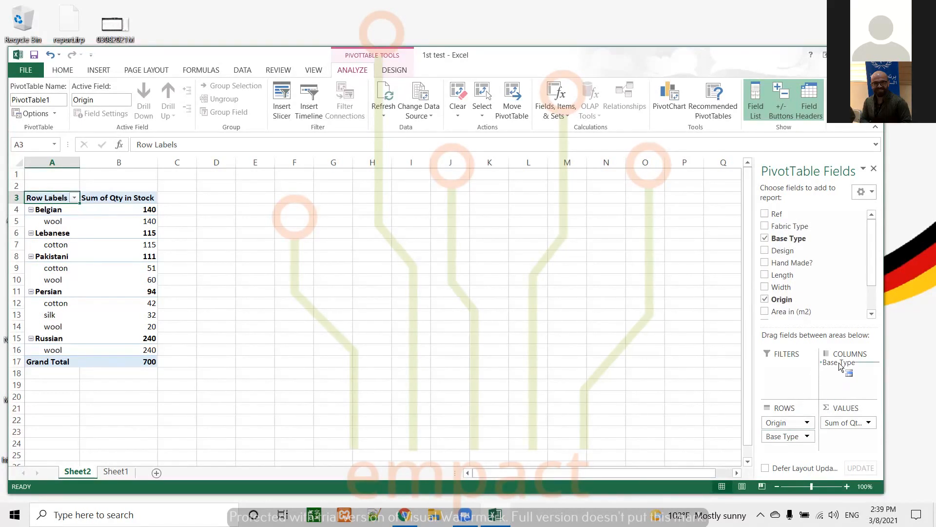
drag(840, 367, 840, 368)
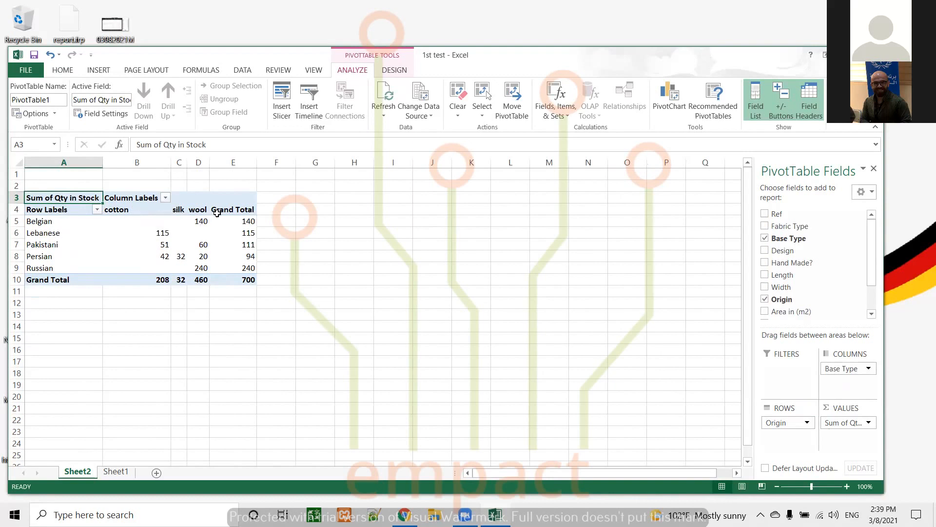
click(135, 210)
click(180, 210)
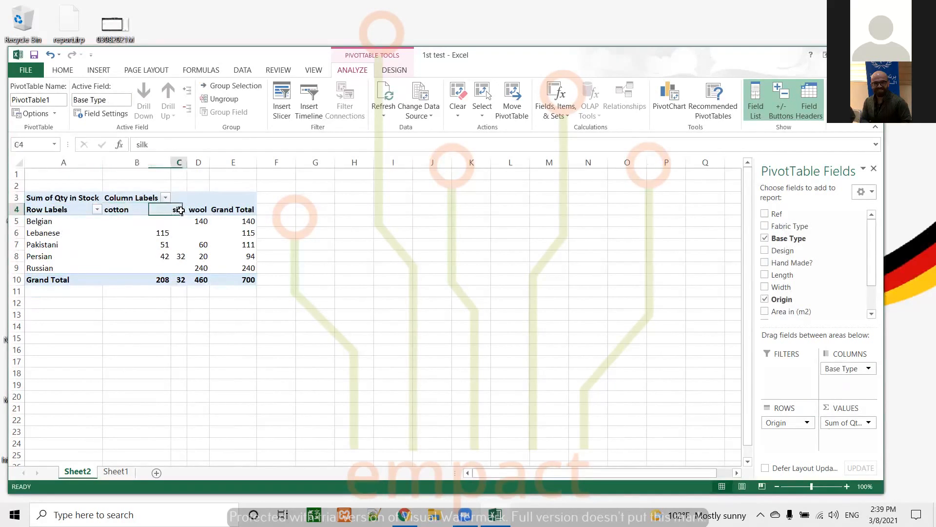
click(200, 211)
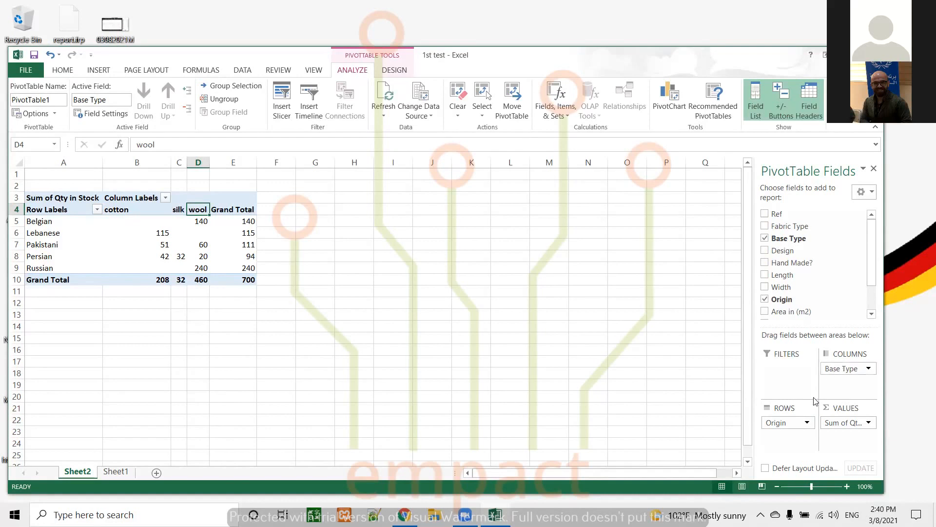
Step: Swap Origin and Base Type between rows and columns, then swap them back
mouse_move(791, 423)
mouse_down()
mouse_move(829, 376)
mouse_move(842, 376)
mouse_move(782, 430)
mouse_up()
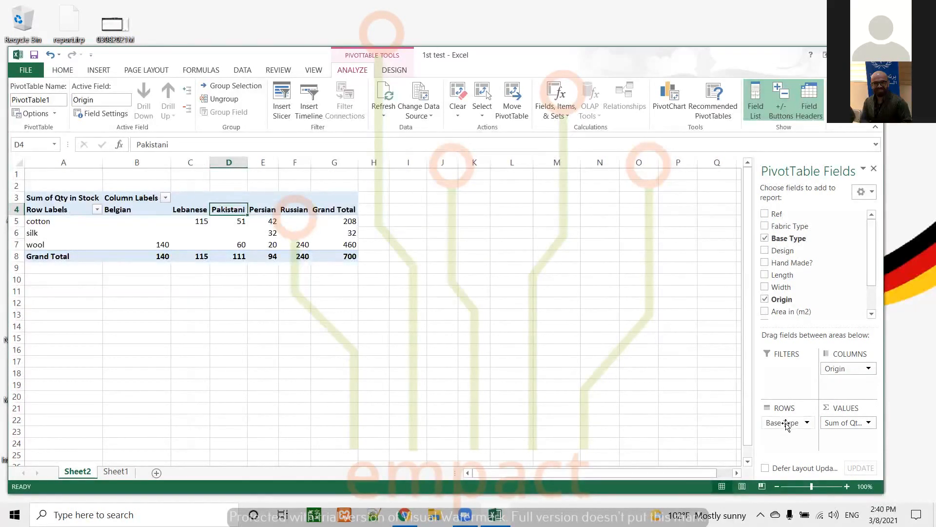
mouse_move(786, 424)
mouse_down()
mouse_move(844, 382)
mouse_move(792, 424)
mouse_up()
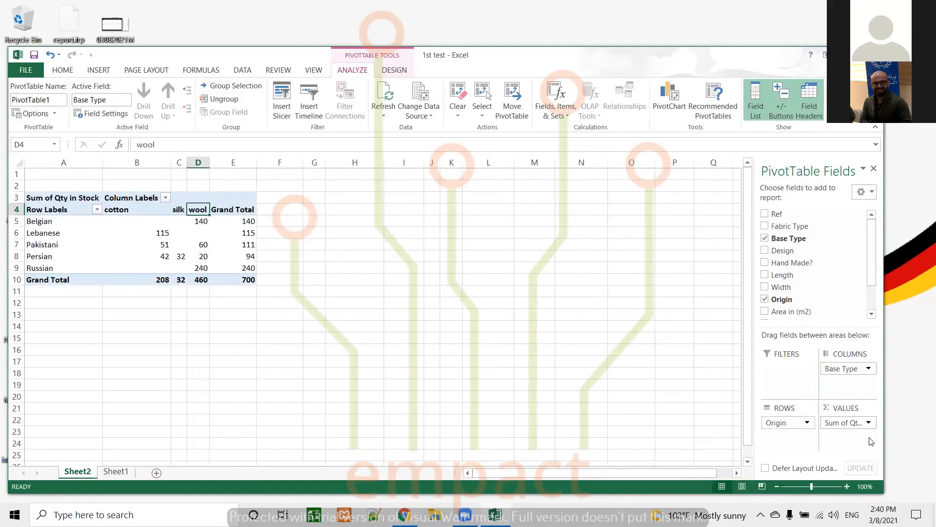
click(837, 424)
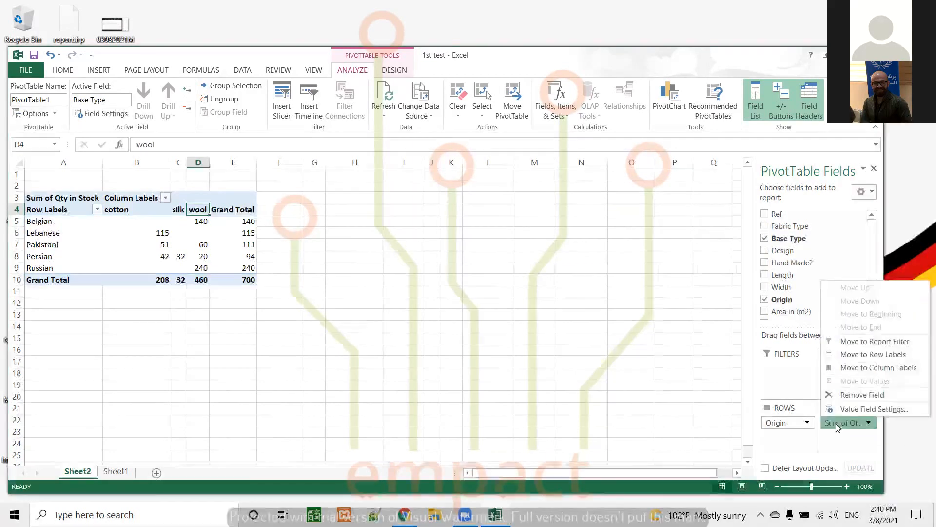
click(860, 451)
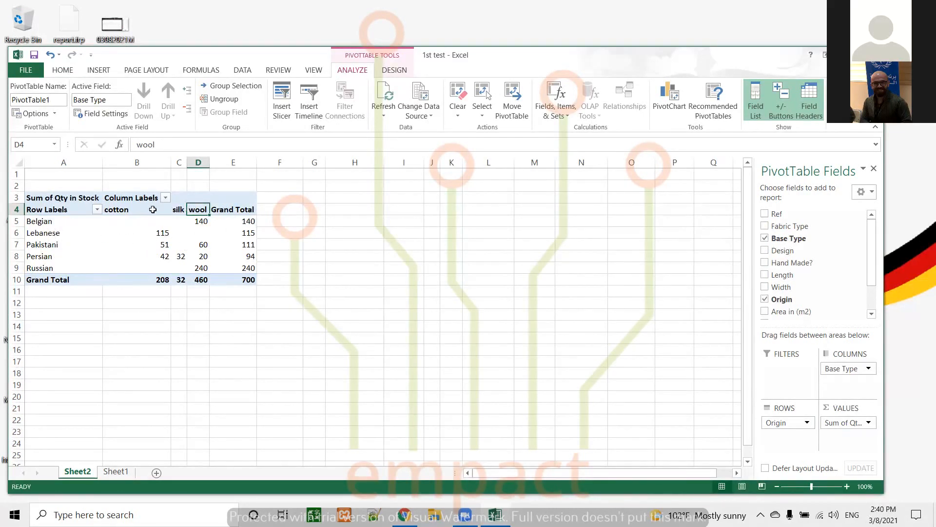
click(51, 198)
click(306, 267)
click(165, 248)
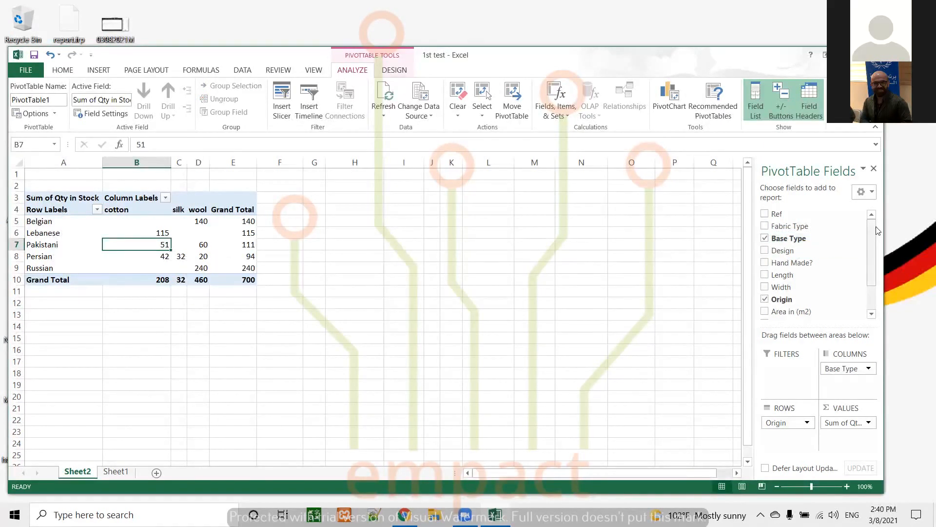
drag(871, 232, 867, 236)
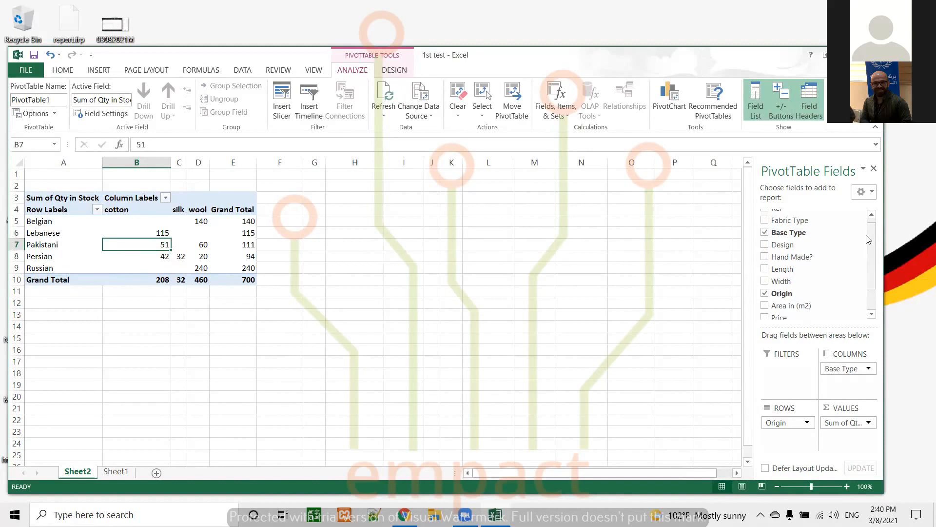
Step: Add Design as a second row field below Origin, trying it in the columns area and returning it to rows
click(764, 245)
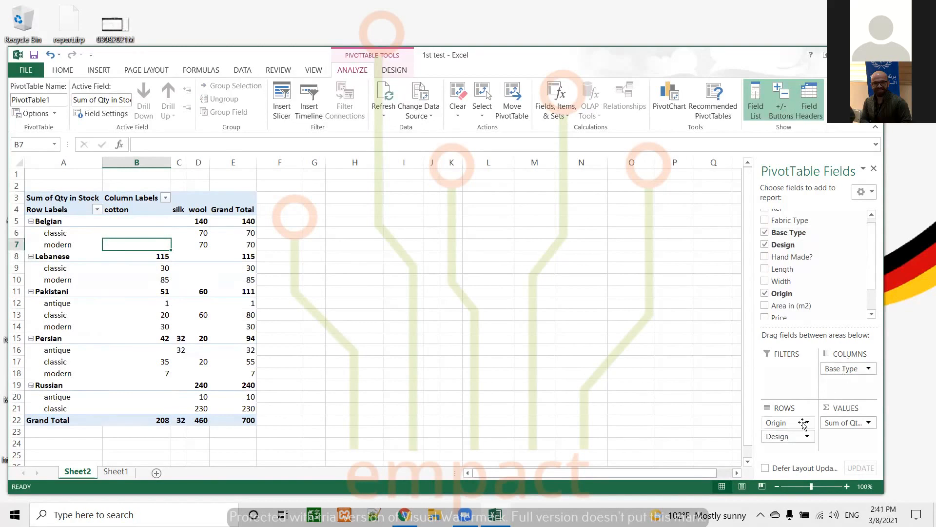
drag(793, 436, 840, 383)
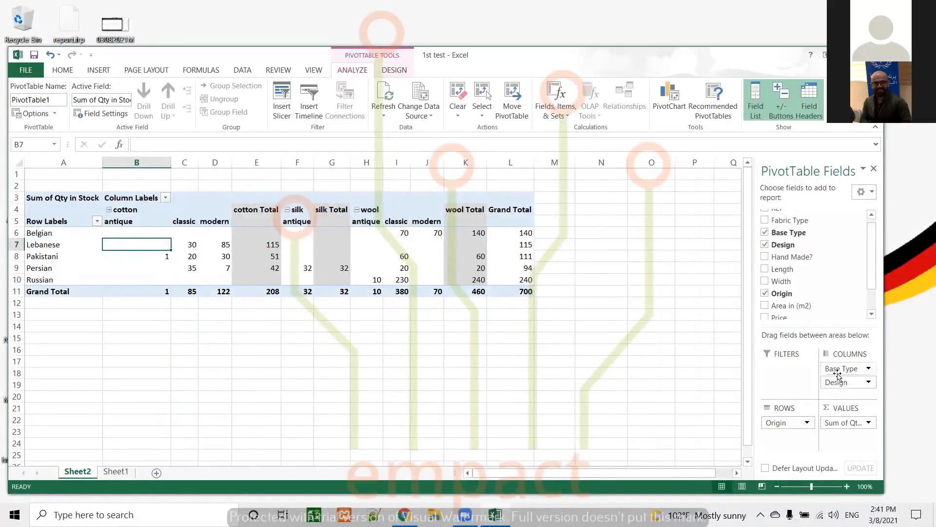
drag(839, 382, 780, 434)
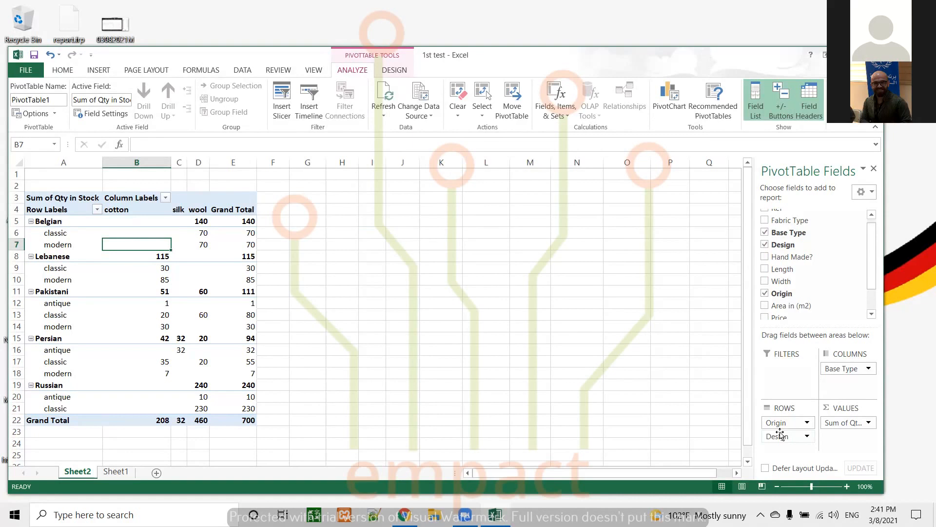
Step: Collapse and re-expand the Belgian origin group to compare the detailed and summary views
click(31, 221)
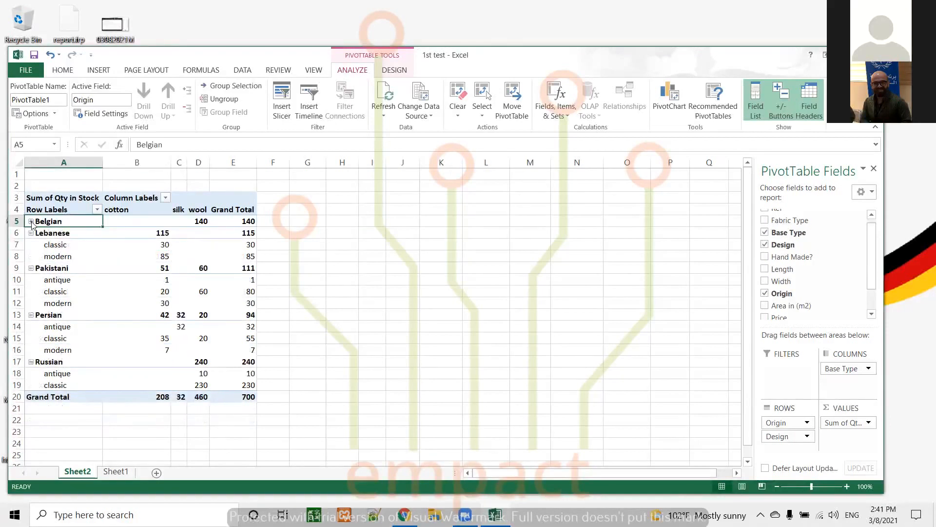
click(30, 221)
click(31, 221)
click(30, 221)
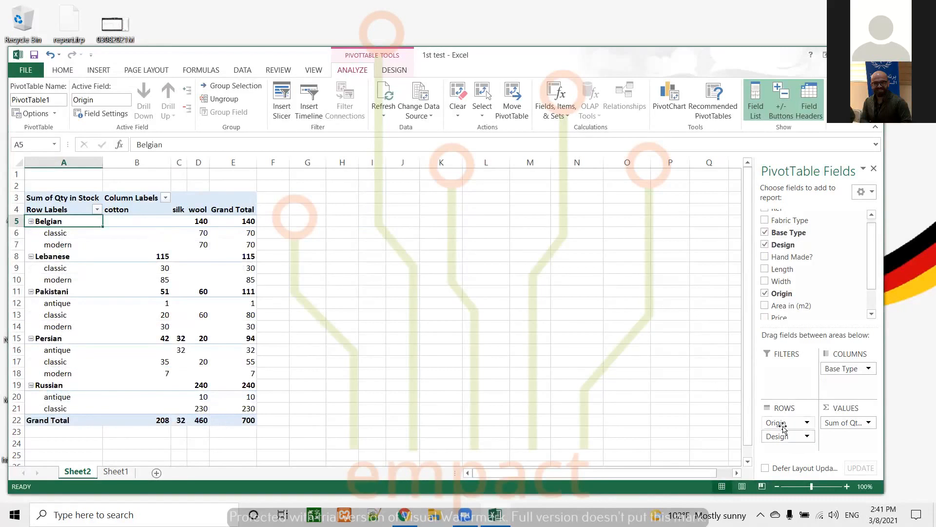
scroll(783, 431, down, 1)
scroll(783, 429, up, 1)
Step: Reorder the row fields so Design comes before Origin
click(779, 424)
drag(779, 425, 781, 446)
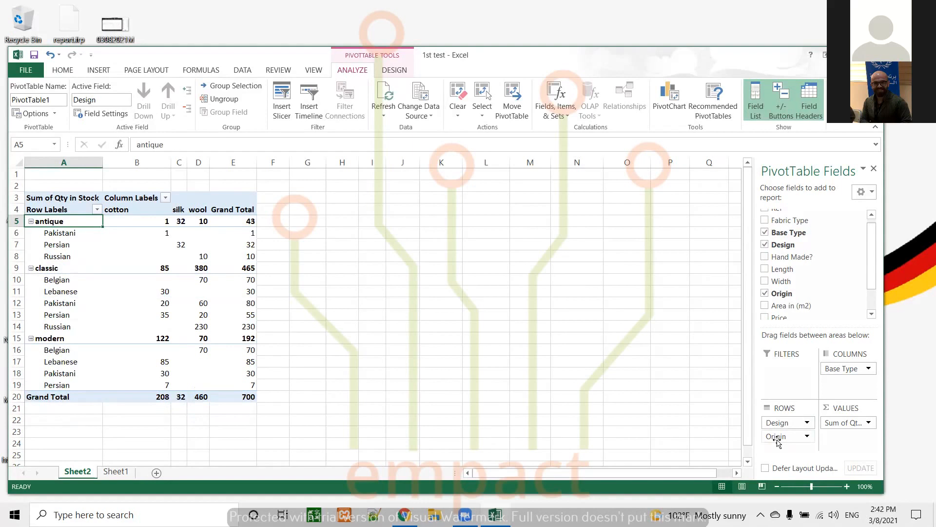
click(777, 441)
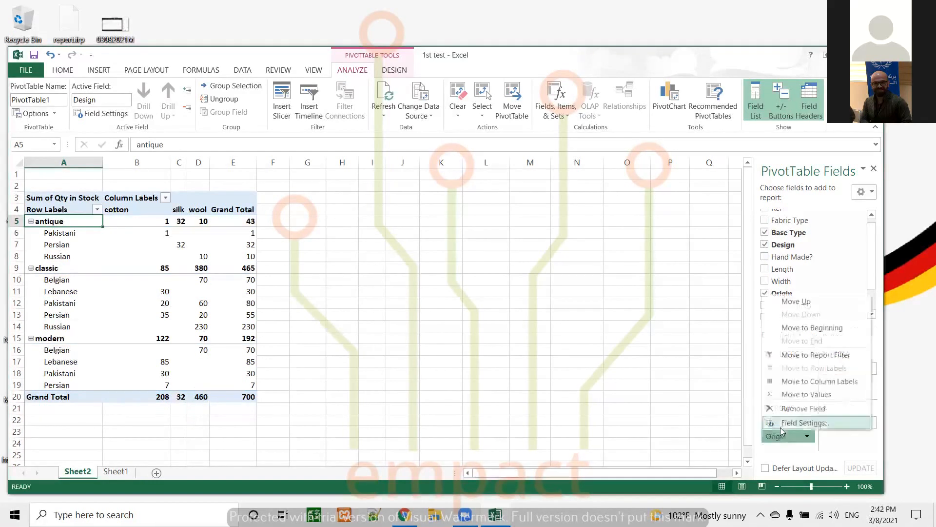
click(709, 432)
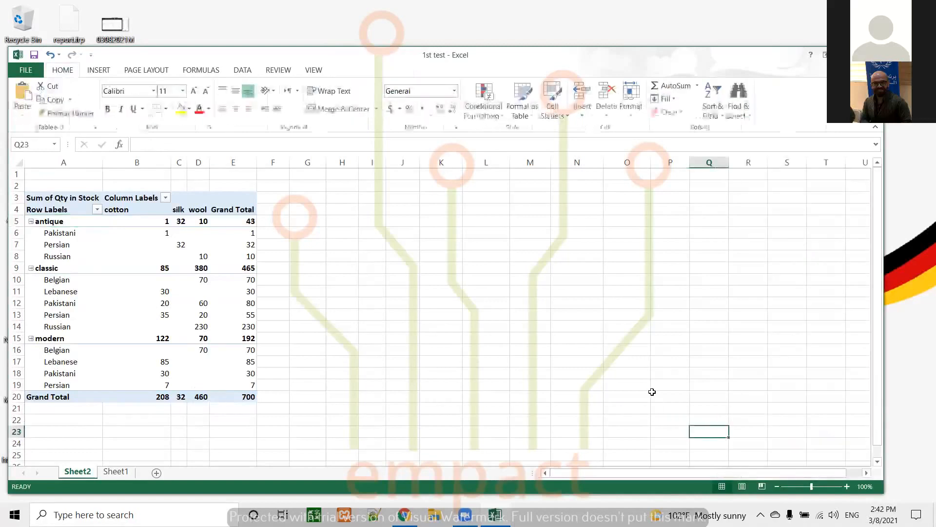
click(179, 314)
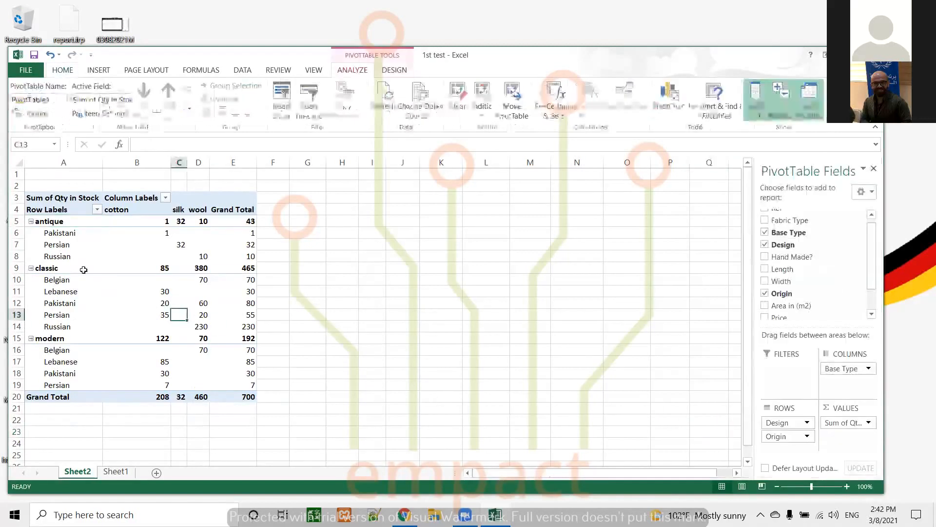
Step: Collapse the classic and modern design groups, keeping the antique group expanded
click(30, 221)
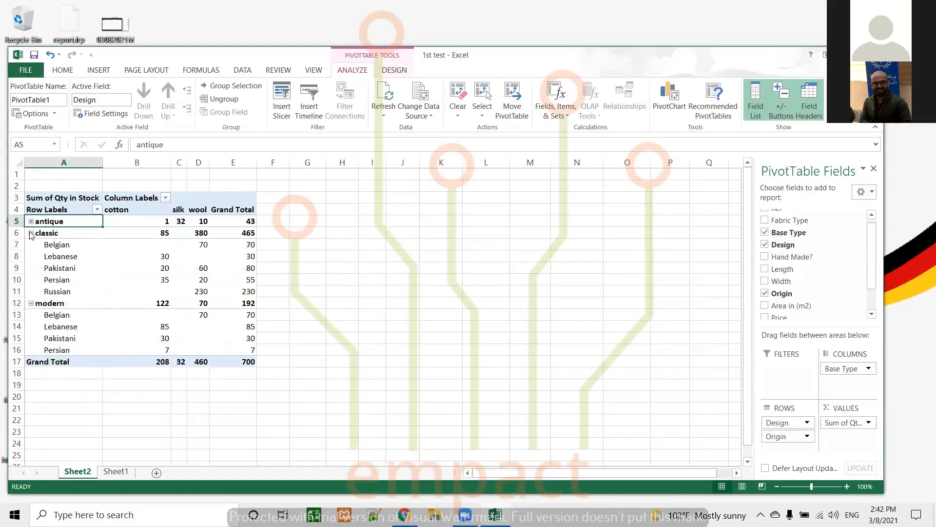
click(31, 232)
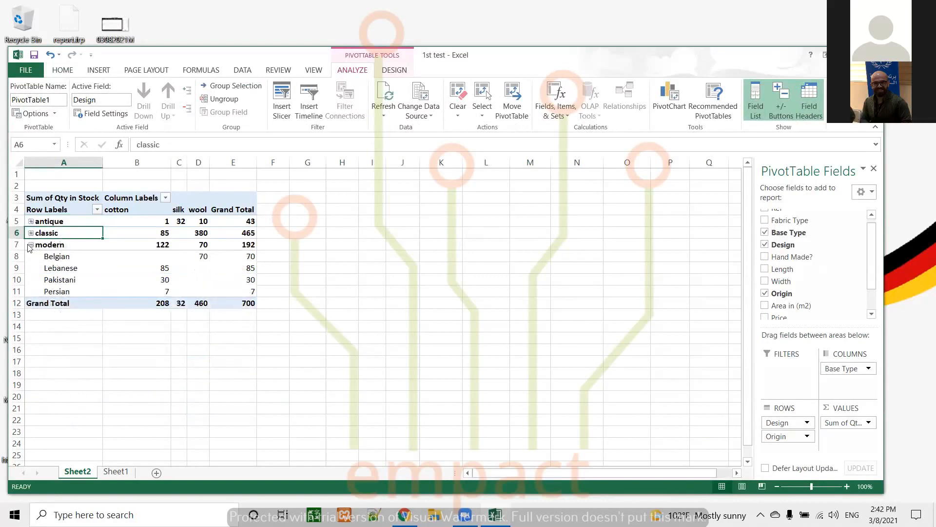
click(31, 244)
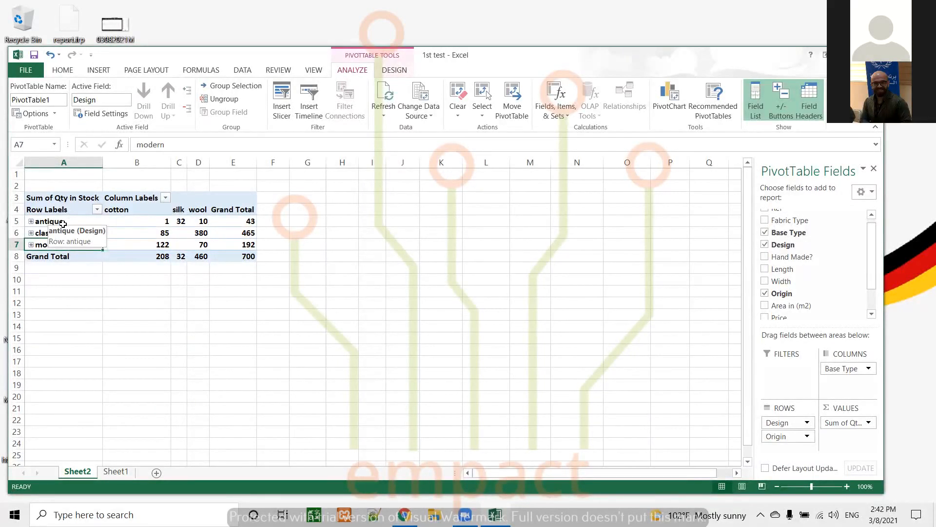
click(32, 221)
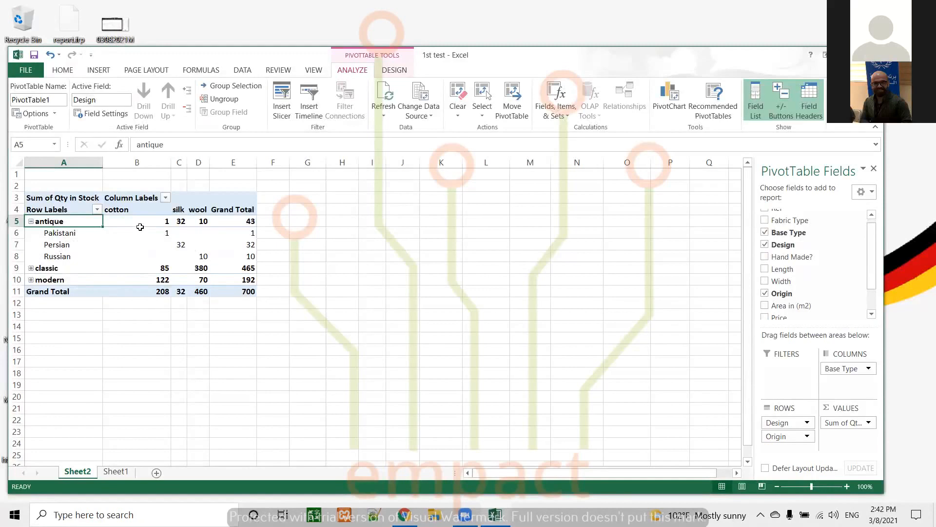
Step: Move Base Type from the columns area to the top of the row fields
click(117, 210)
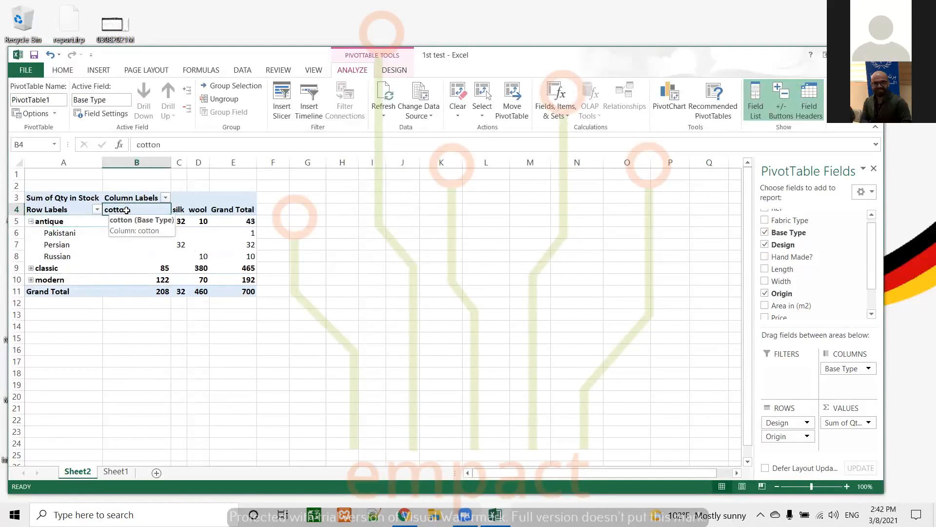
click(185, 210)
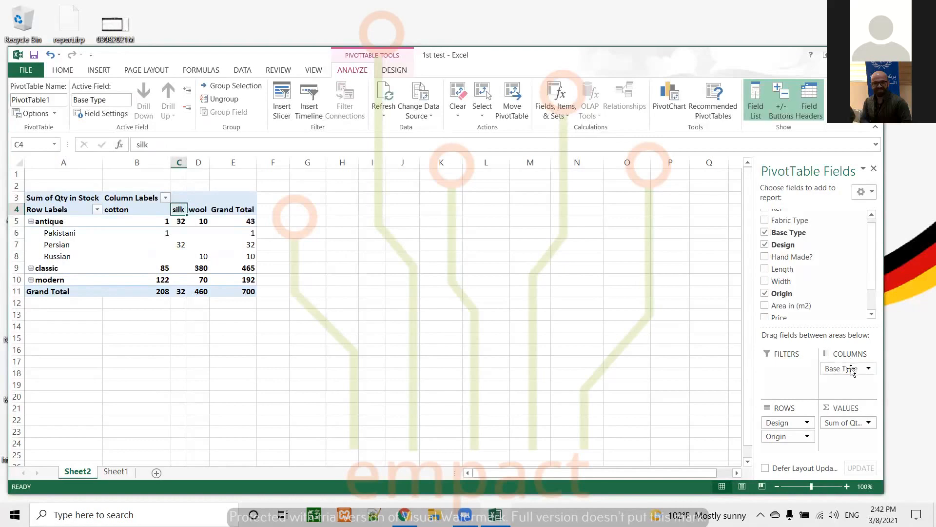
drag(846, 371, 781, 420)
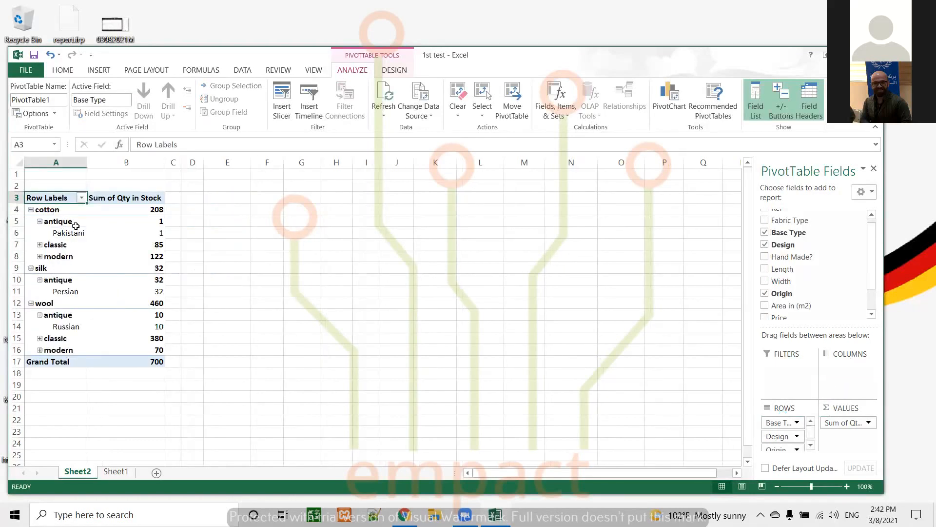
Step: Collapse the cotton, silk and wool groups and their design subgroups, then expand cotton again
click(41, 221)
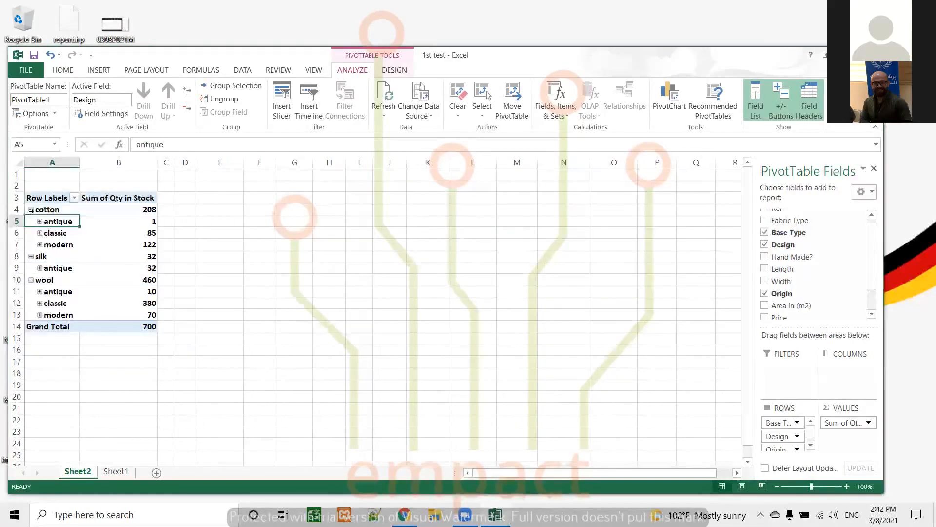
click(31, 210)
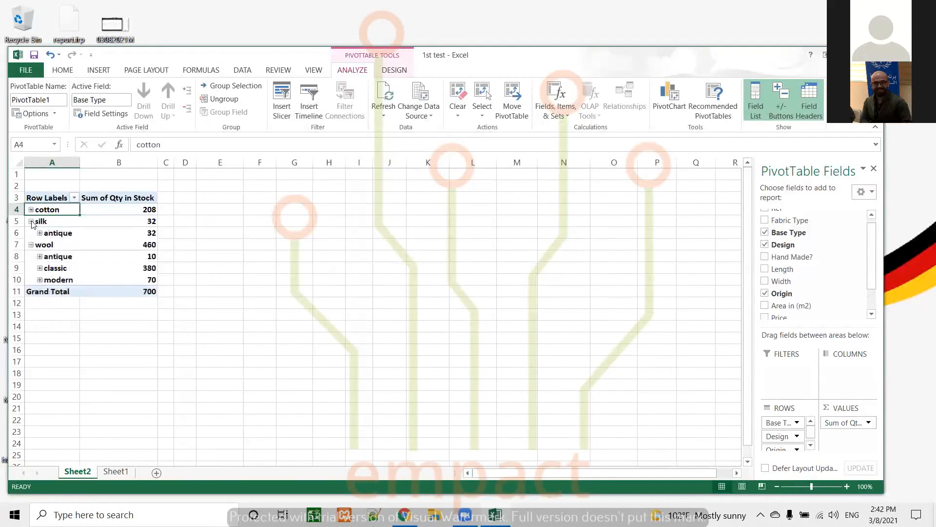
click(32, 221)
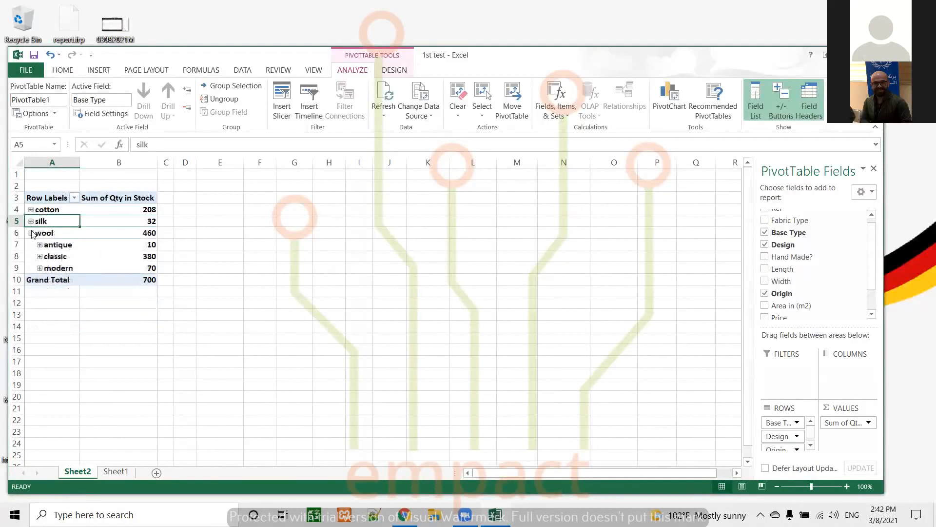
click(31, 233)
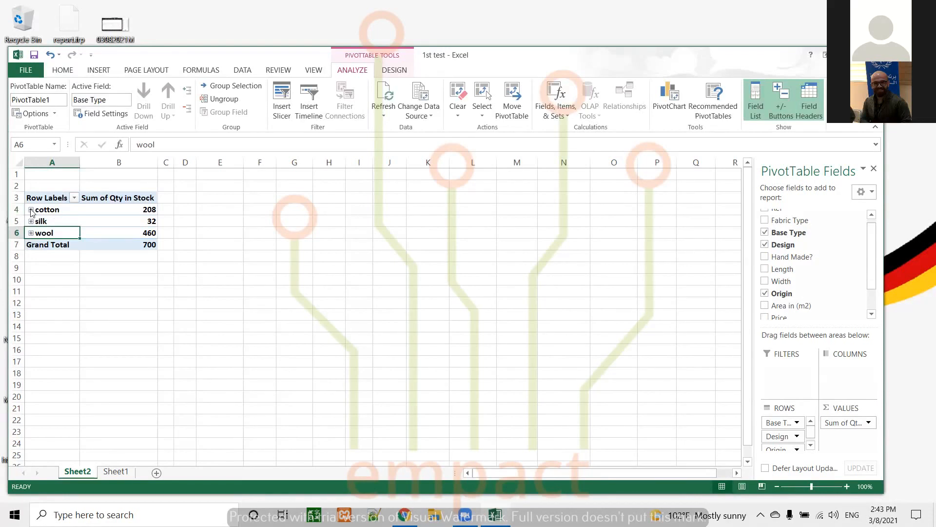
click(31, 210)
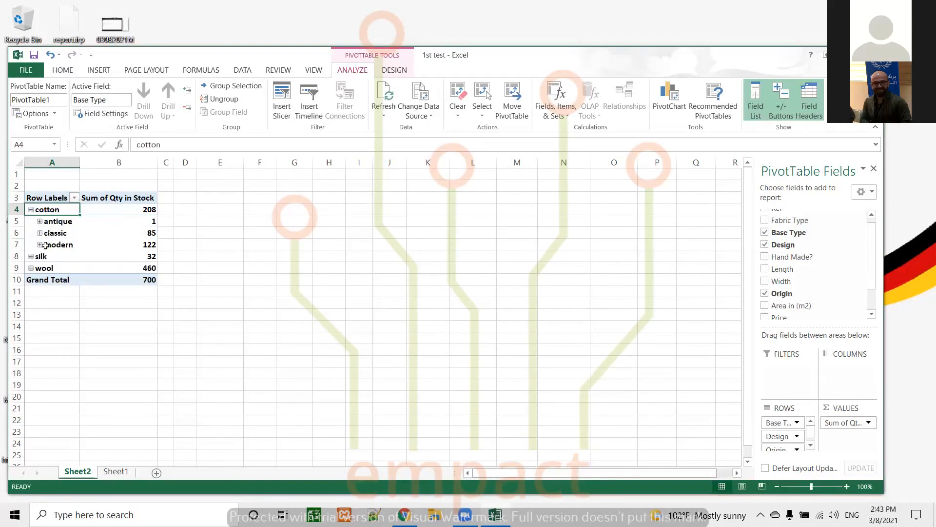
Step: Expand the antique, classic and modern subgroups under cotton, and the silk and wool groups
click(811, 442)
drag(810, 438, 811, 428)
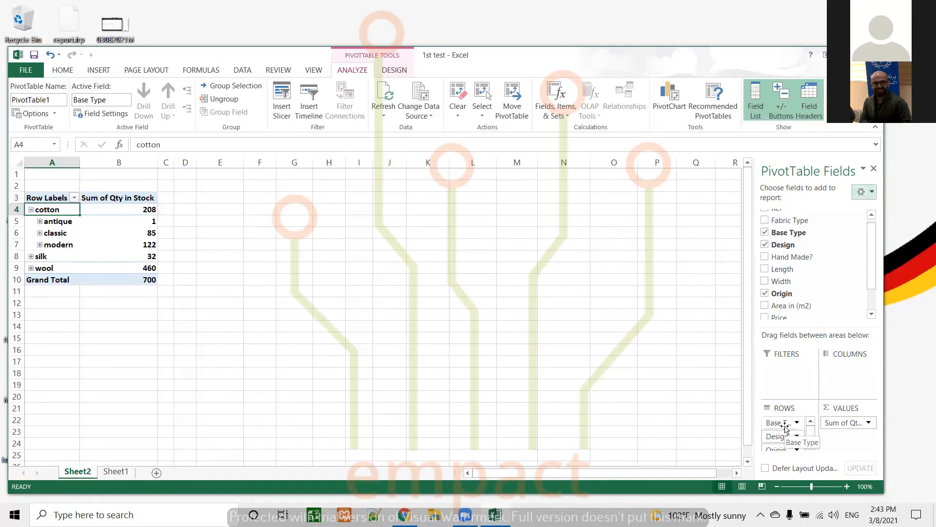
click(811, 440)
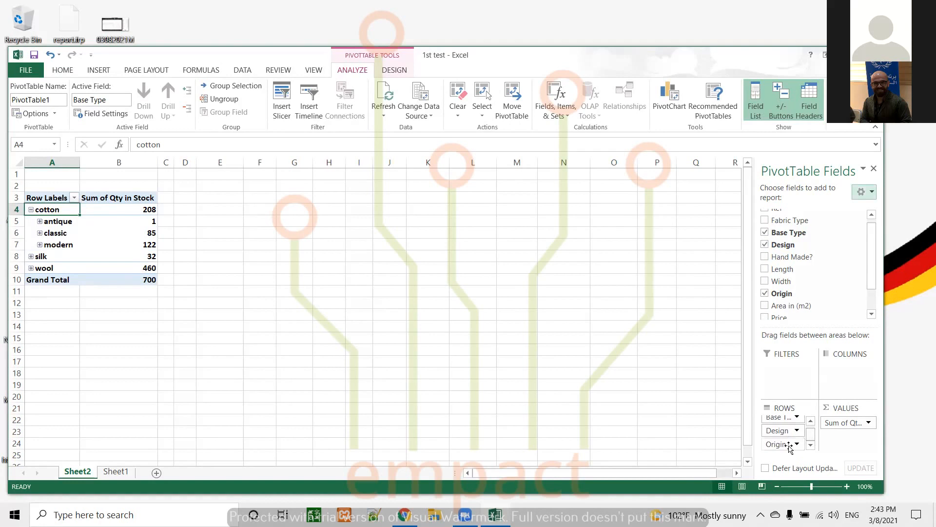
click(41, 221)
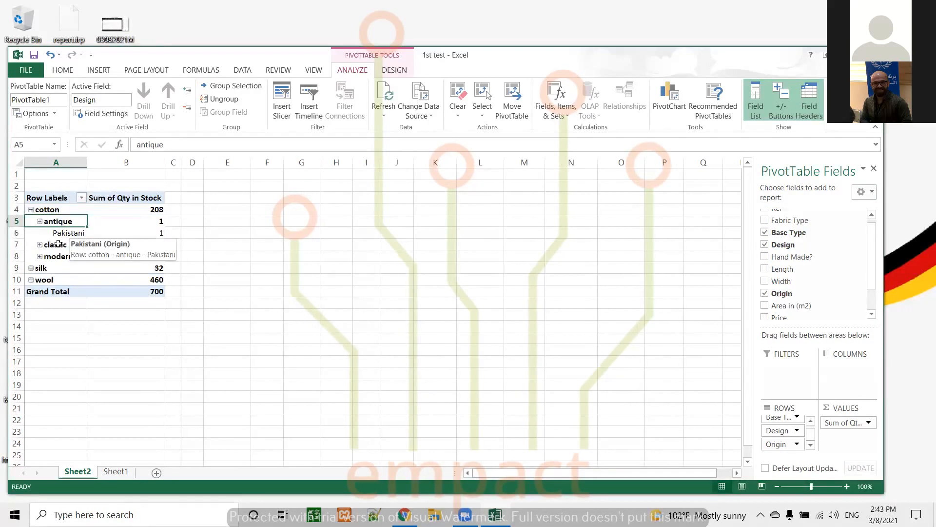
click(40, 244)
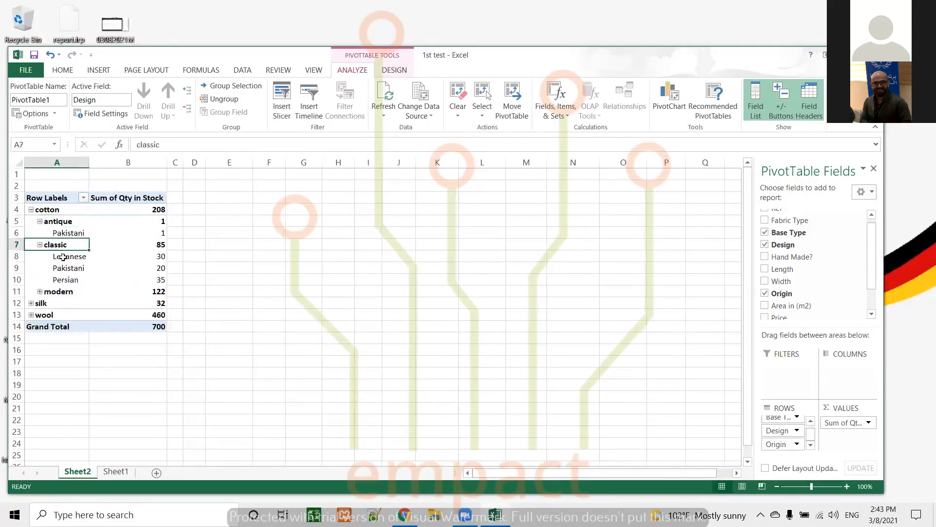
click(40, 291)
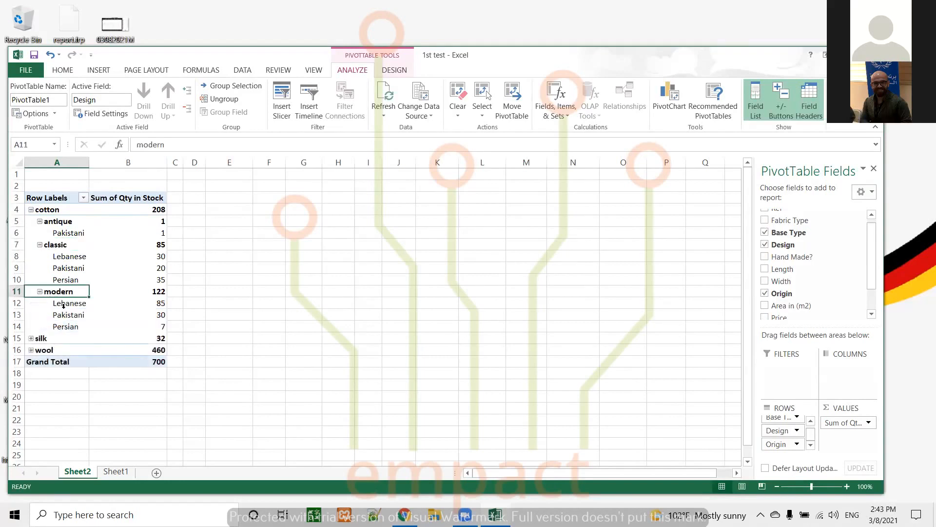
click(31, 338)
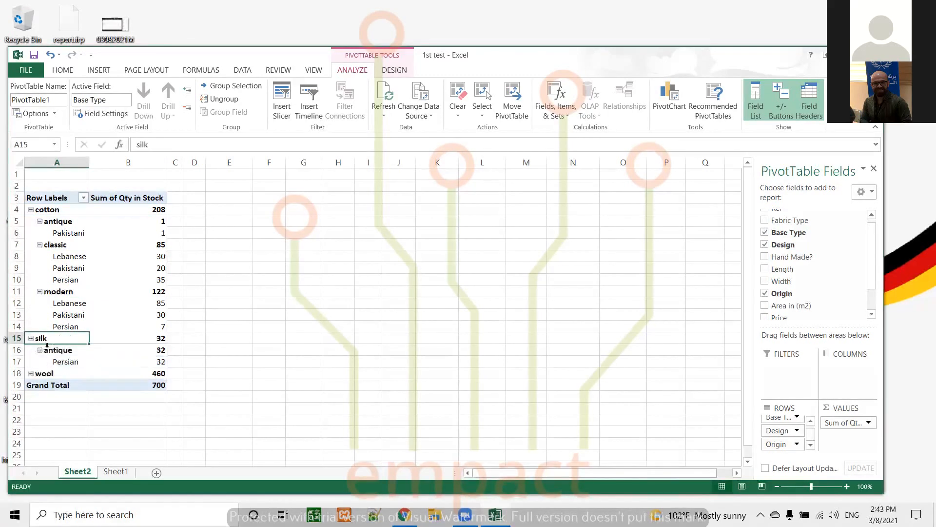
click(31, 373)
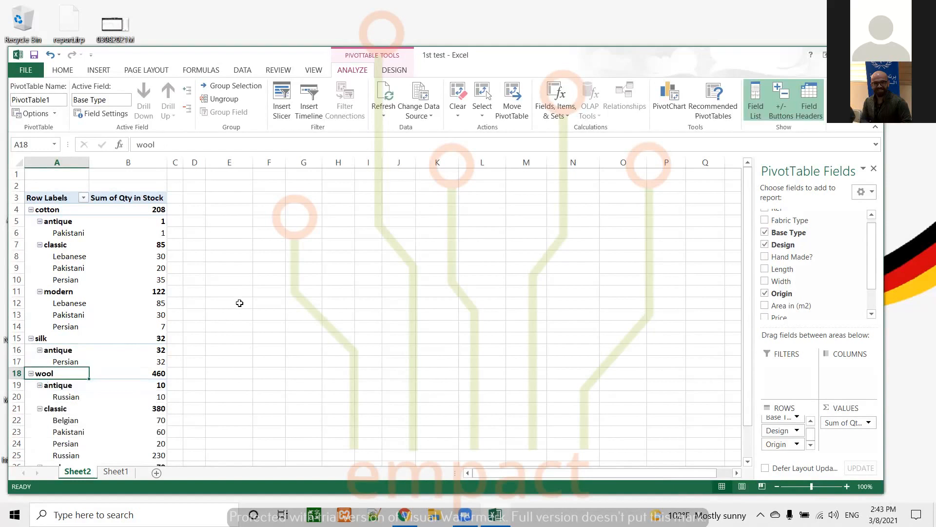
Step: Move Design from the rows to the columns area, leaving Base Type and Origin as row fields
drag(747, 205, 745, 228)
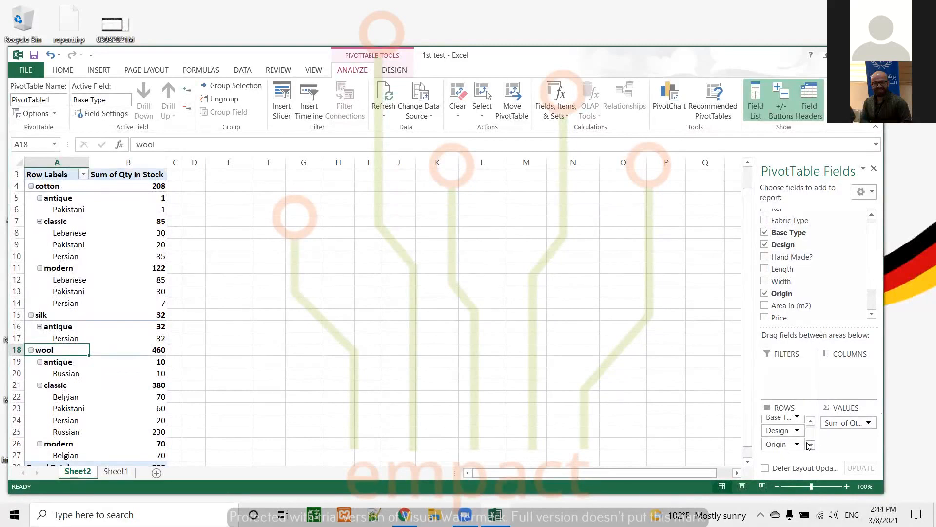
scroll(812, 434, up, 1)
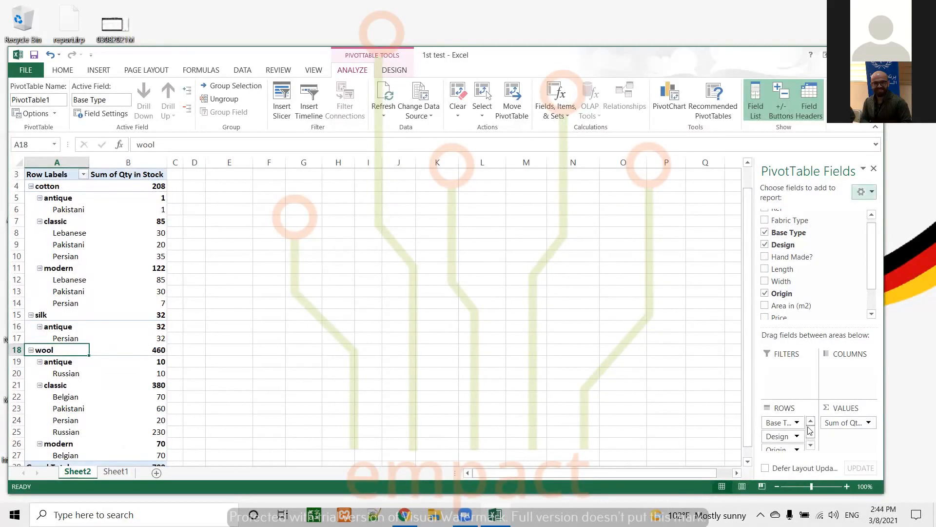
drag(781, 437, 783, 420)
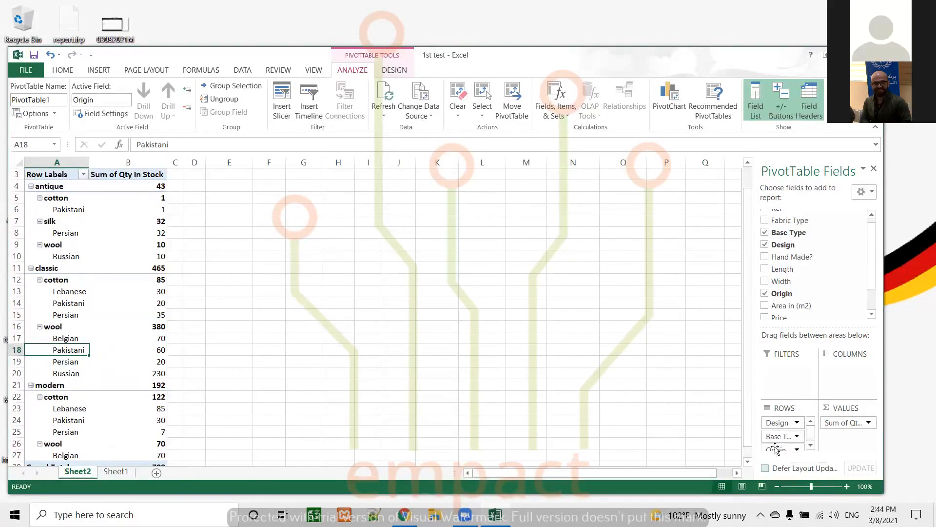
drag(778, 423, 840, 371)
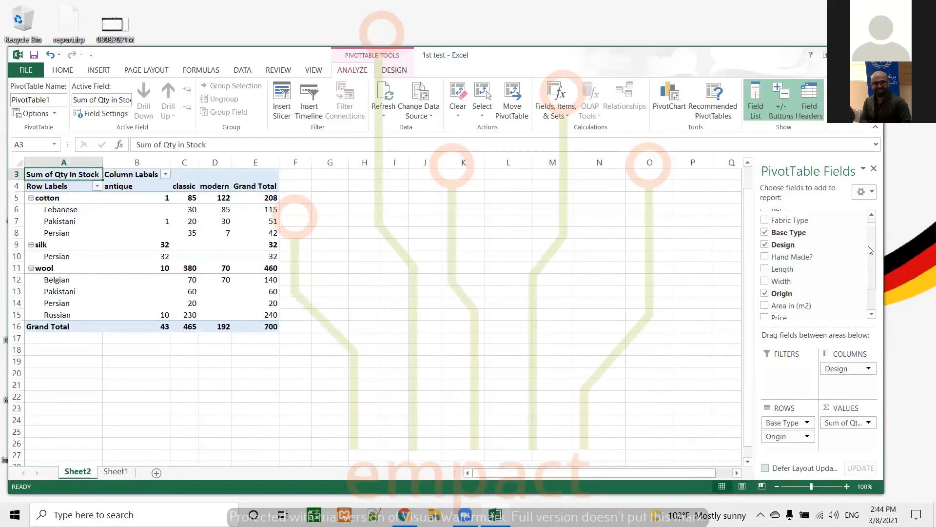
Step: Add Hand Made? as a second column field below Design, then remove it
click(764, 258)
drag(780, 447, 839, 384)
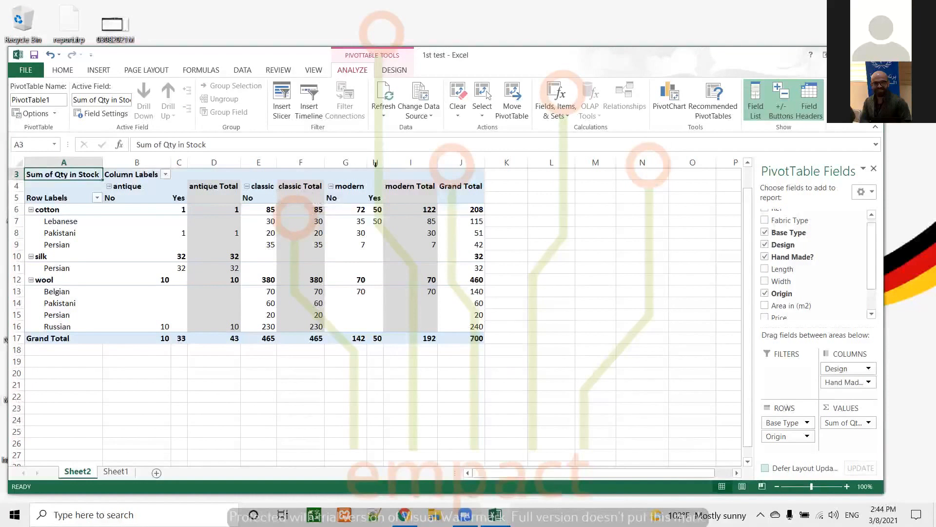
click(869, 383)
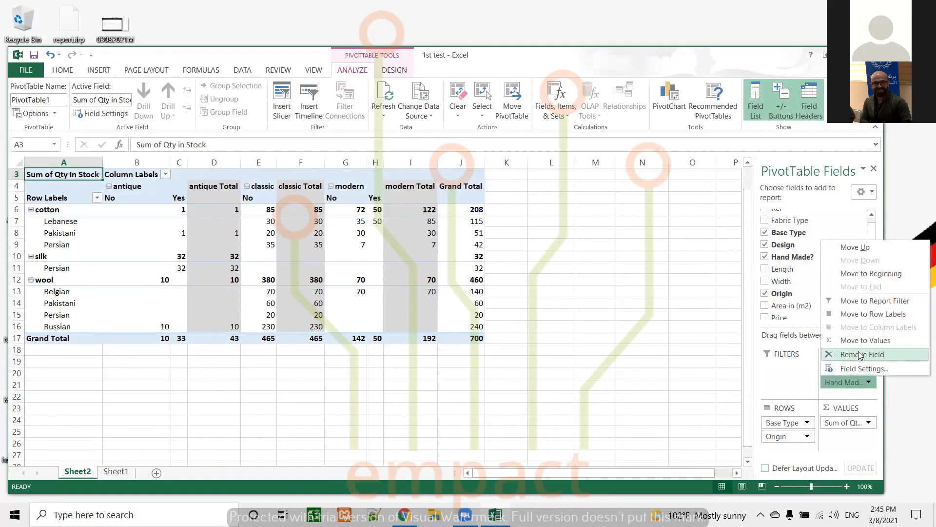
click(852, 355)
click(797, 419)
click(723, 420)
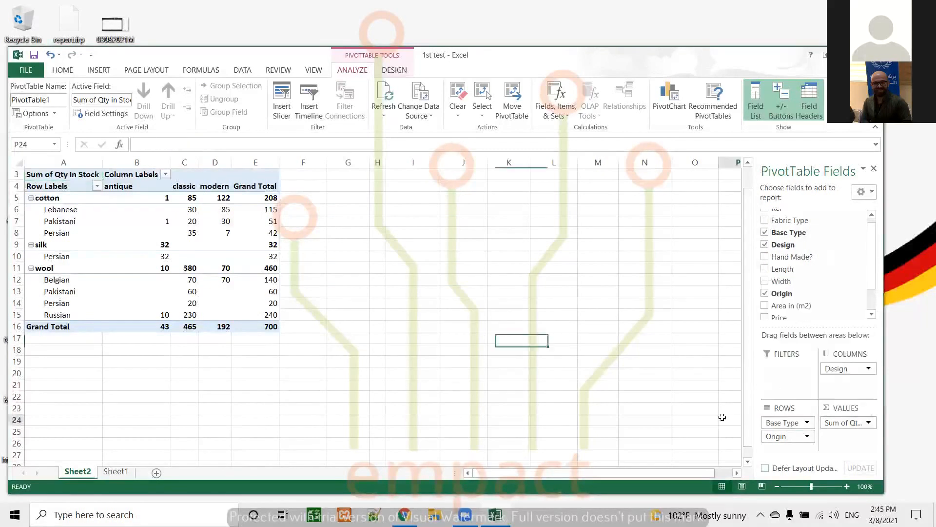
Step: Remove Base Type from the PivotTable rows, leaving Origin as the only row field
click(212, 280)
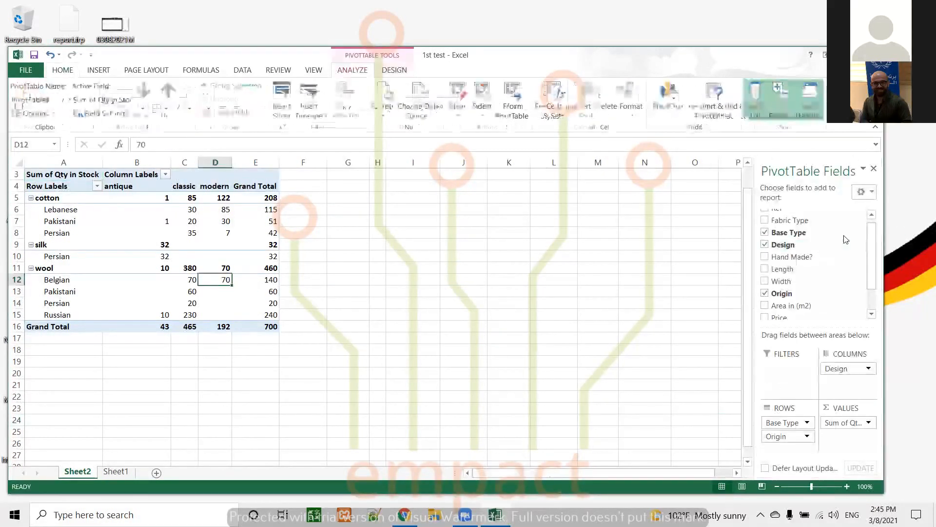
click(764, 233)
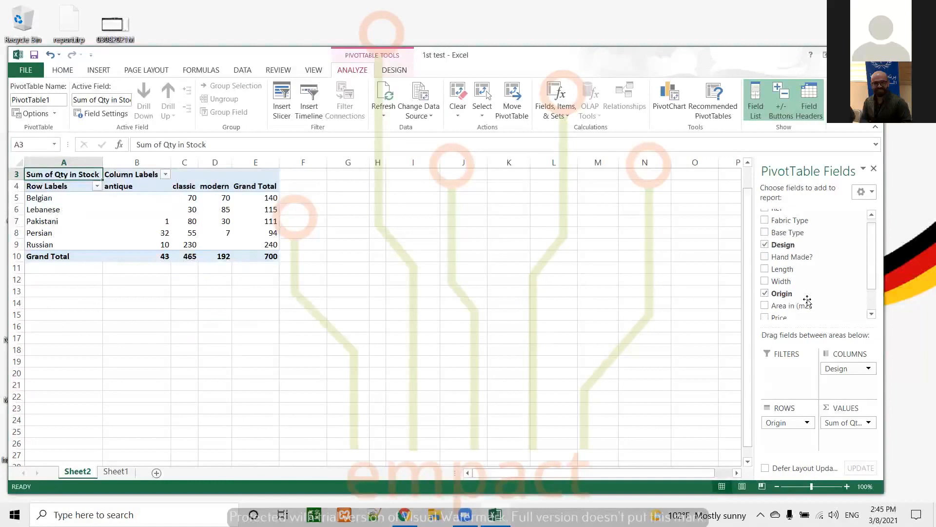
scroll(848, 243, down, 1)
scroll(859, 230, up, 2)
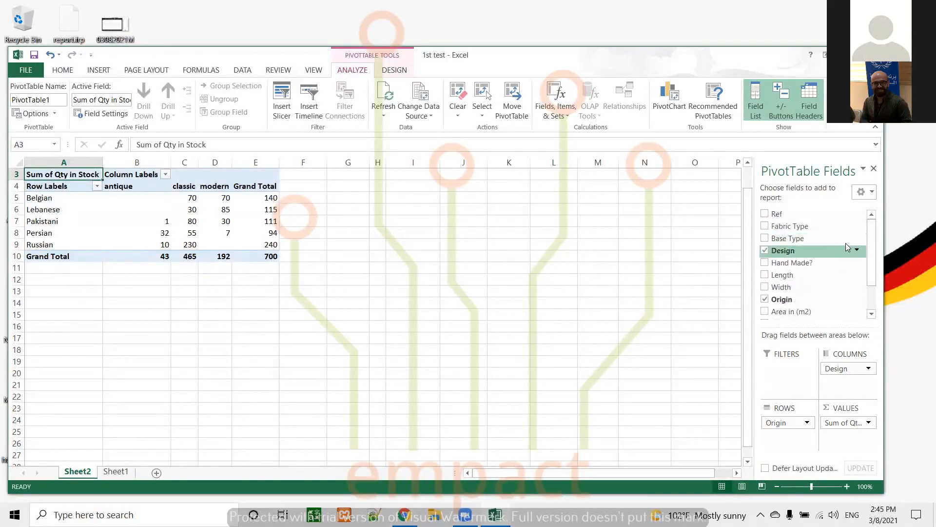
Step: Add Fabric Type as a second row field under Origin, then remove it again
click(766, 227)
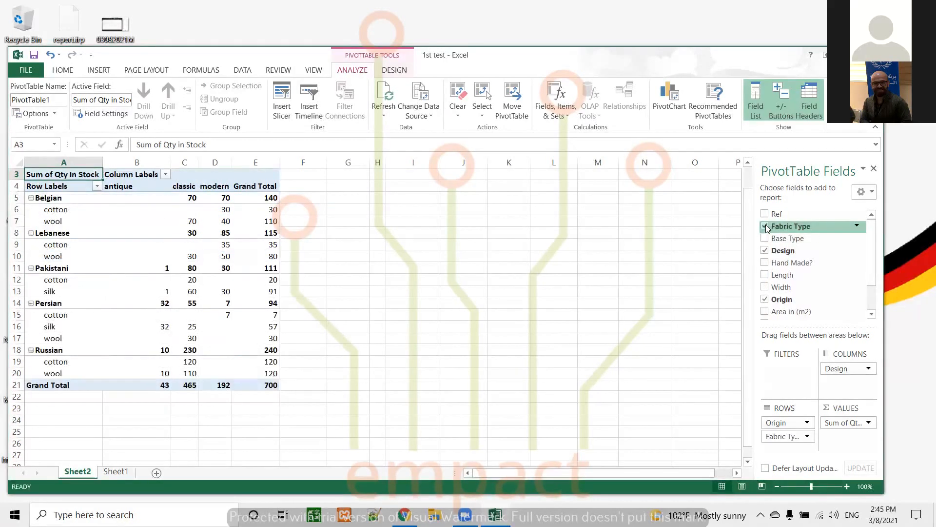
click(765, 227)
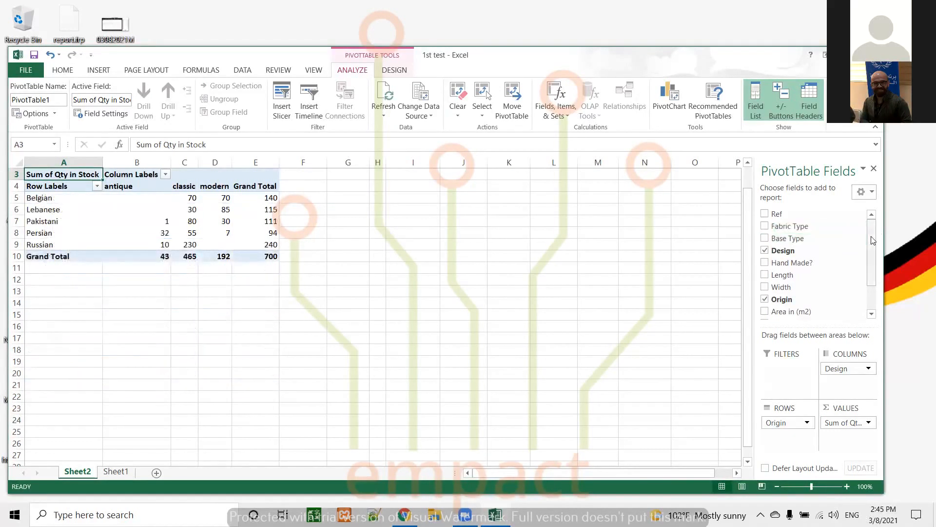
Step: Insert a PivotChart of the PivotTable as a line chart
scroll(427, 263, up, 1)
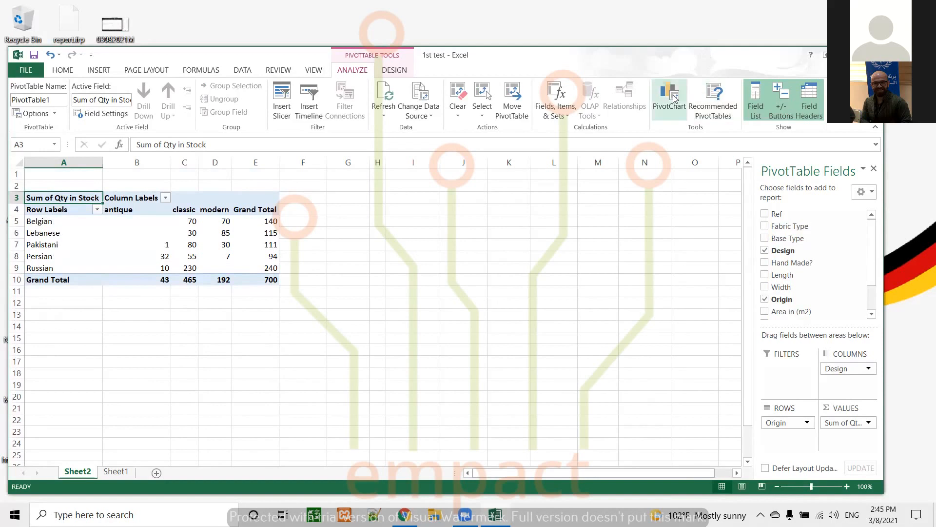
click(144, 220)
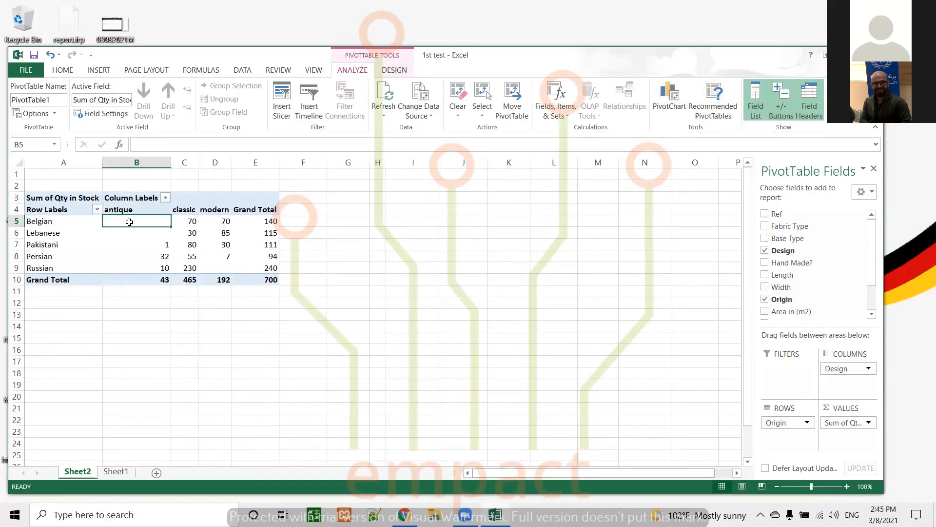
mouse_move(129, 221)
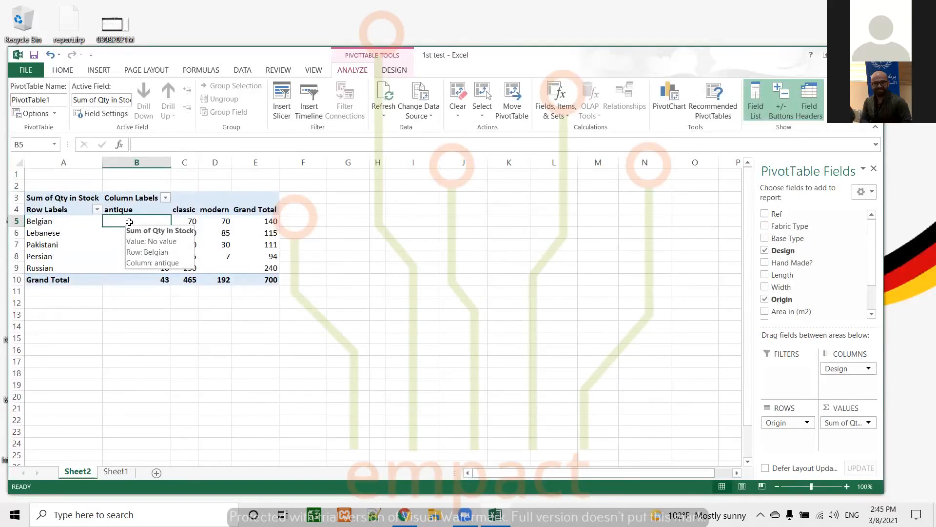
click(675, 105)
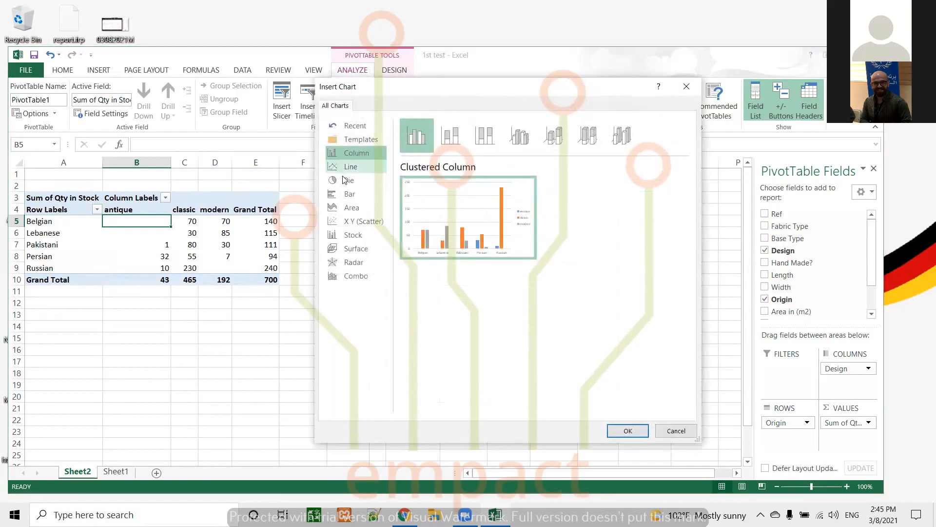
click(344, 168)
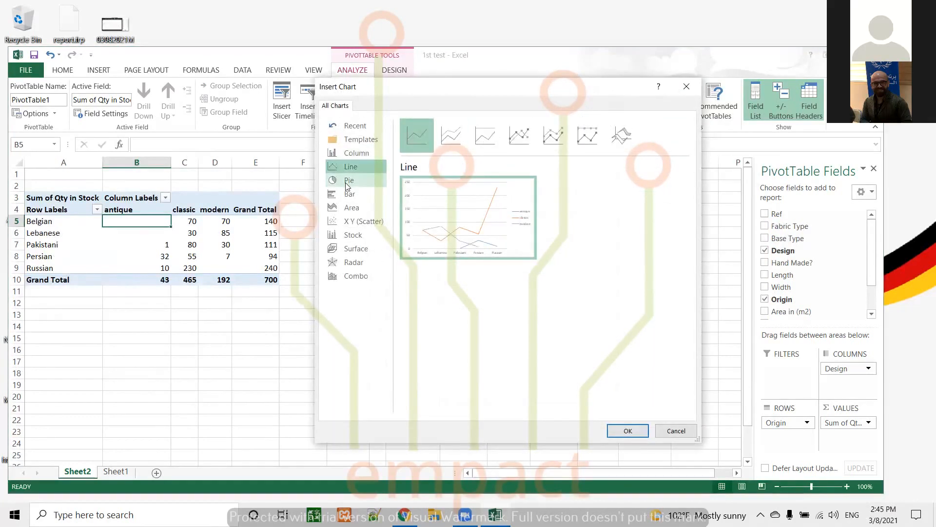
click(347, 184)
click(349, 165)
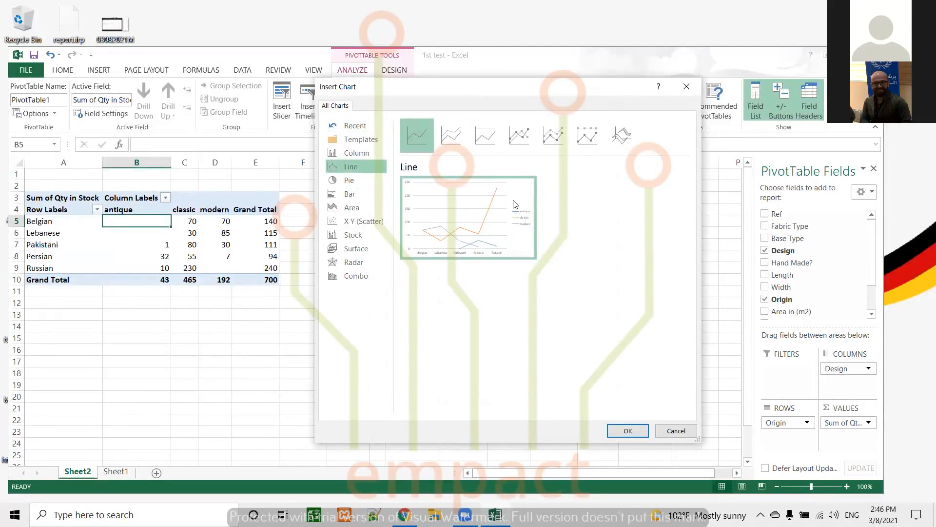
click(635, 436)
Step: Move the PivotChart beside the PivotTable and enlarge it
drag(448, 244, 581, 206)
drag(524, 374, 522, 410)
drag(373, 301, 308, 297)
drag(673, 303, 721, 298)
Step: Examine the chart's Design and Origin filter options and the Origin field menu without changing anything
click(708, 284)
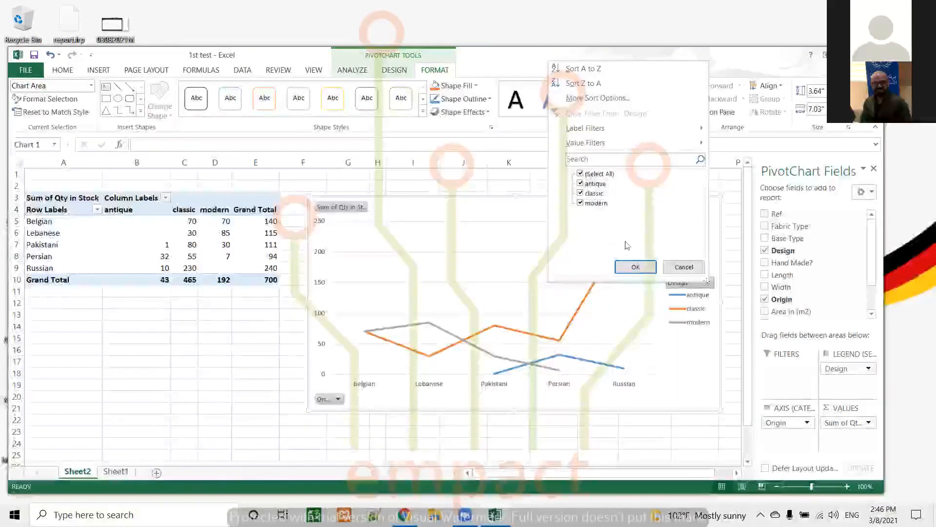
click(683, 267)
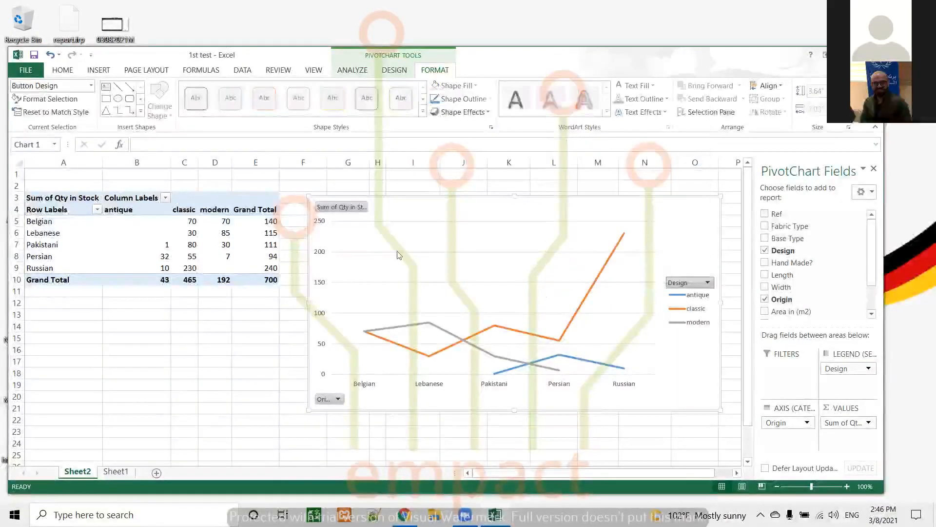
click(332, 399)
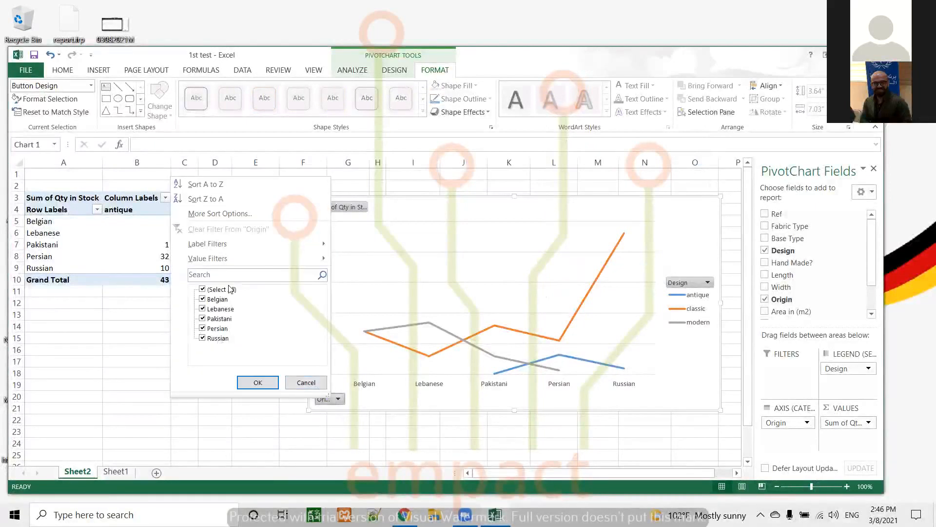
click(306, 382)
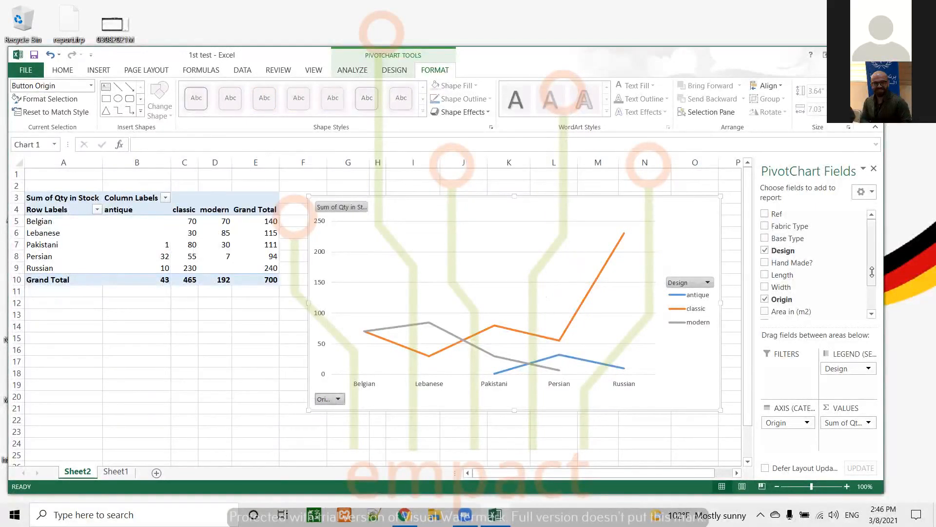
click(807, 422)
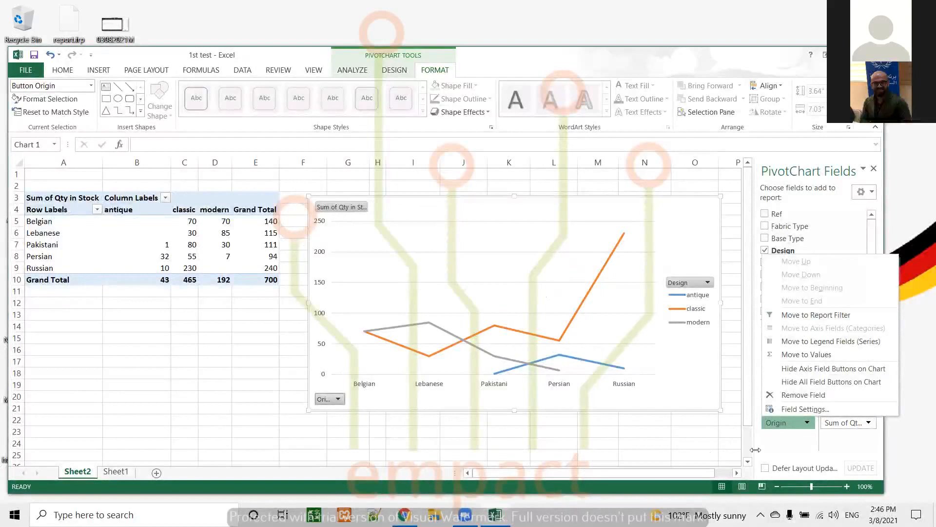
click(654, 430)
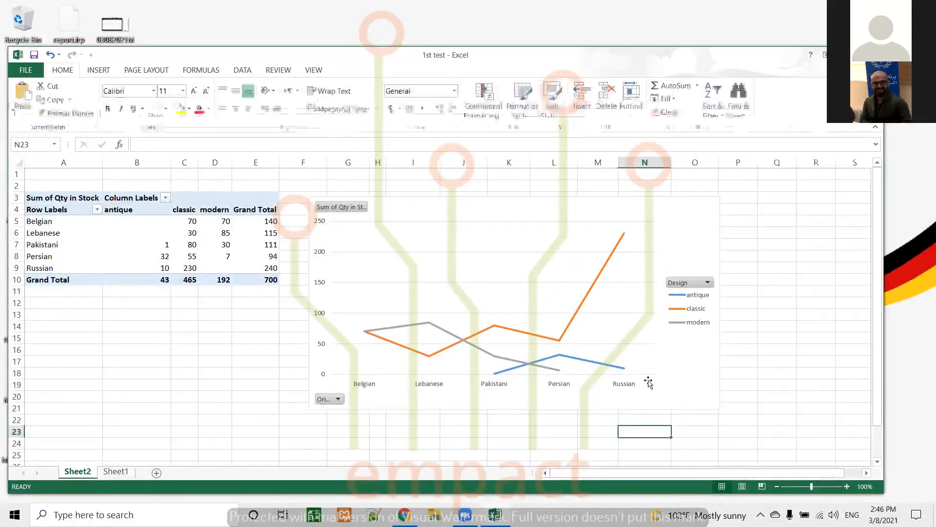
Step: Apply the first Medium PivotTable style to the table
click(211, 255)
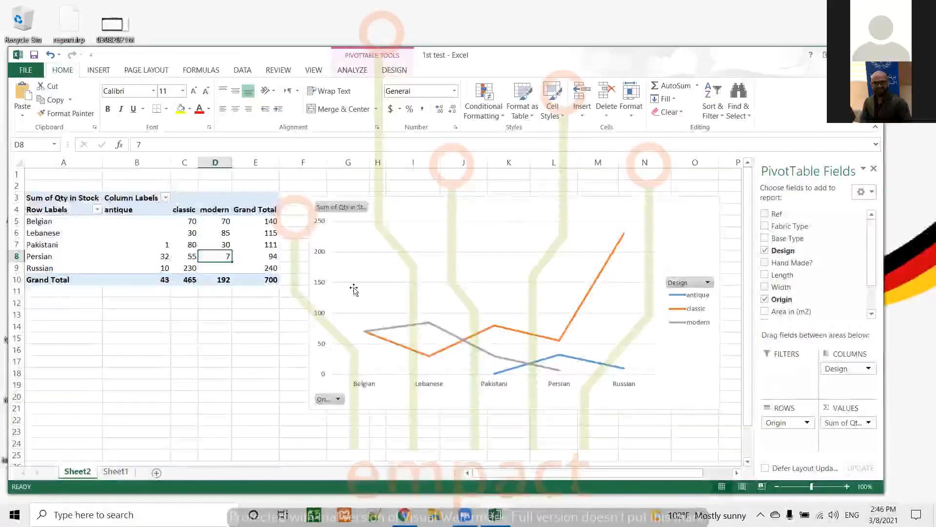
click(395, 71)
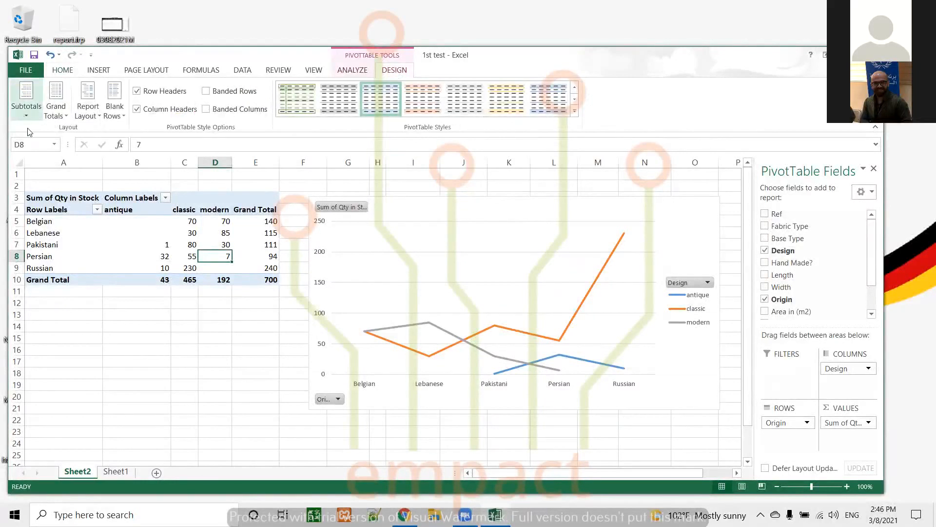
click(575, 112)
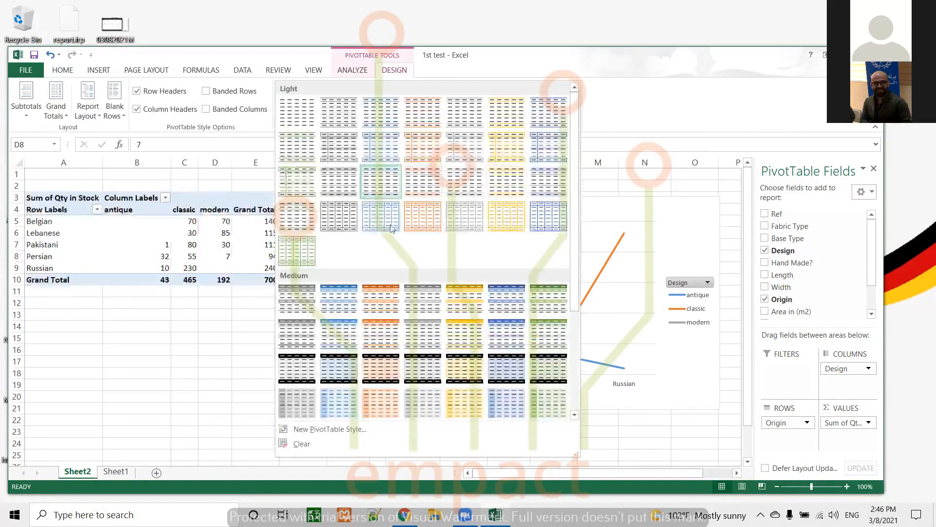
click(305, 299)
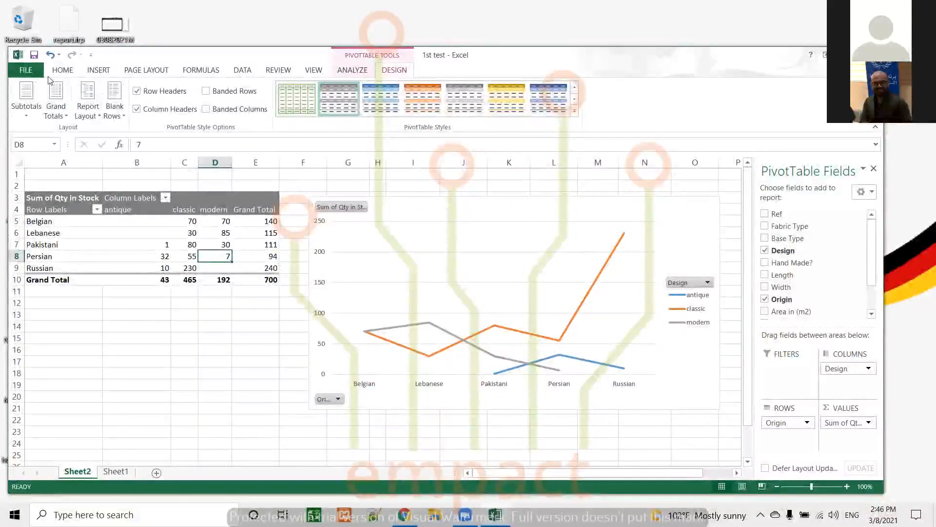
Step: Set the workbook colour scheme to Red Violet
click(136, 71)
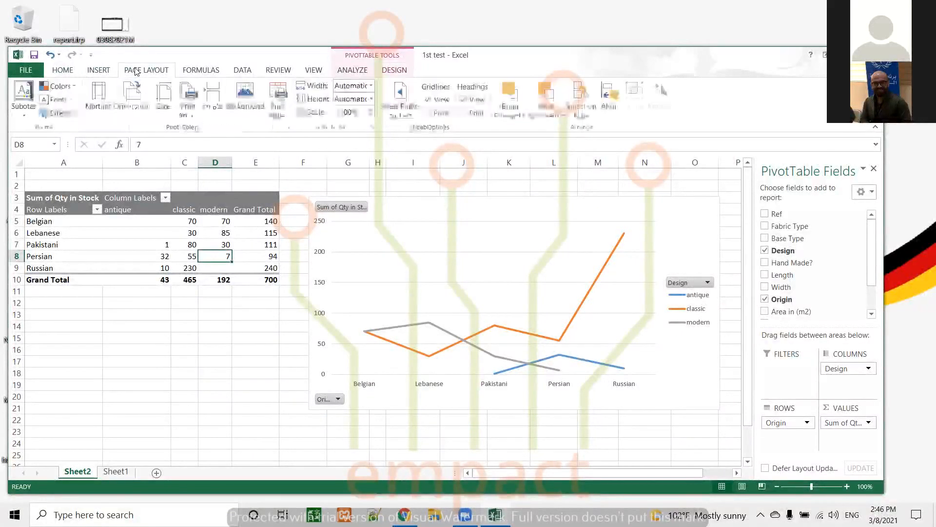
click(71, 86)
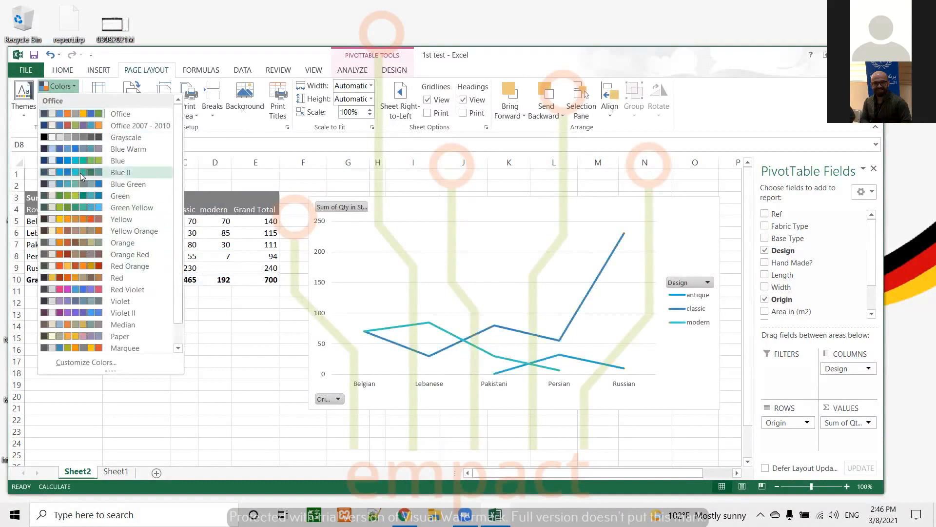
click(248, 197)
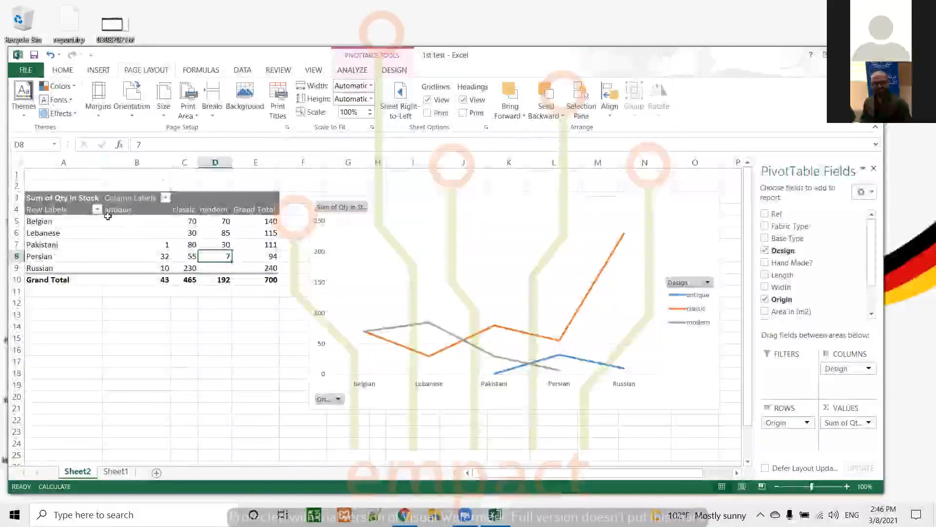
click(137, 233)
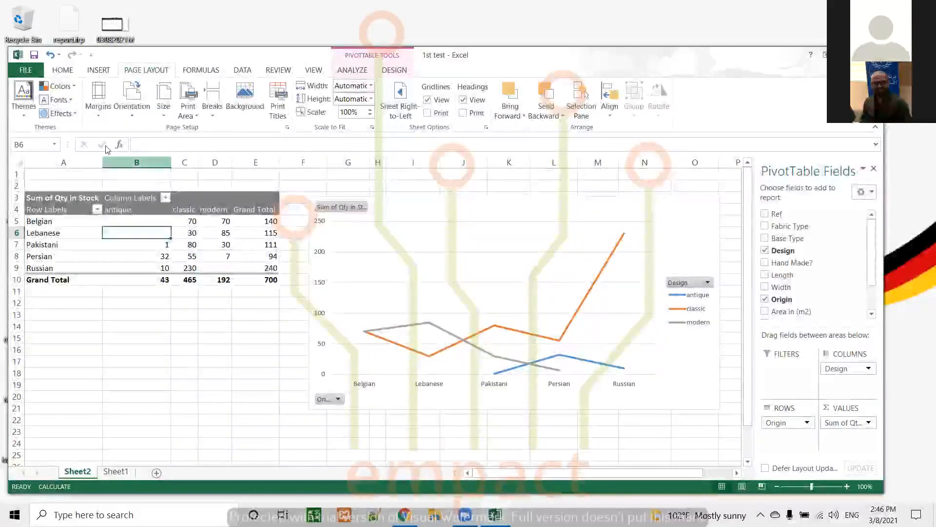
click(58, 88)
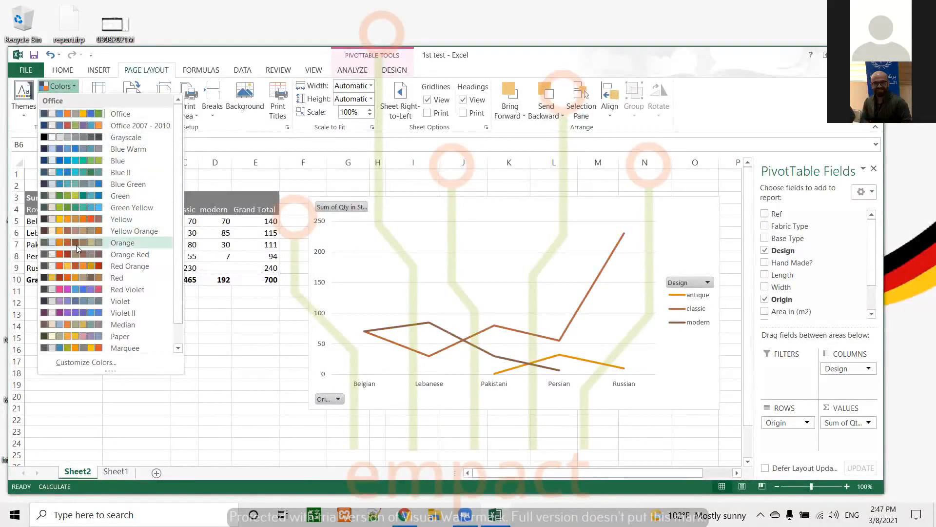
click(73, 289)
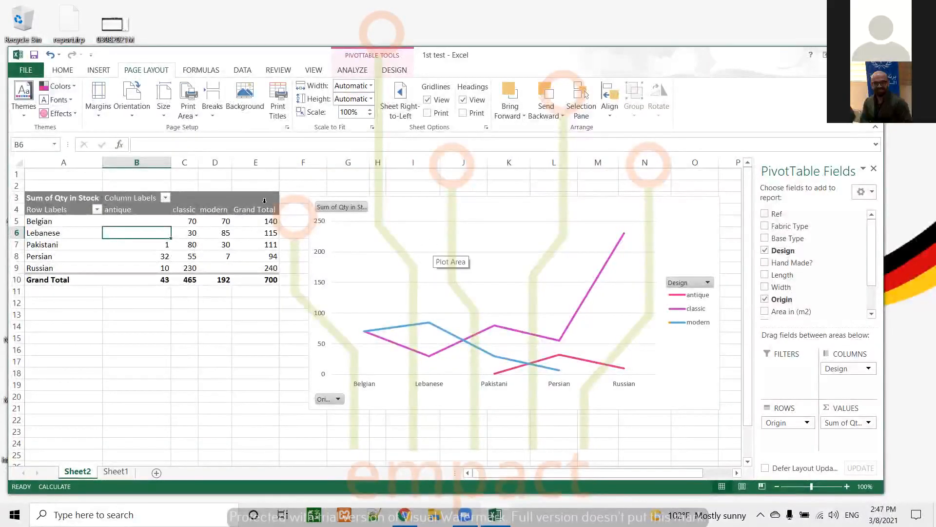
click(202, 199)
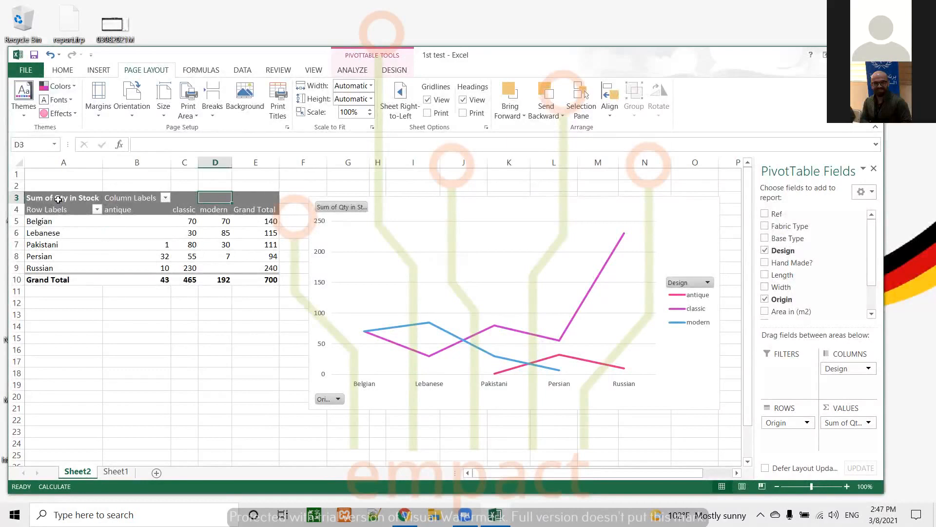
click(24, 113)
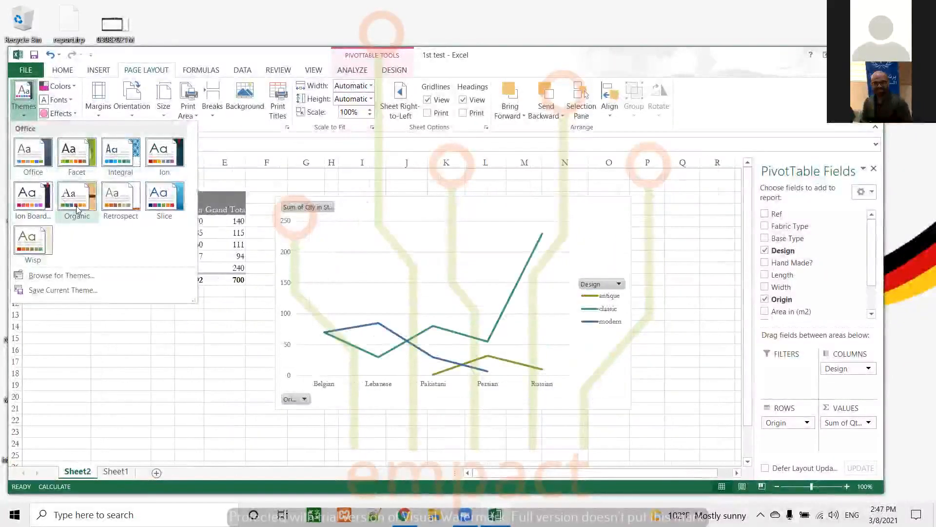
click(165, 196)
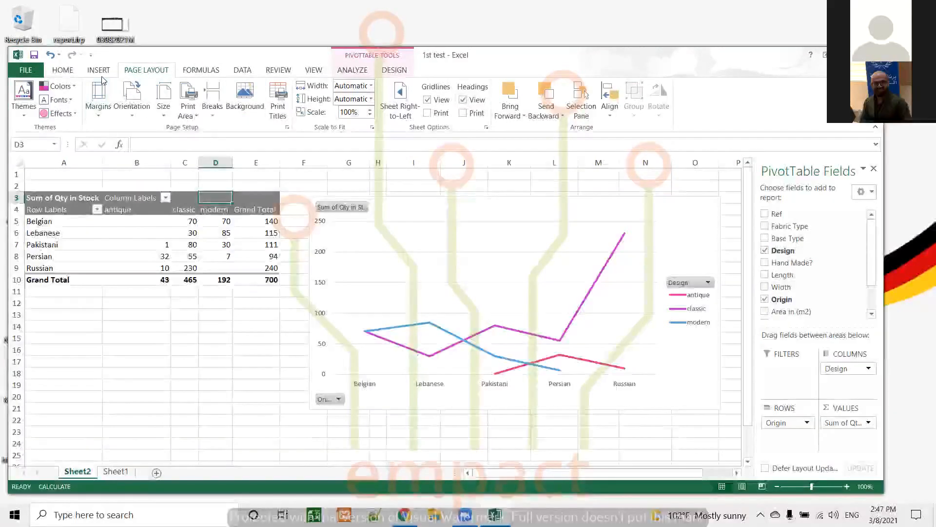
Step: Remove Design and Origin from the PivotTable and add Fabric Type as the only row field
click(361, 70)
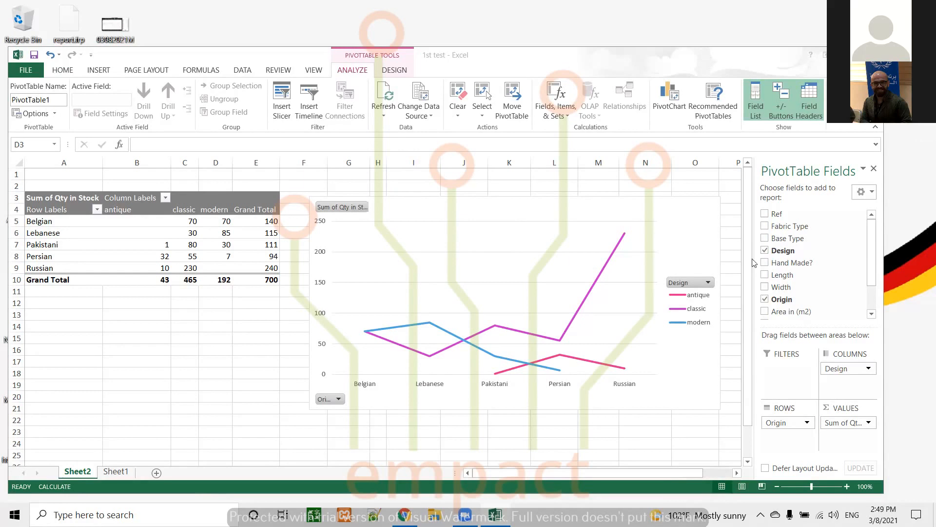
click(765, 250)
click(764, 251)
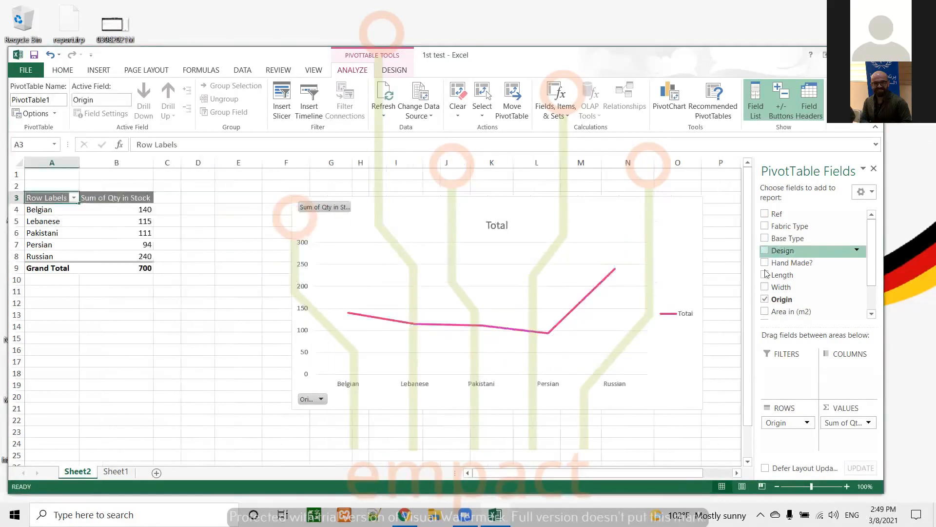
click(764, 299)
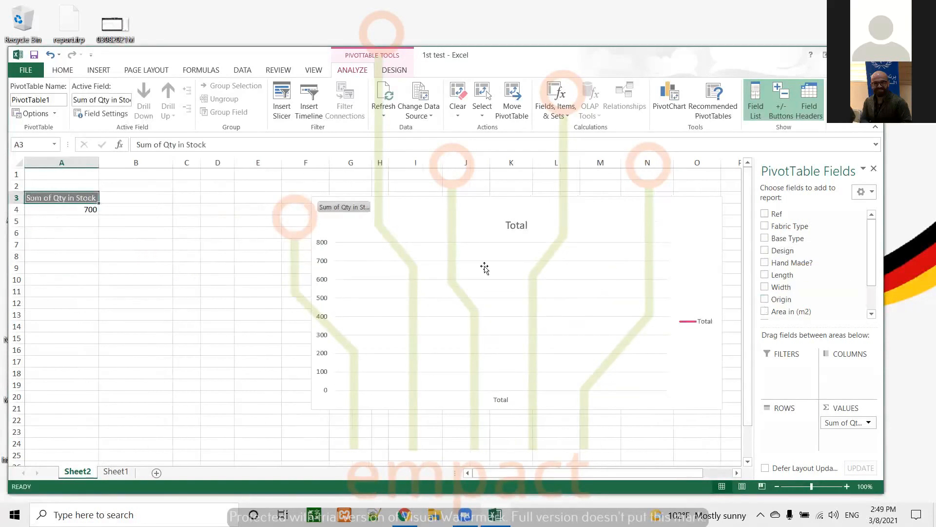
click(768, 227)
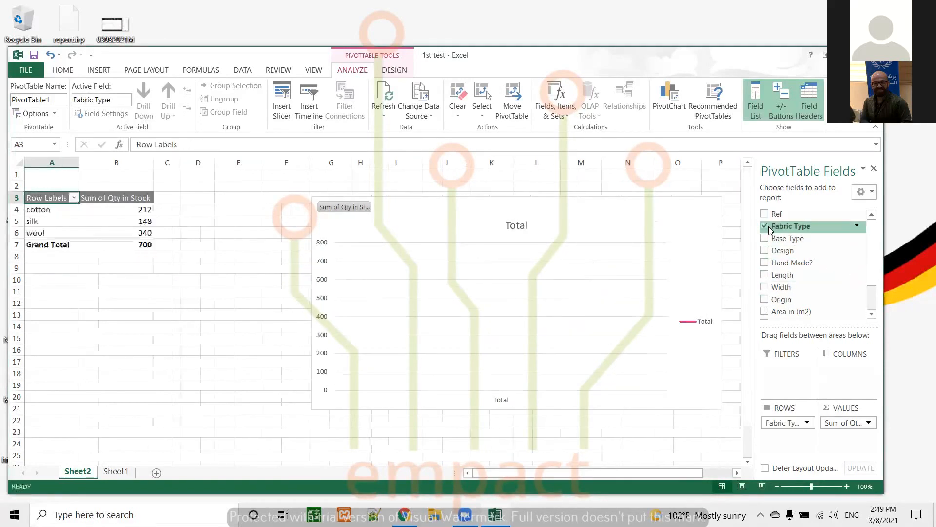
scroll(792, 312, down, 2)
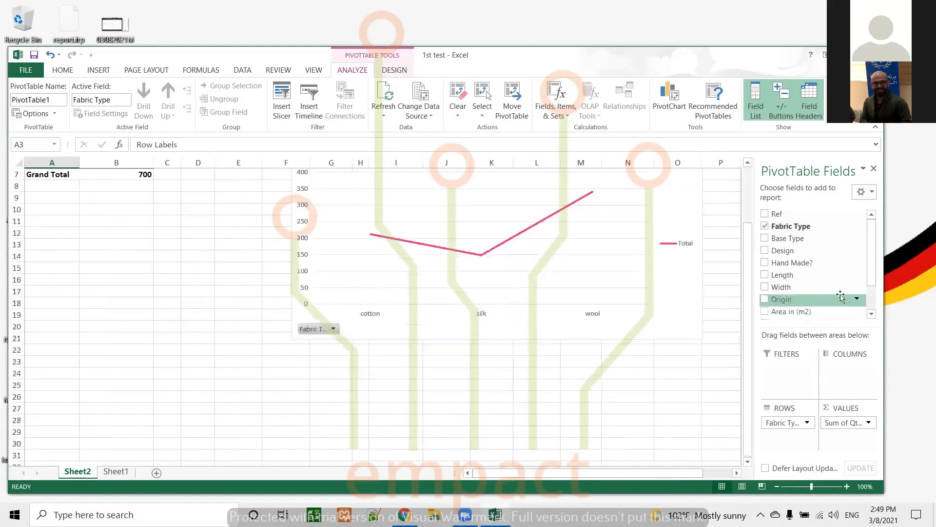
Step: Replace Qty in Stock with Price as the PivotTable's value field
scroll(870, 253, down, 1)
click(765, 297)
click(764, 285)
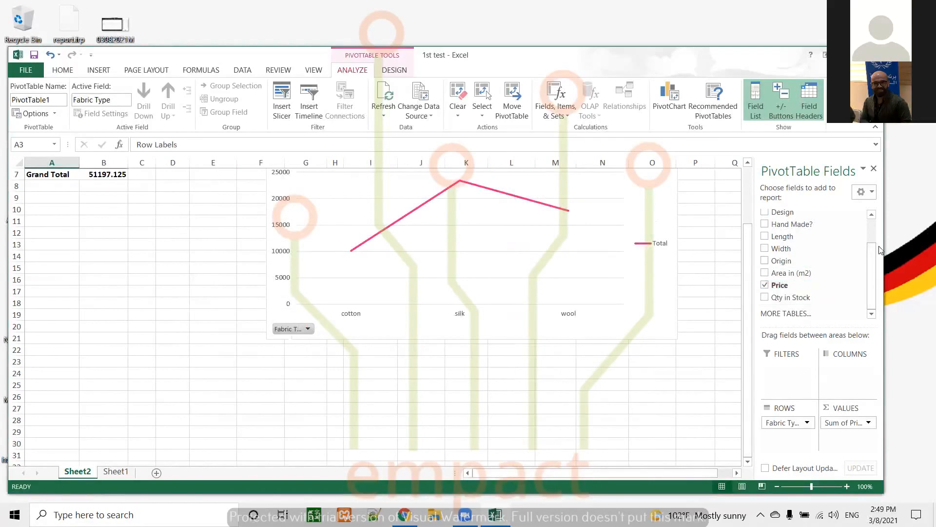
Step: Add Origin as a row field, swap Fabric Type for Base Type, and move Base Type to the columns
click(765, 261)
drag(873, 268, 871, 244)
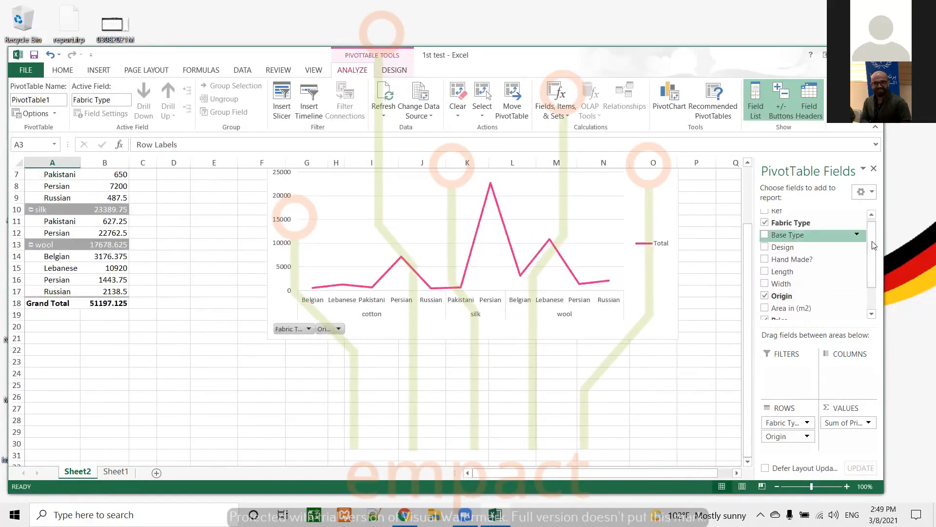
click(765, 223)
click(765, 235)
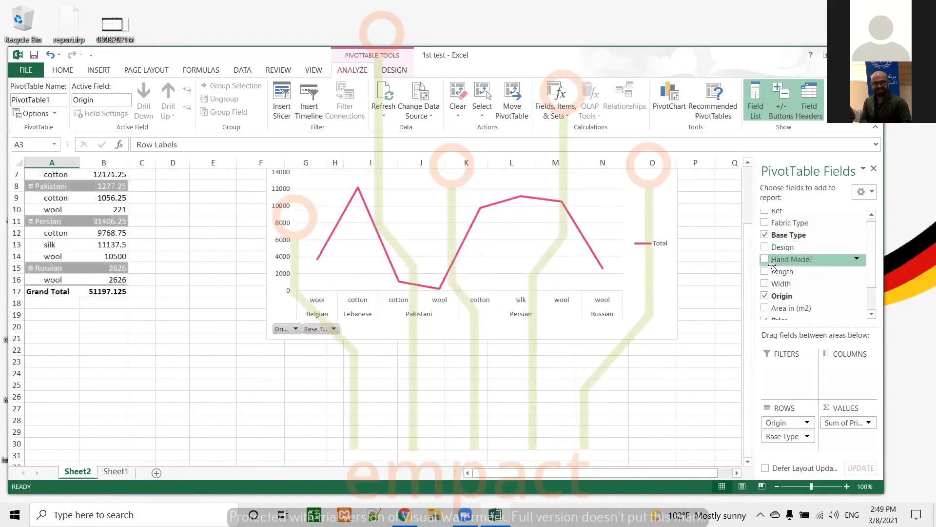
drag(782, 435, 830, 371)
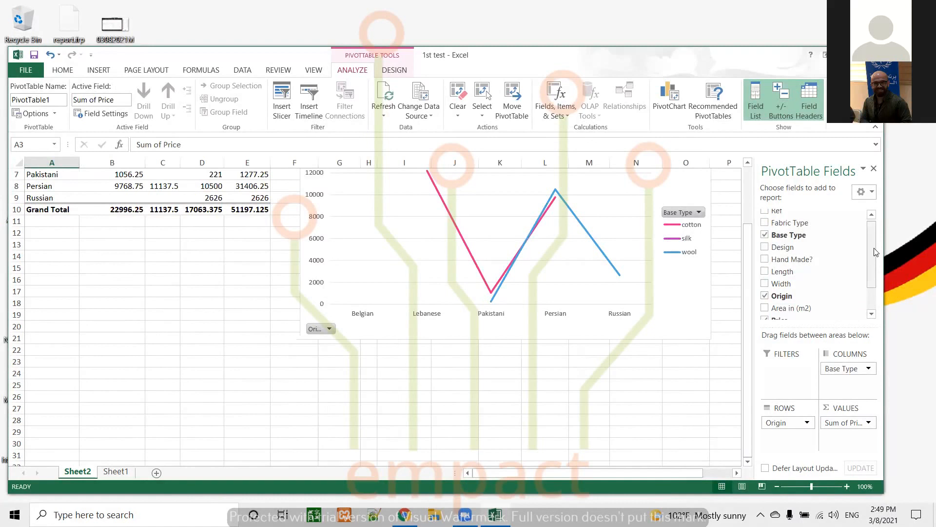
Step: Delete the Sheet2 worksheet holding the PivotTable and chart
scroll(875, 252, down, 1)
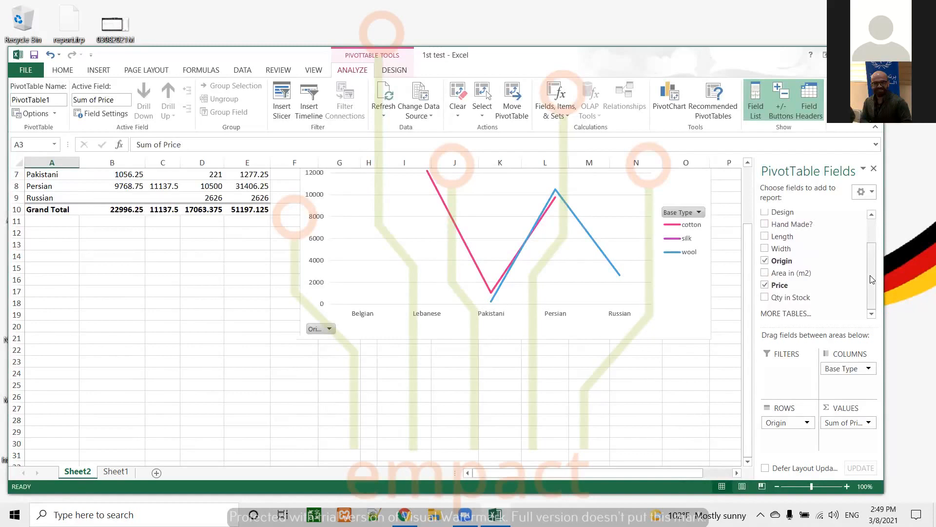
drag(872, 279, 871, 243)
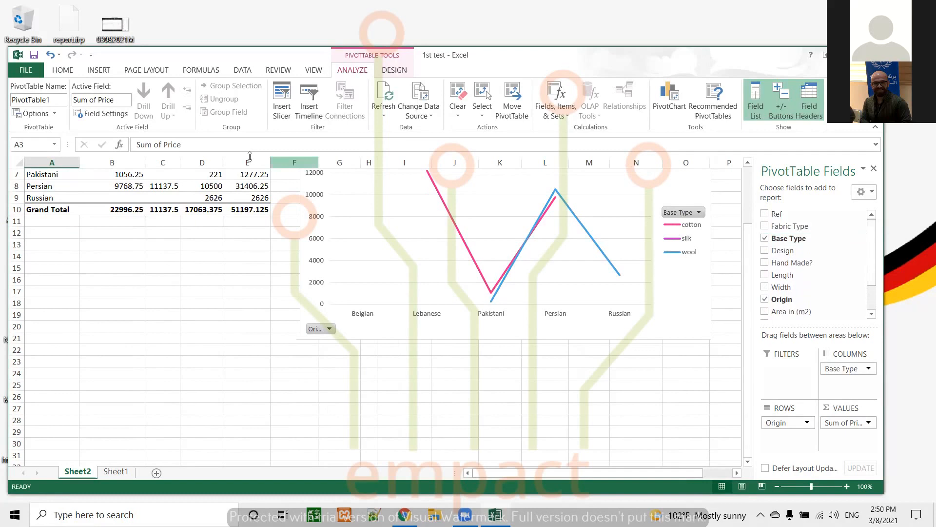
right_click(81, 480)
click(107, 350)
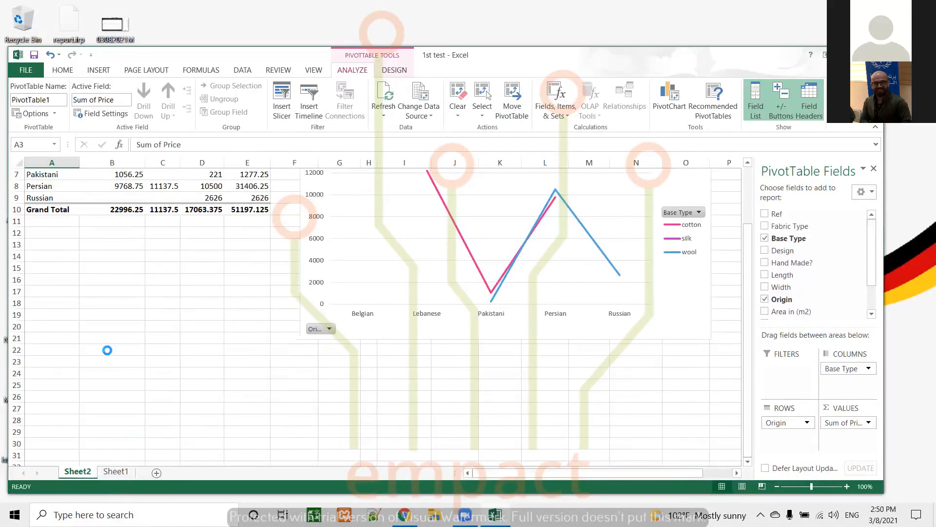
click(447, 289)
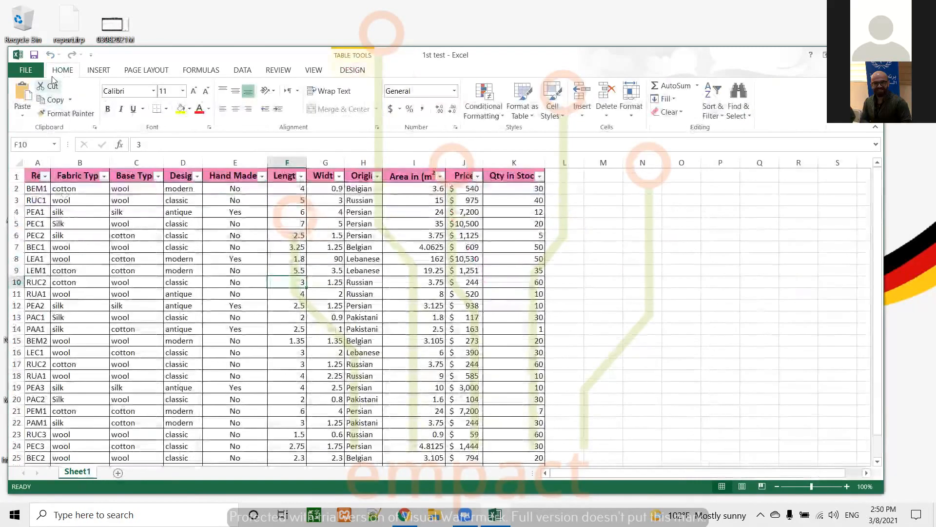
Step: Create a new PivotTable from Table1 on a new worksheet
click(92, 72)
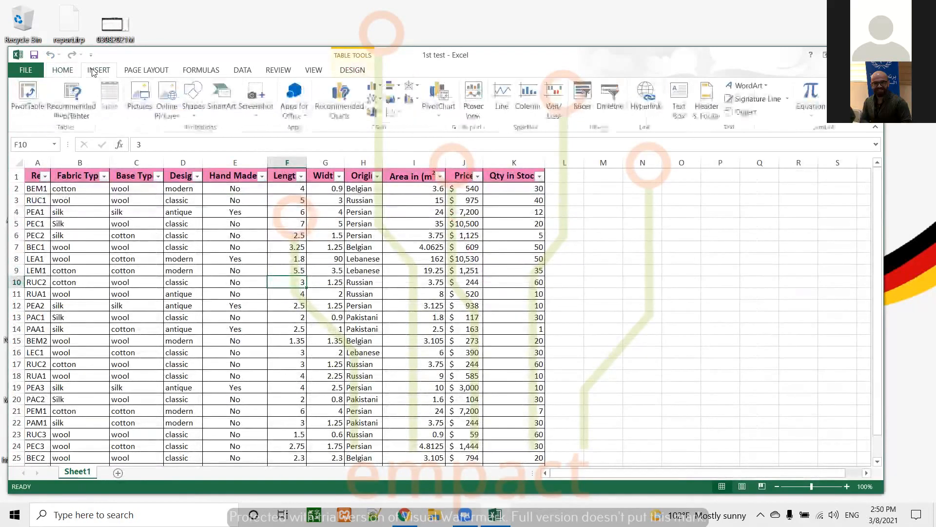
scroll(423, 290, down, 4)
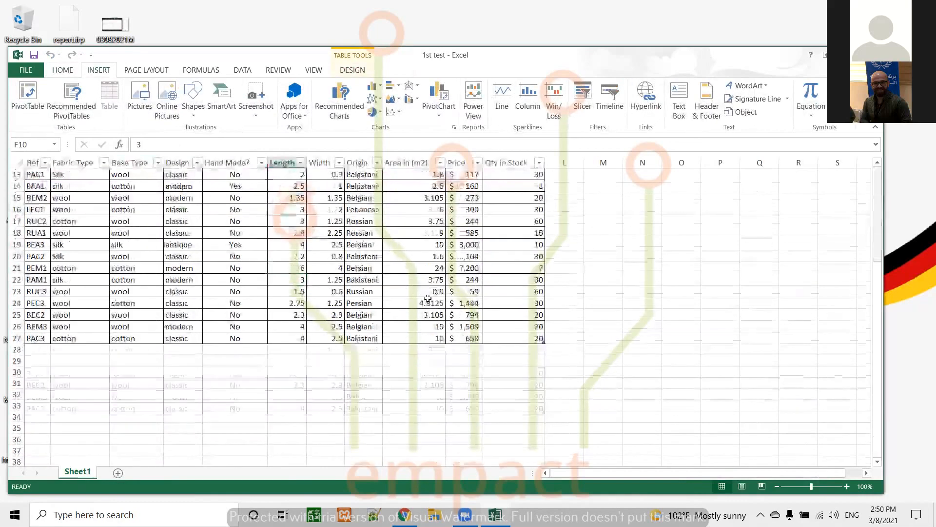
scroll(427, 298, up, 4)
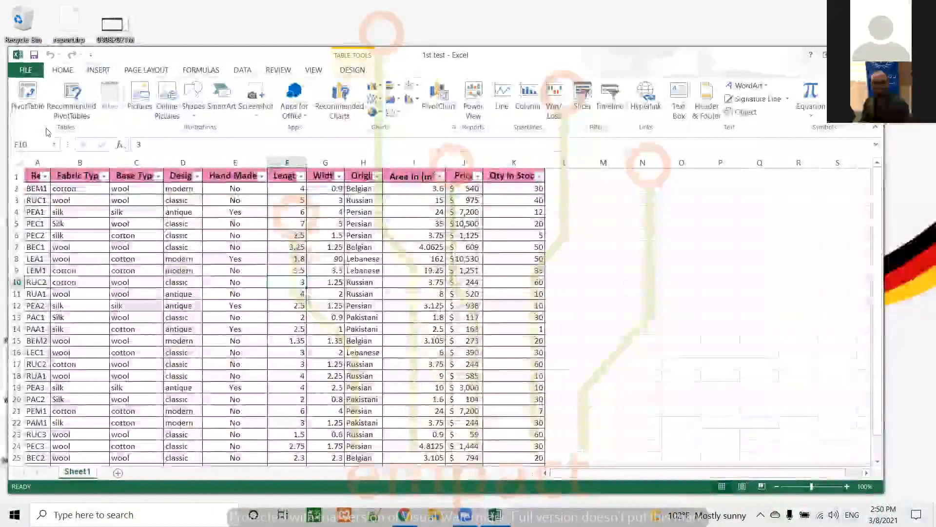
click(28, 95)
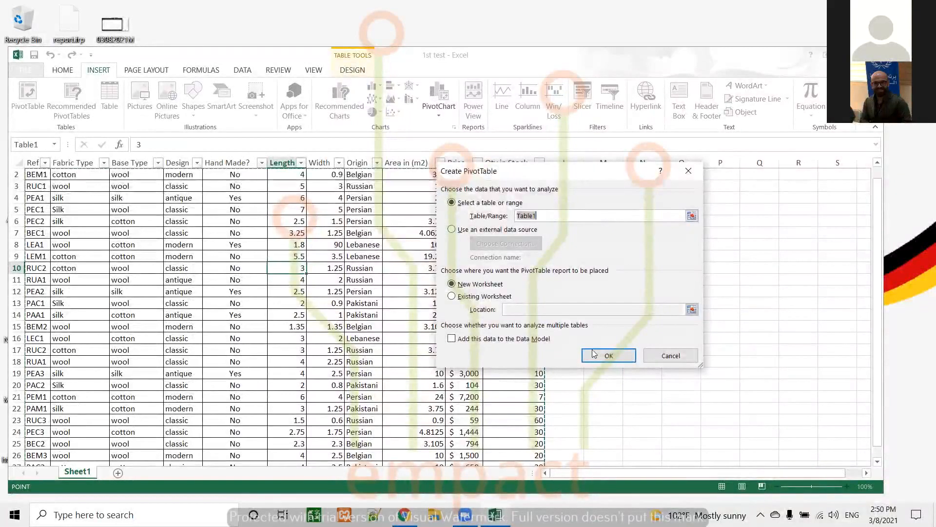
click(610, 355)
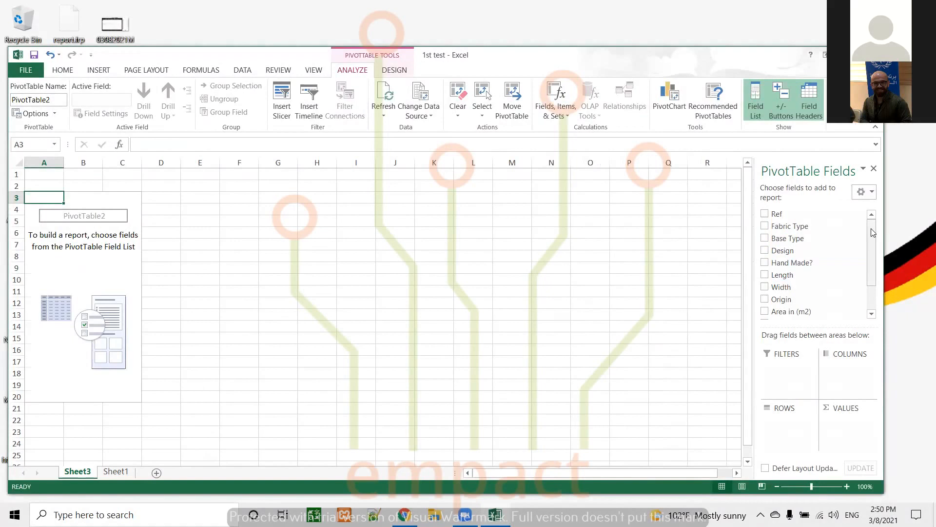
Step: Add Design and Origin as row fields of the new PivotTable
drag(871, 228, 868, 273)
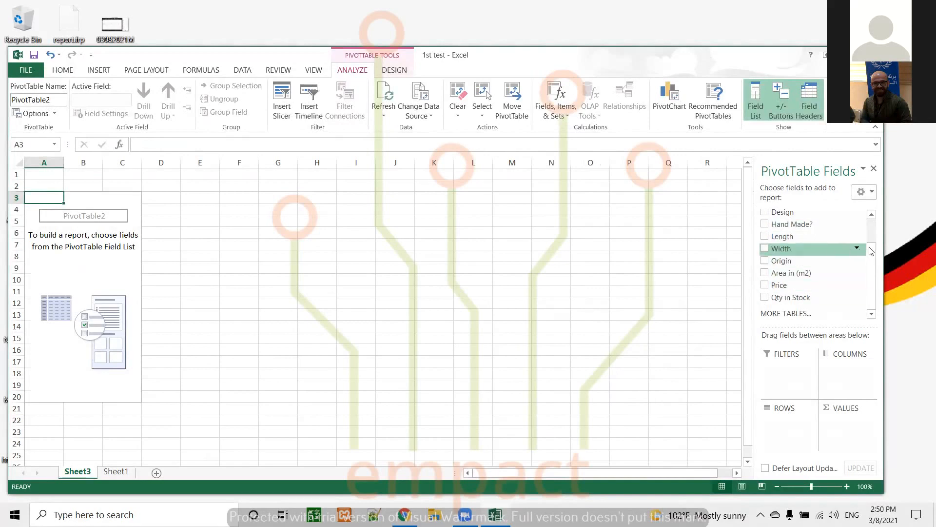
drag(873, 257, 872, 234)
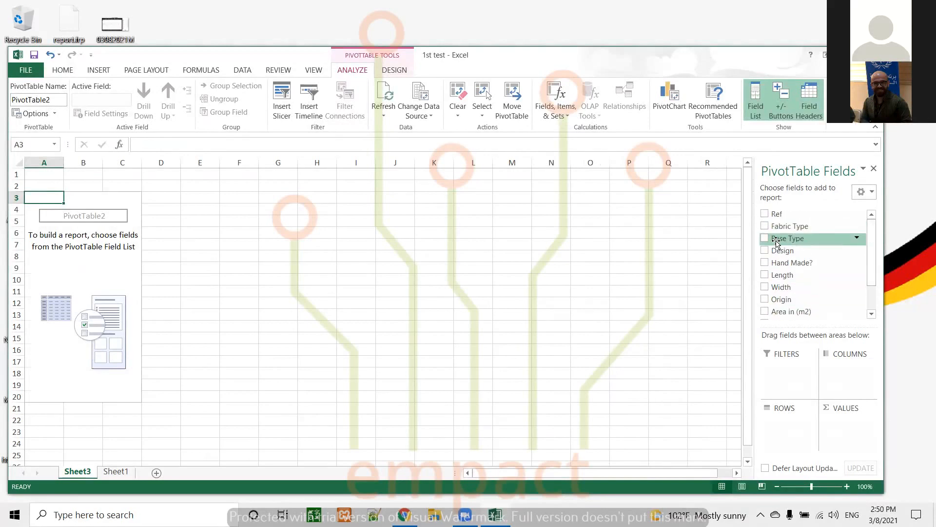
click(764, 251)
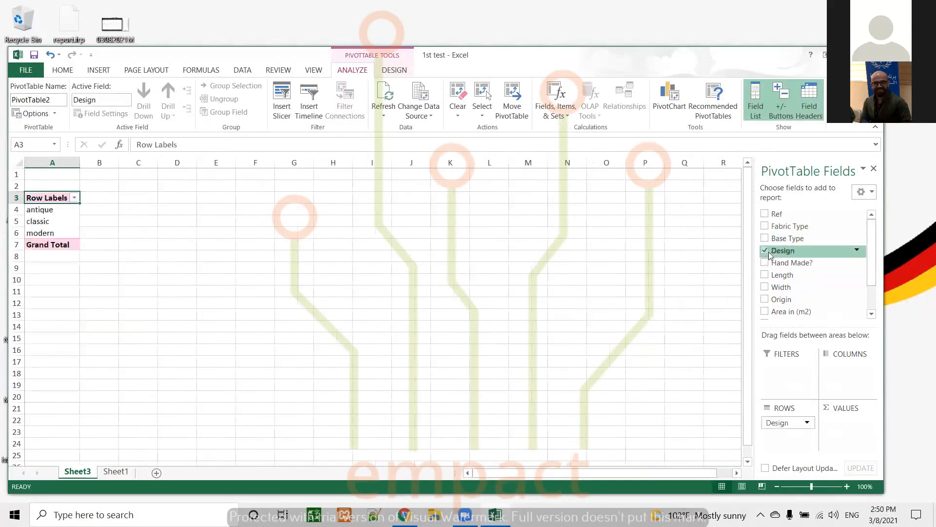
click(764, 300)
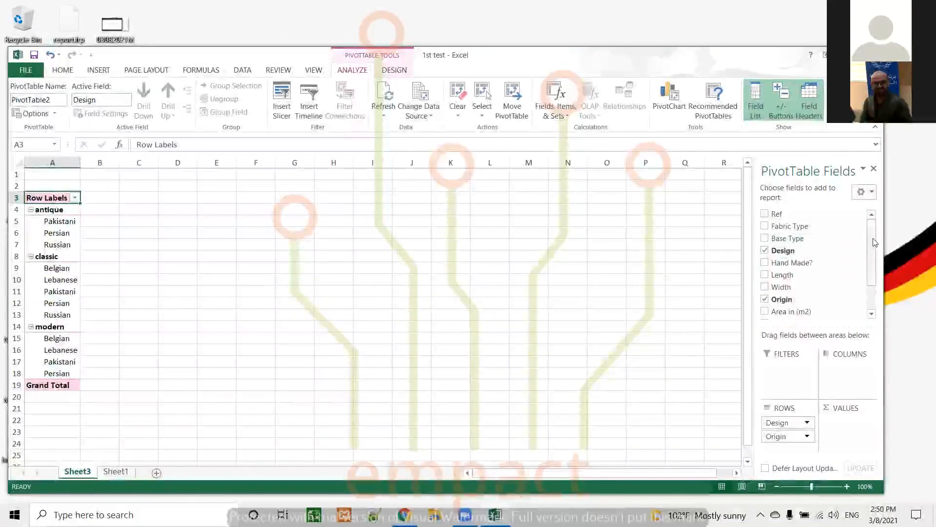
Step: Add Price as the value field
drag(872, 248, 868, 277)
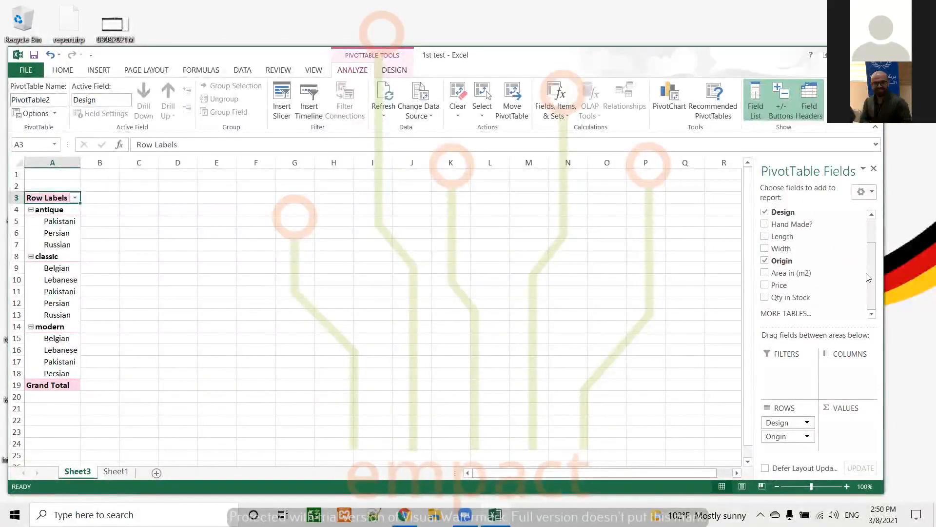
click(766, 286)
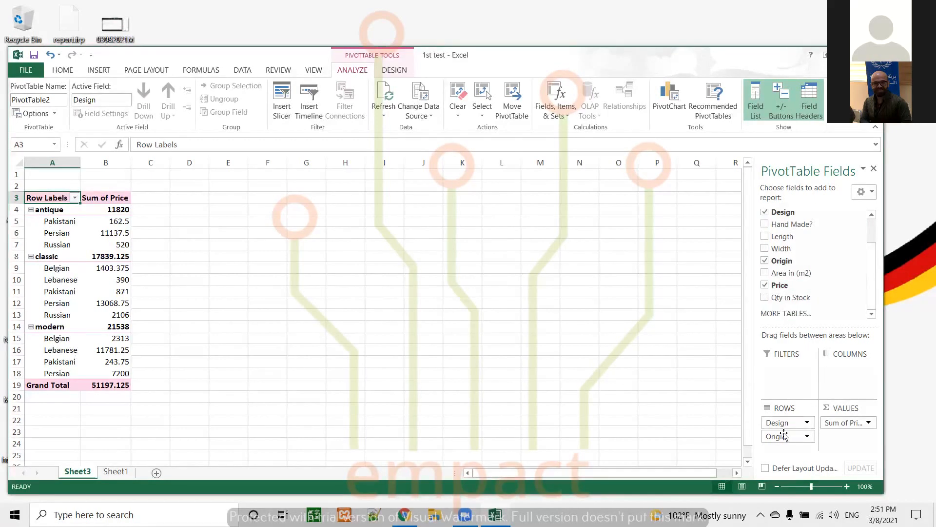
Step: Try moving Design to the columns area and return it to the rows
drag(782, 423, 836, 368)
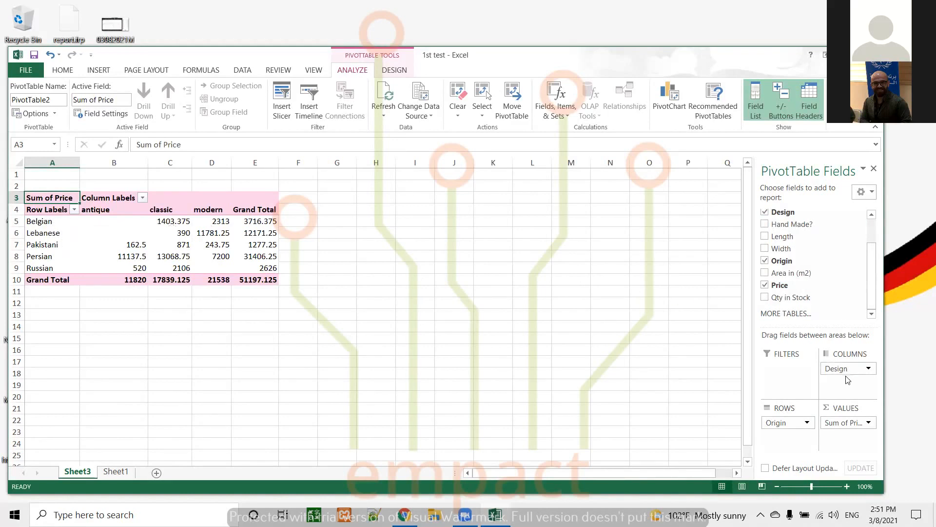
drag(846, 369, 780, 419)
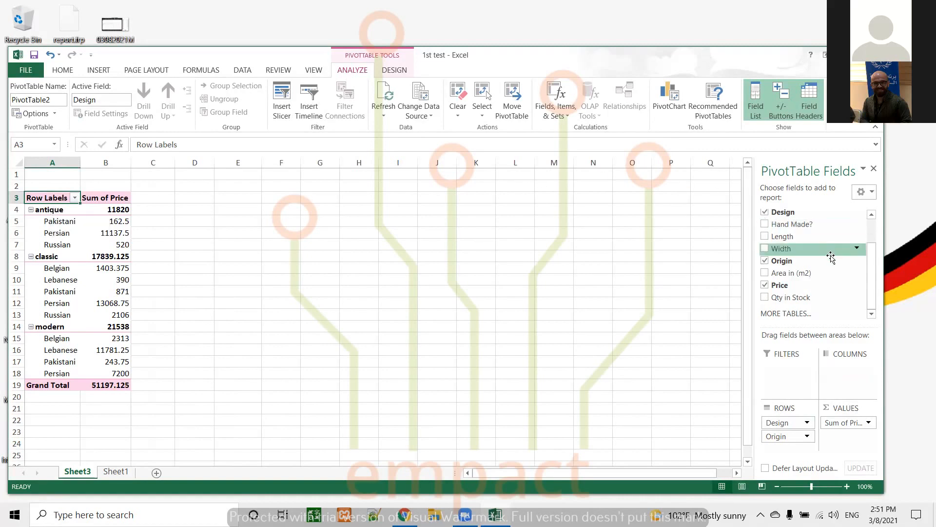
Step: Add Base Type to the PivotTable and place it as the column field
scroll(866, 267, up, 1)
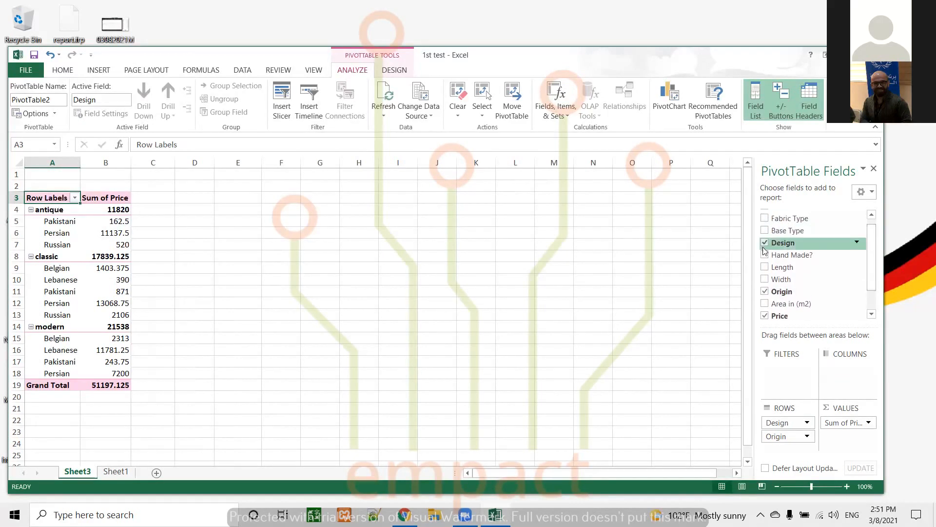
click(764, 231)
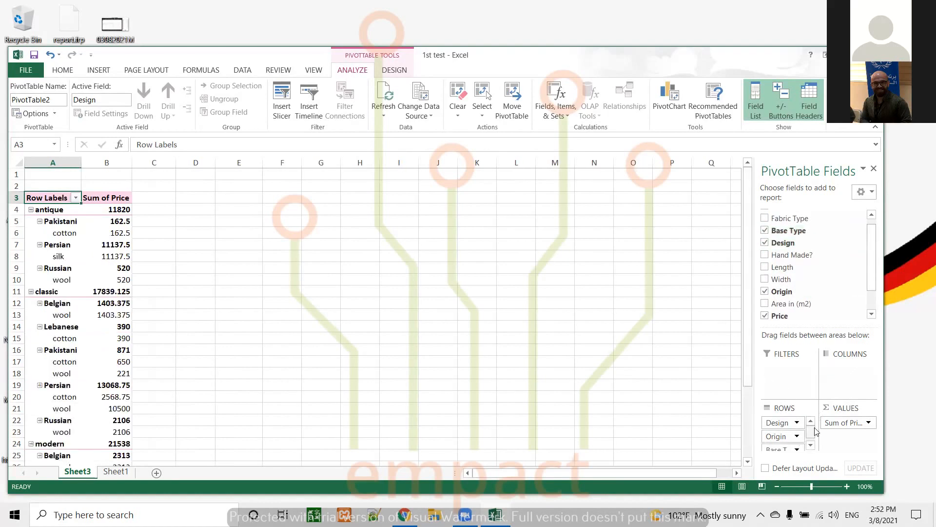
drag(813, 430, 812, 441)
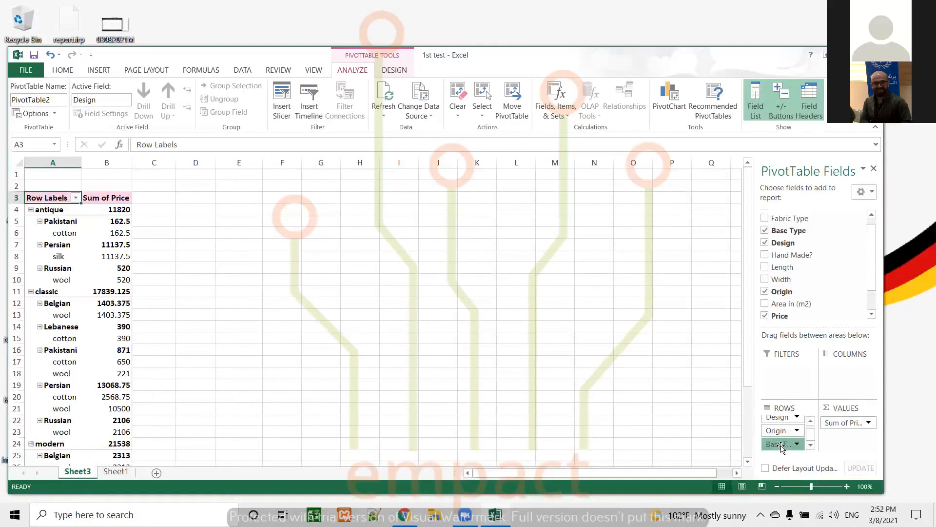
drag(780, 446, 783, 433)
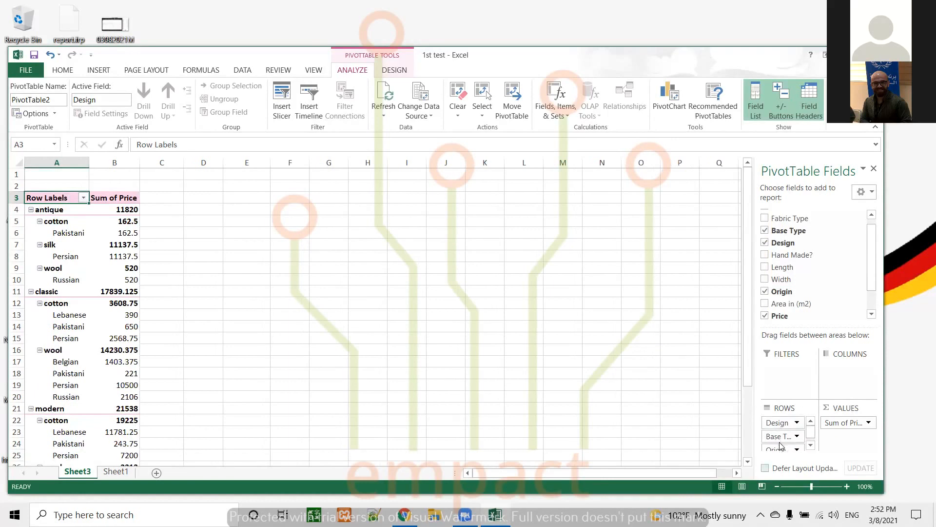
click(811, 444)
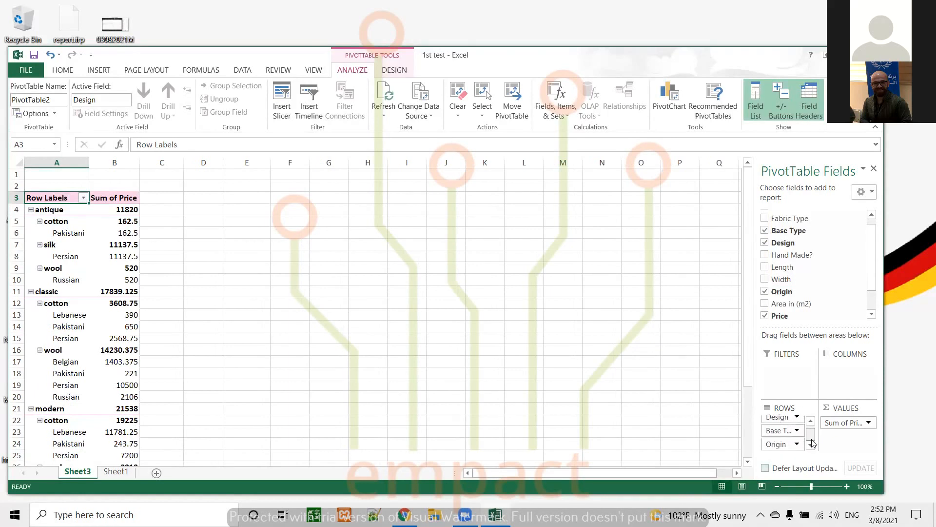
scroll(812, 432, up, 1)
drag(777, 437, 839, 370)
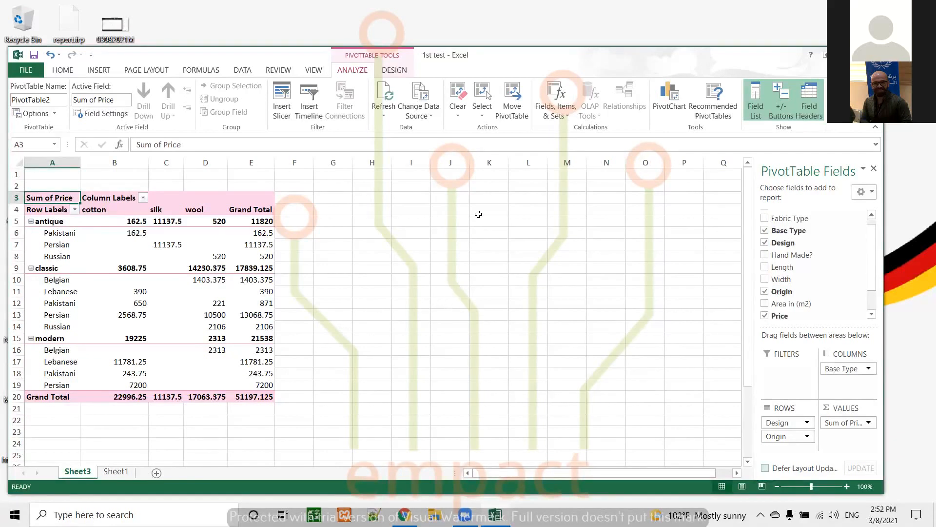
Step: Insert a Clustered Bar PivotChart for the PivotTable after comparing the Line, Pie and Area types
click(668, 99)
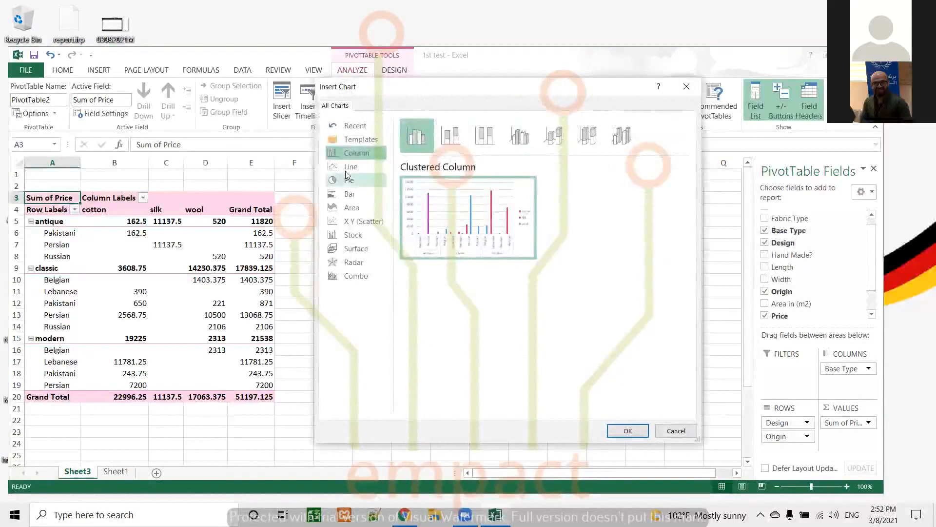
click(346, 168)
click(349, 181)
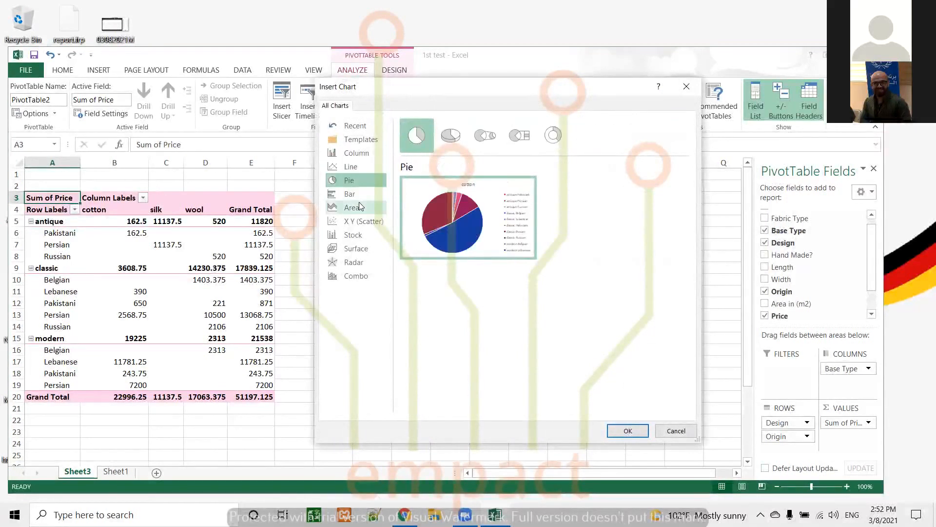
click(344, 197)
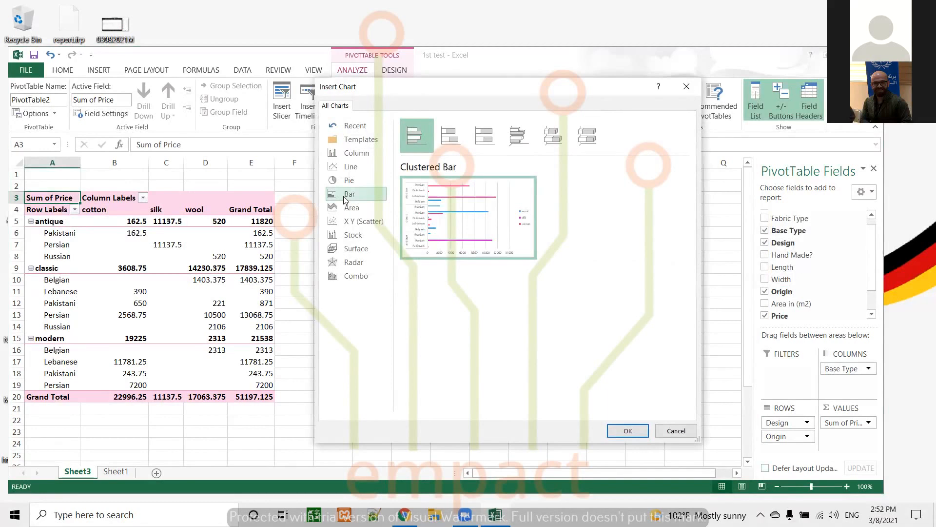
click(354, 210)
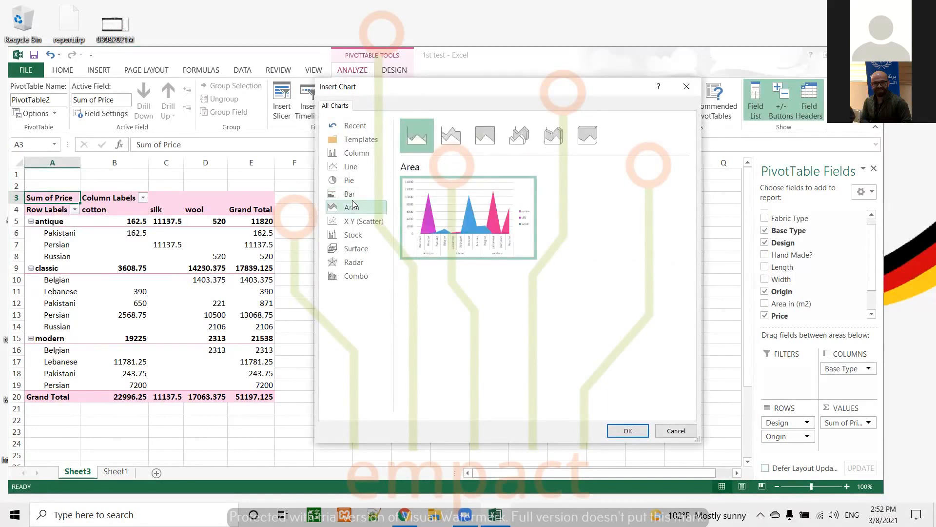
click(351, 195)
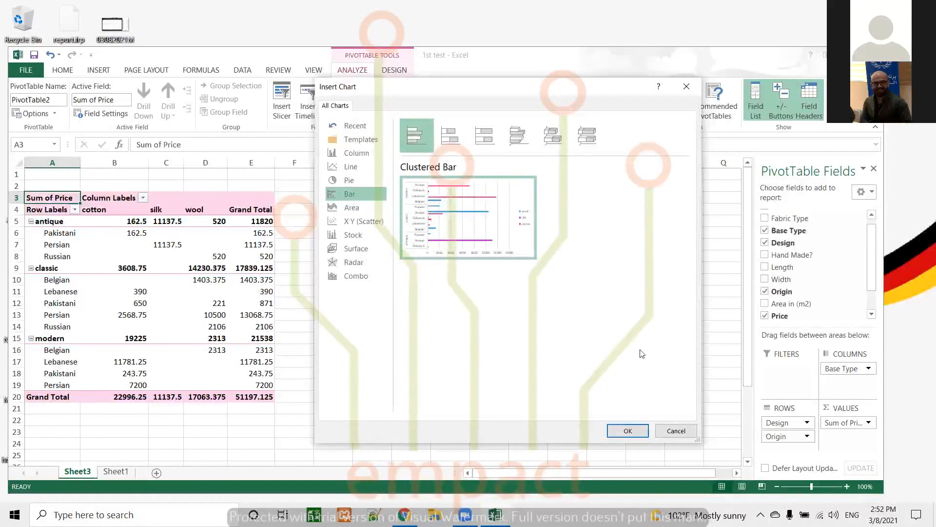
click(627, 430)
Step: Apply the first Light PivotTable style to the table
click(165, 233)
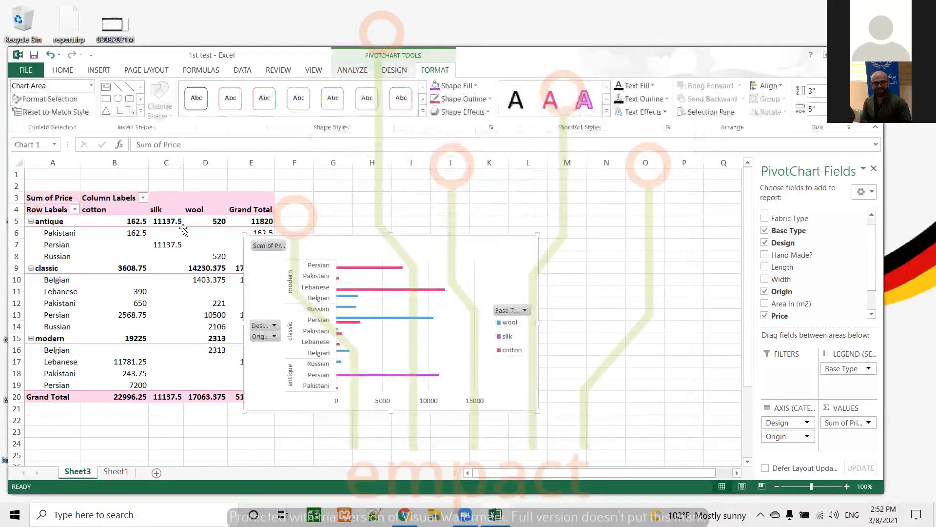
click(394, 70)
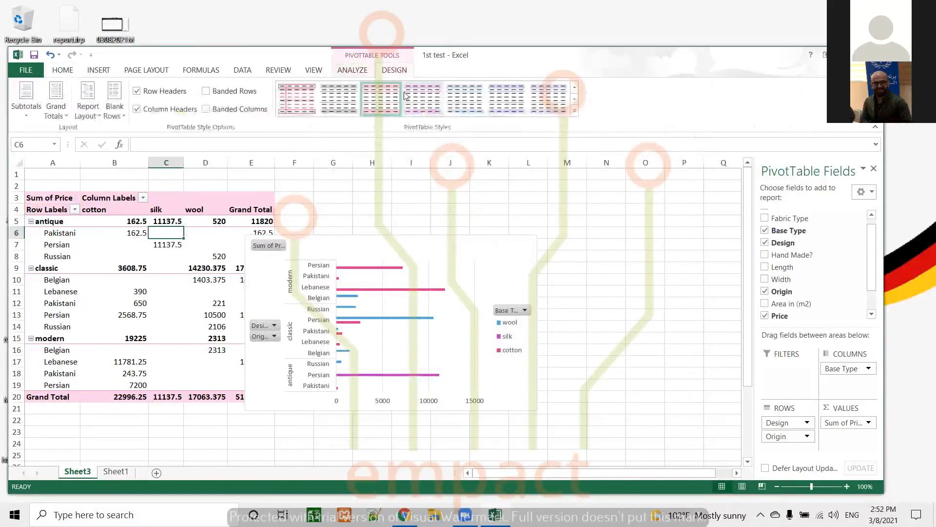
click(581, 115)
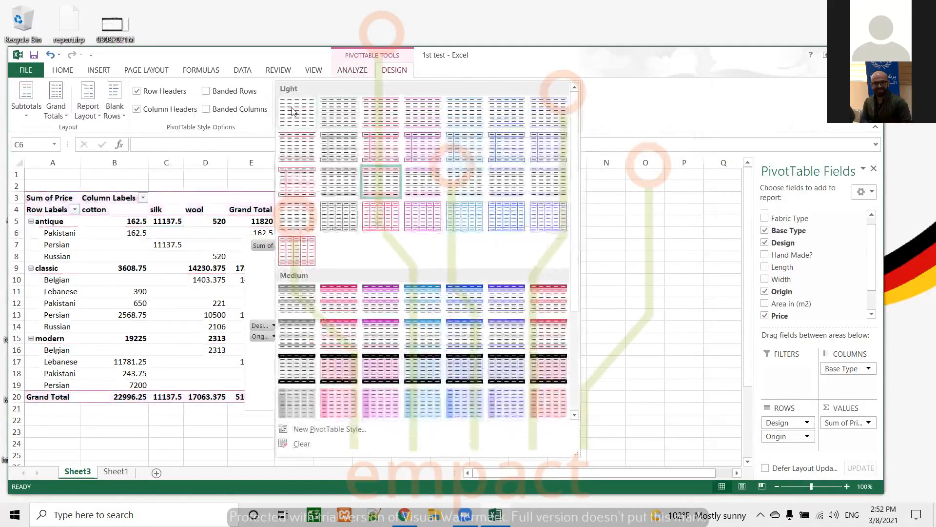
click(293, 112)
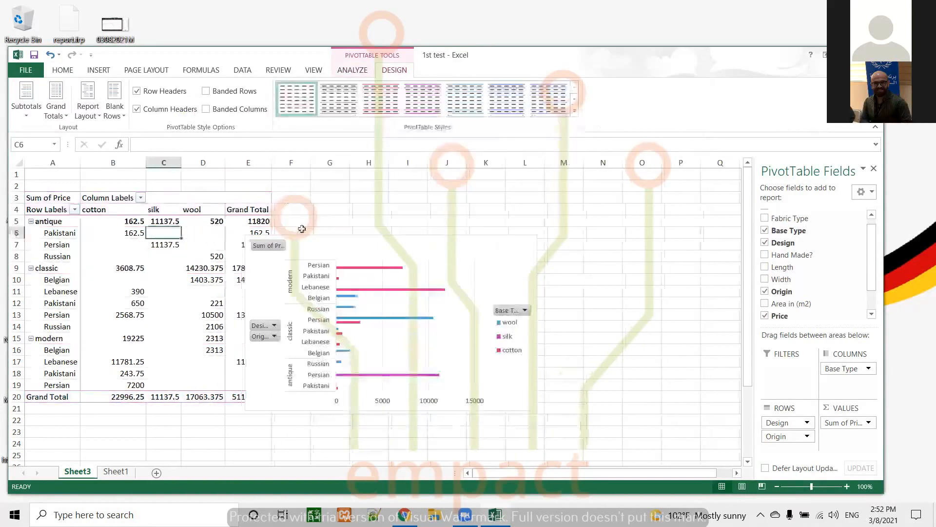
Step: Move the PivotChart beside the table and apply the first outlined shape style to it
drag(432, 251, 510, 225)
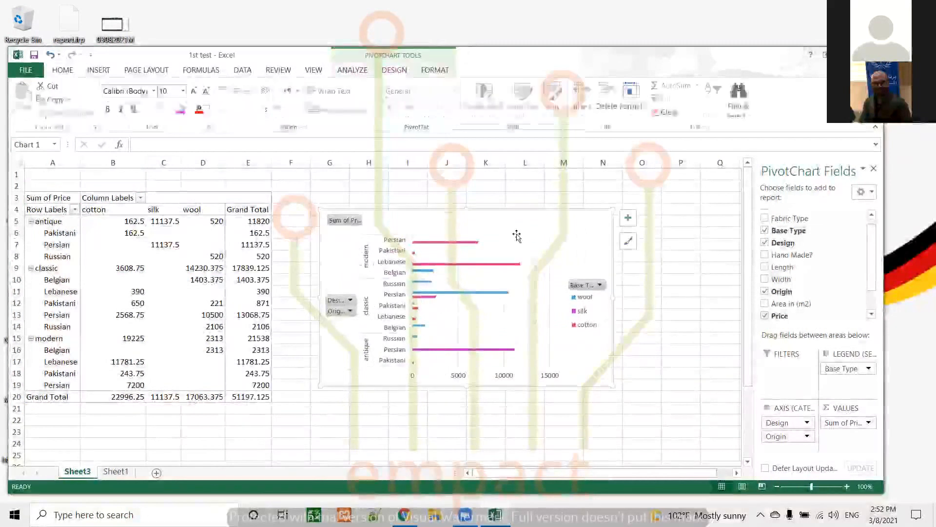
click(436, 71)
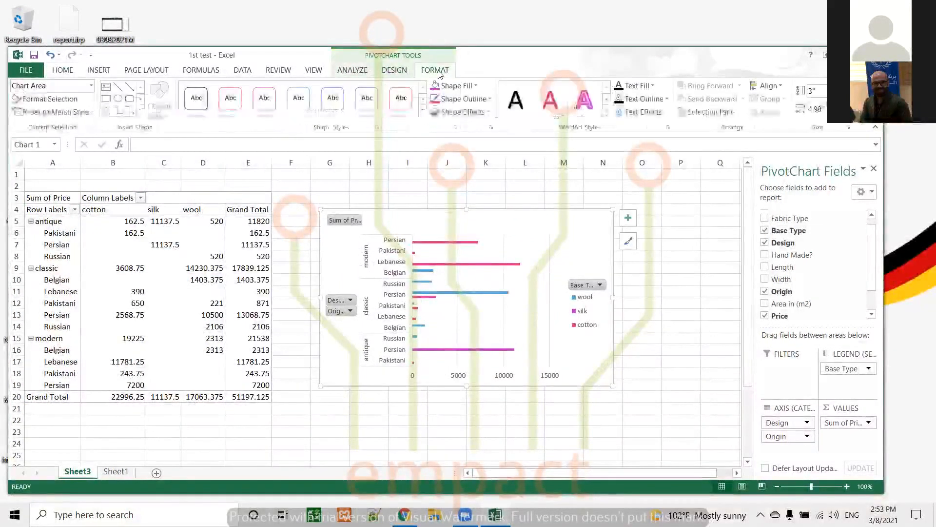
click(423, 113)
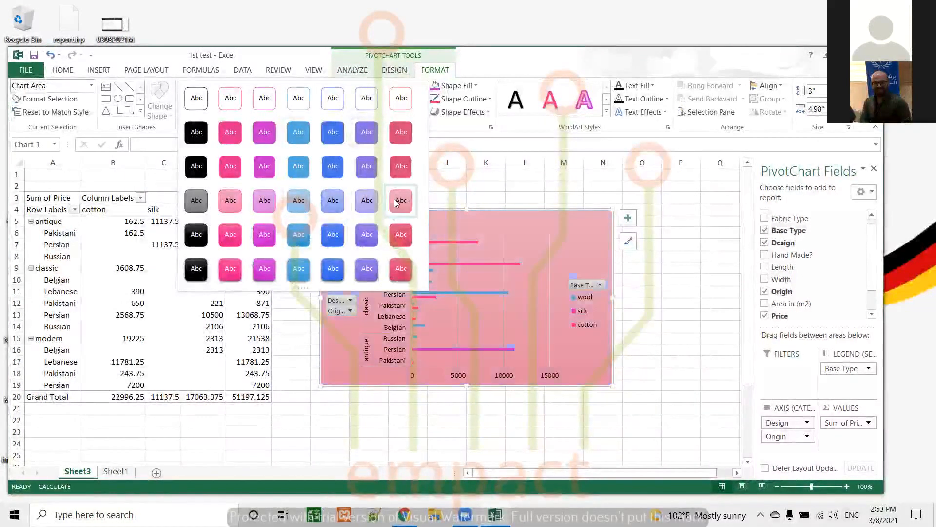
click(196, 98)
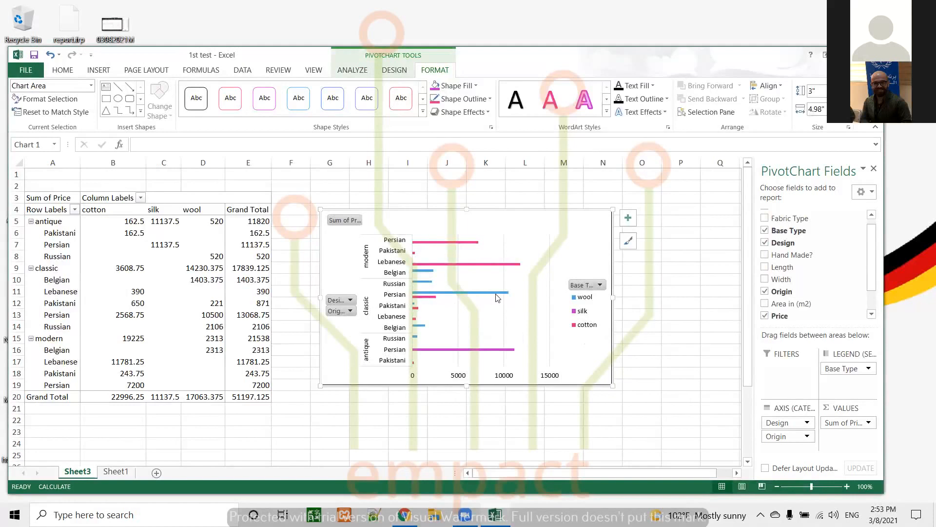
Step: Insert a Design slicer for the PivotTable and place it to the right of the chart
click(352, 70)
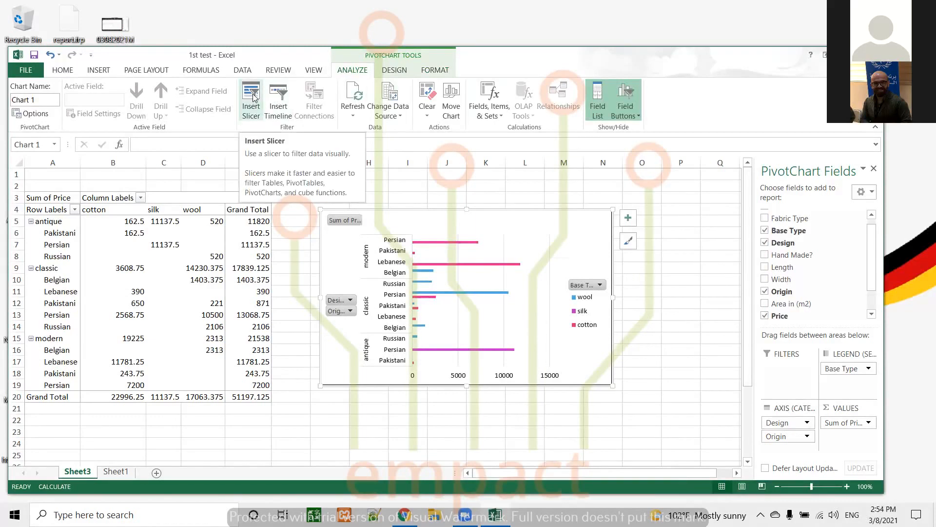
click(239, 222)
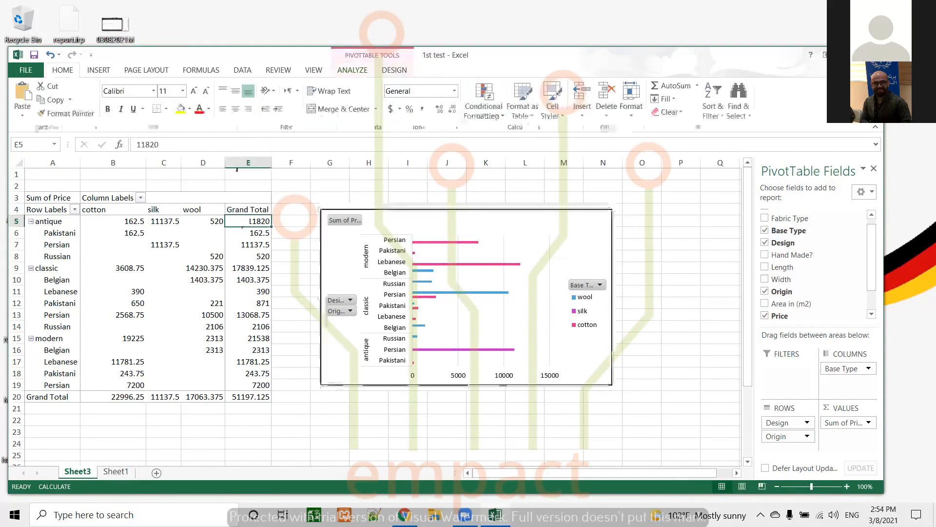
click(352, 70)
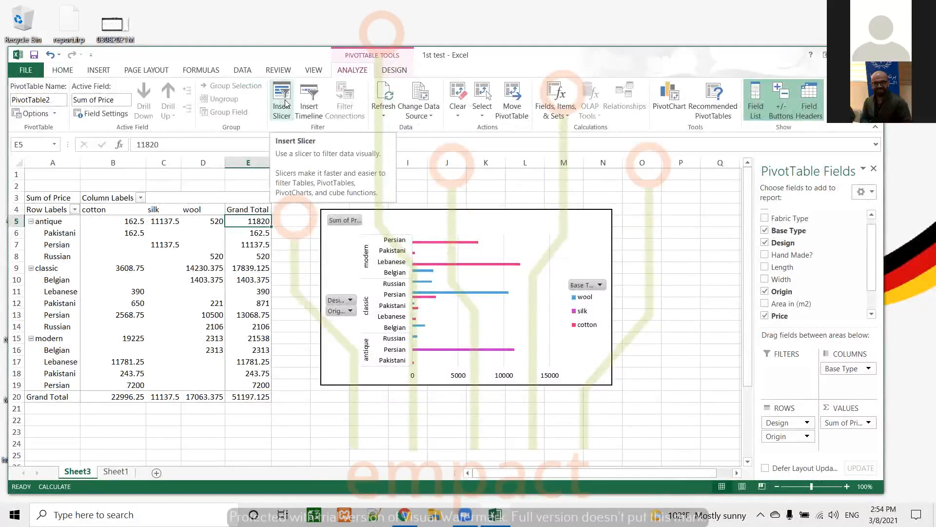
click(285, 103)
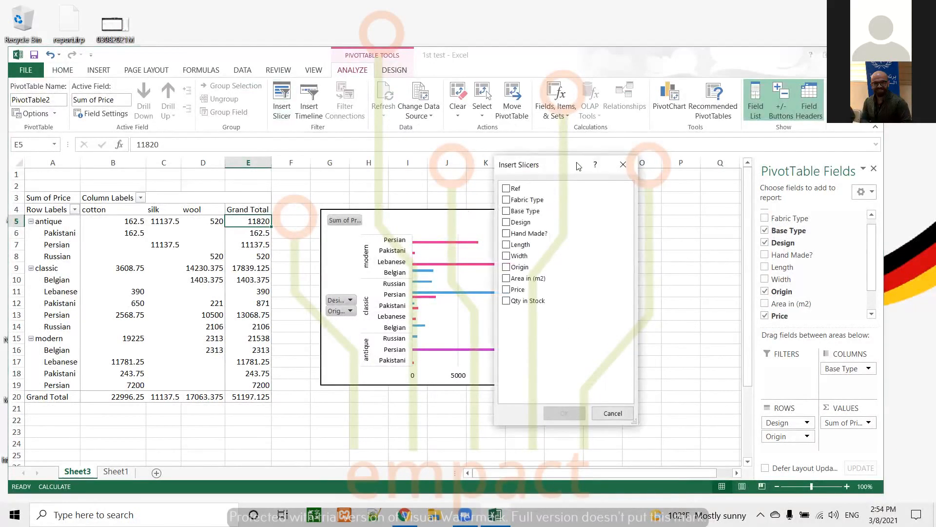
drag(556, 165, 736, 132)
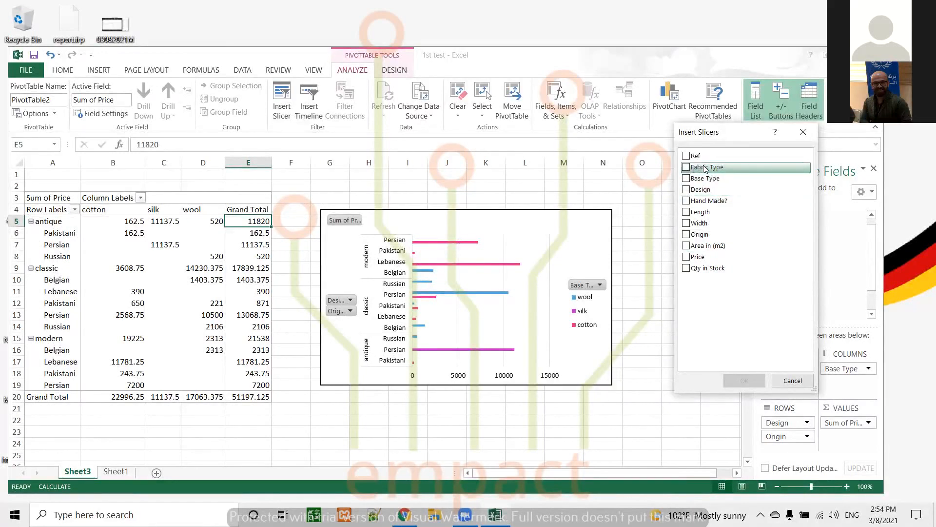
click(686, 190)
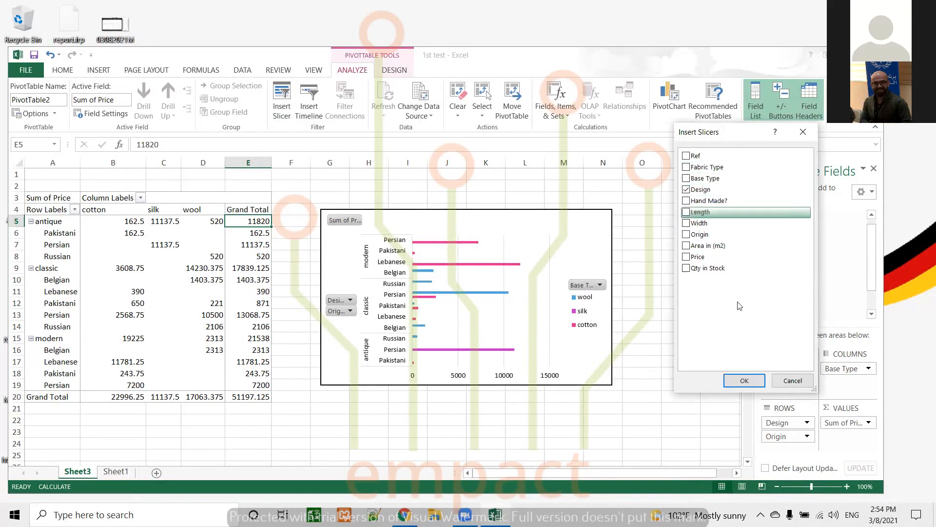
click(742, 380)
drag(421, 237, 721, 201)
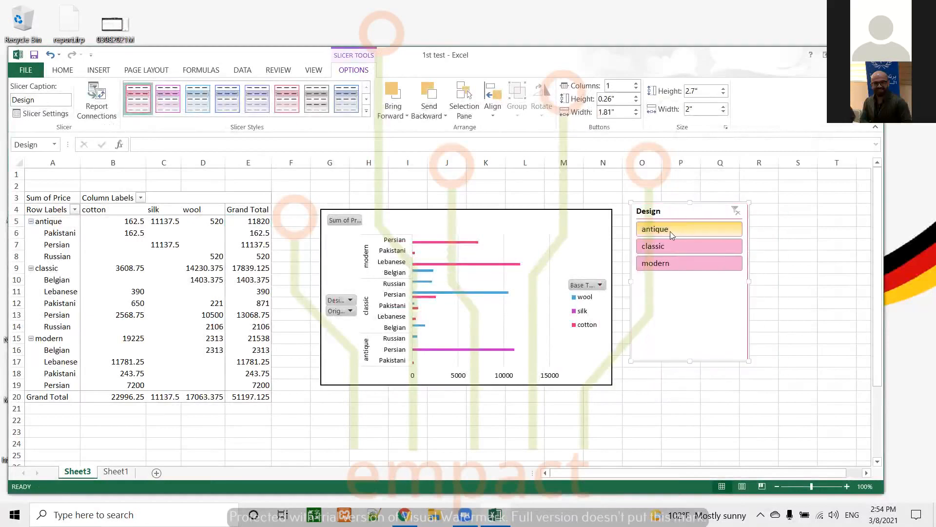
Step: Filter the PivotTable and chart by each Design in turn using the slicer: antique, classic, modern
click(668, 230)
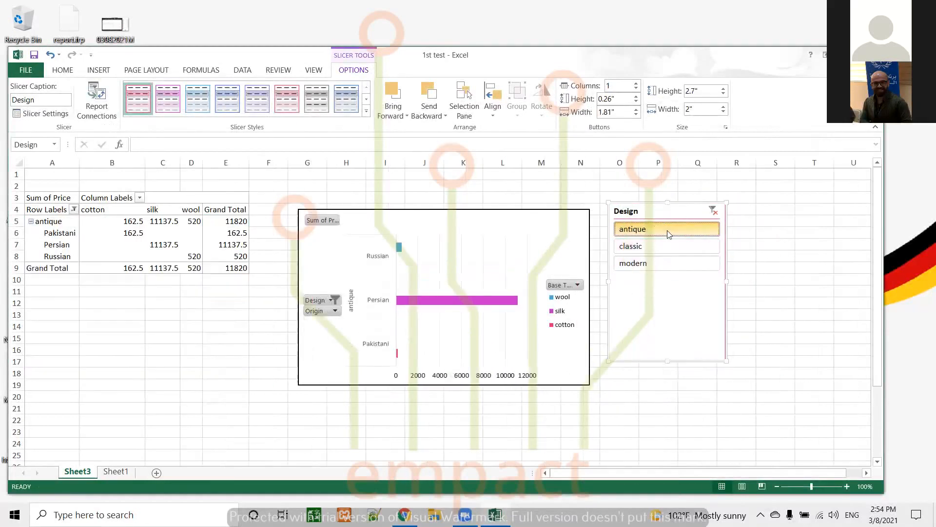
click(634, 248)
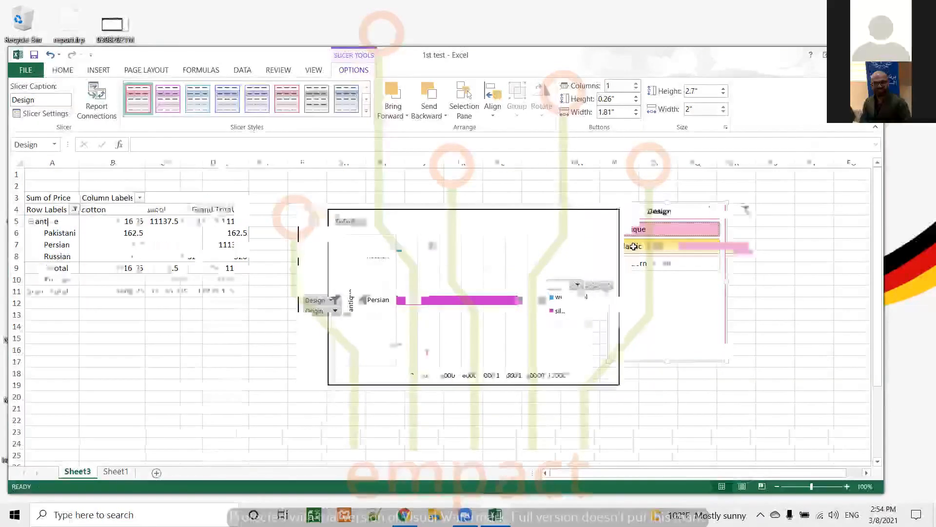
click(680, 265)
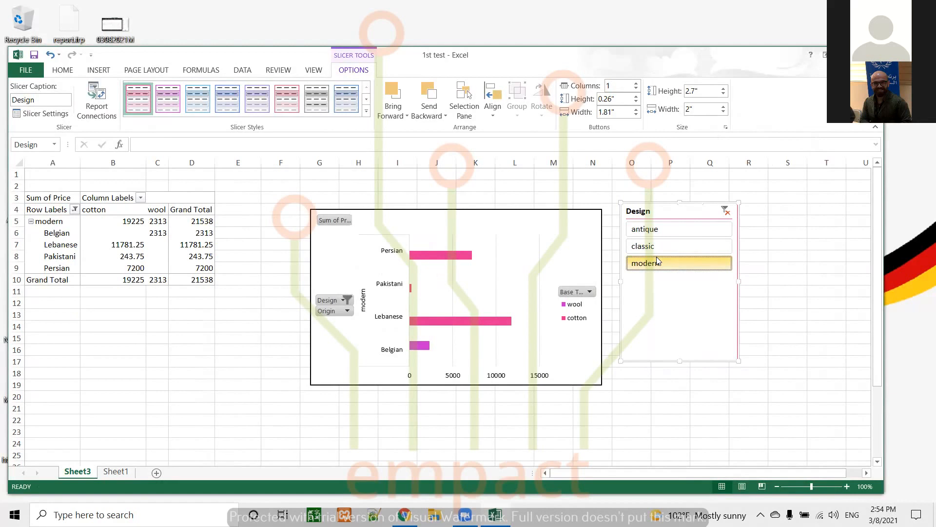
Step: Insert an Origin slicer for the PivotTable and place it to the right of the Design slicer
click(163, 242)
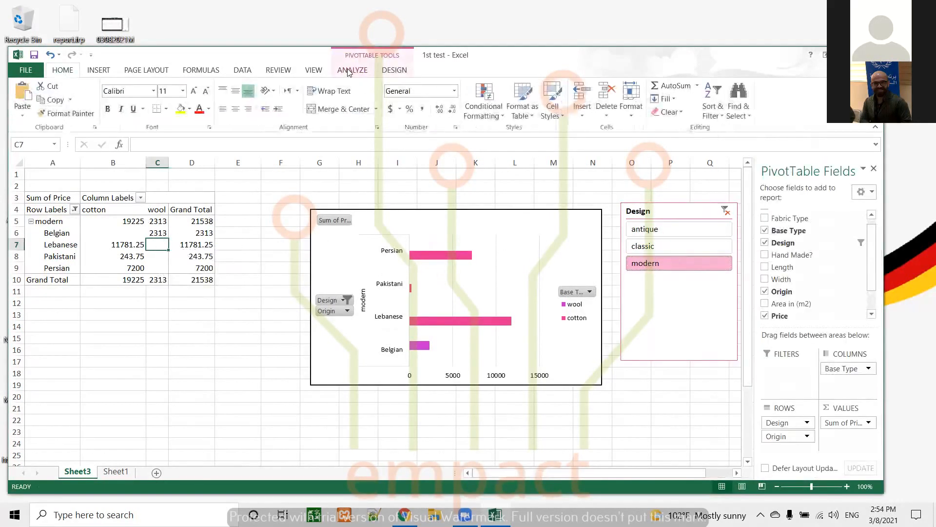
click(349, 71)
click(282, 100)
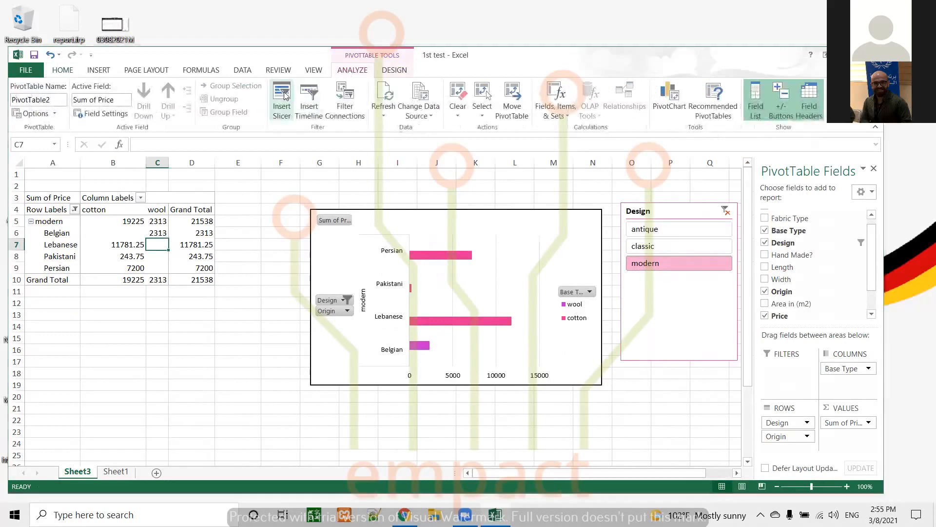
click(691, 234)
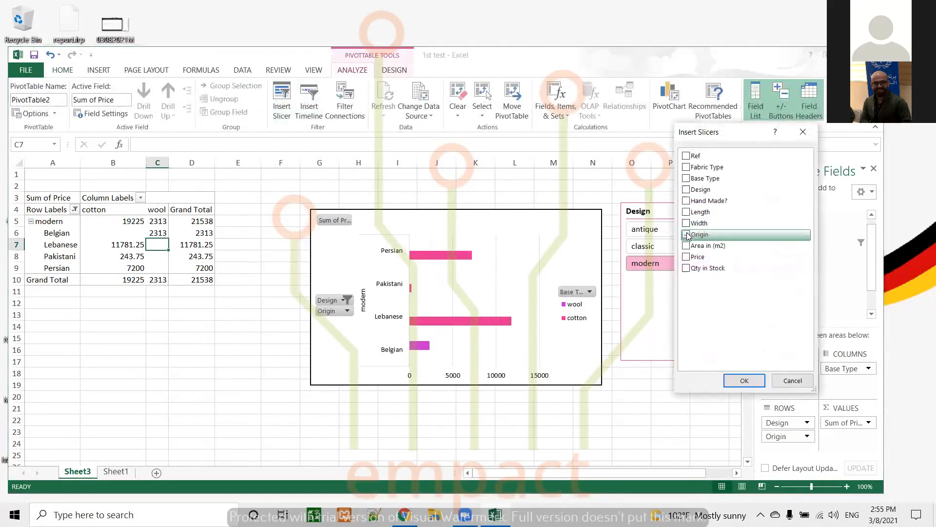
click(744, 381)
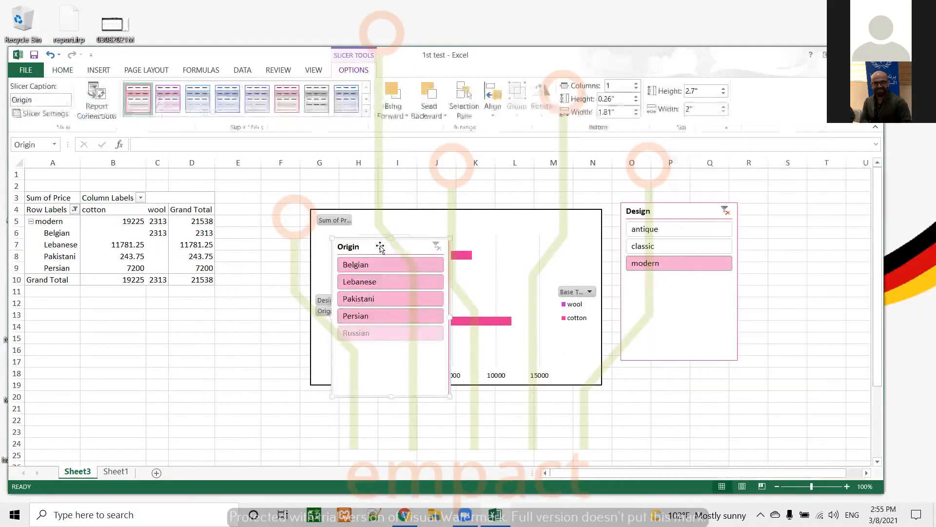
drag(670, 384, 806, 211)
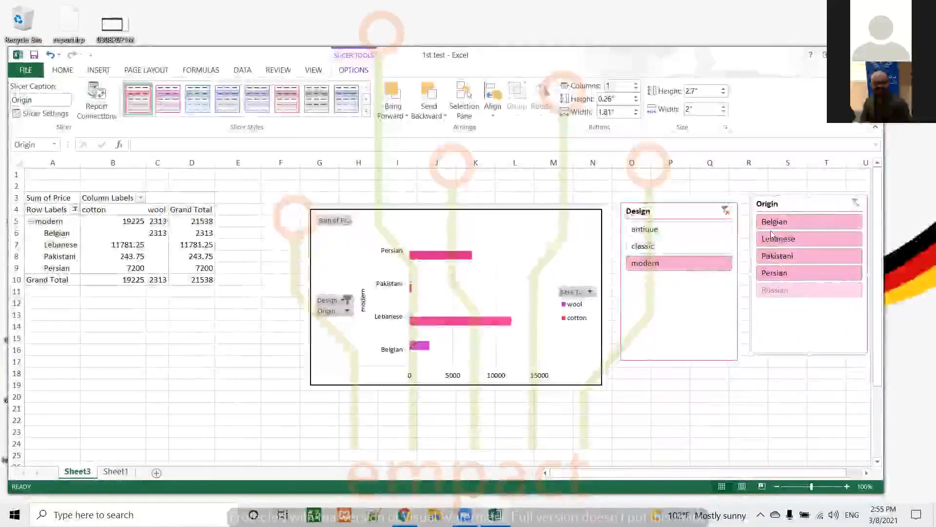
Step: Try combinations of Design and Origin slicer selections to filter the PivotTable and chart
click(655, 231)
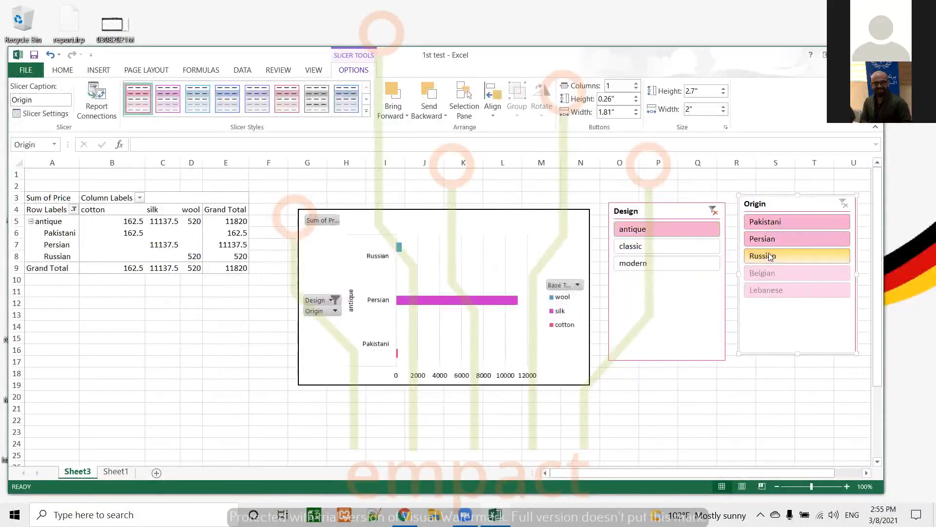
click(770, 256)
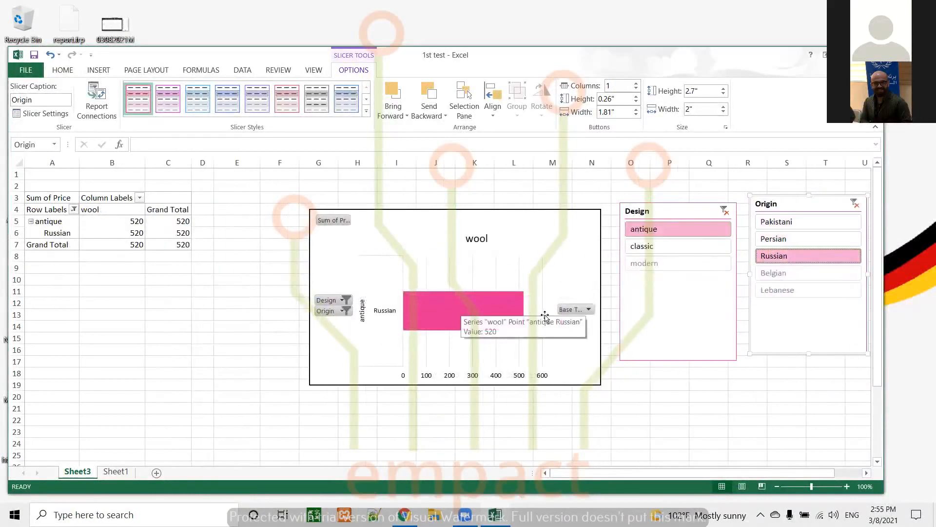
mouse_move(436, 324)
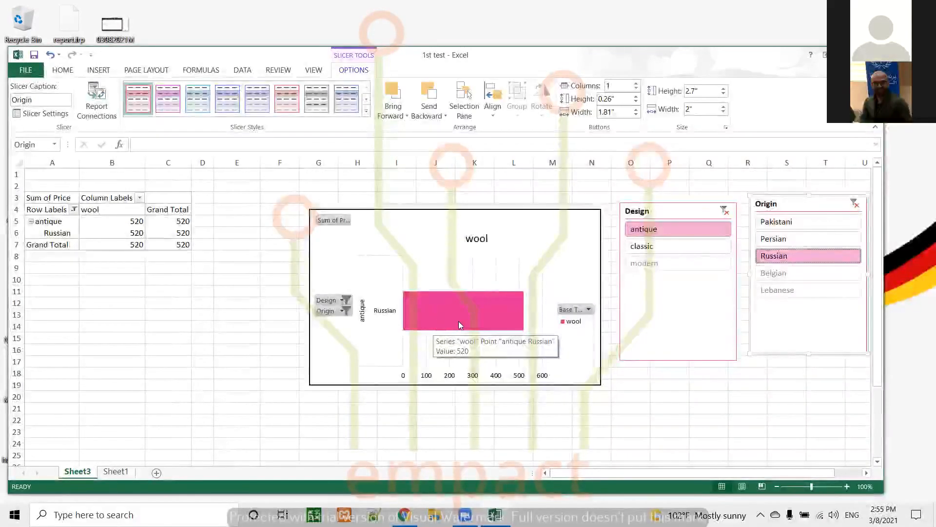
click(776, 239)
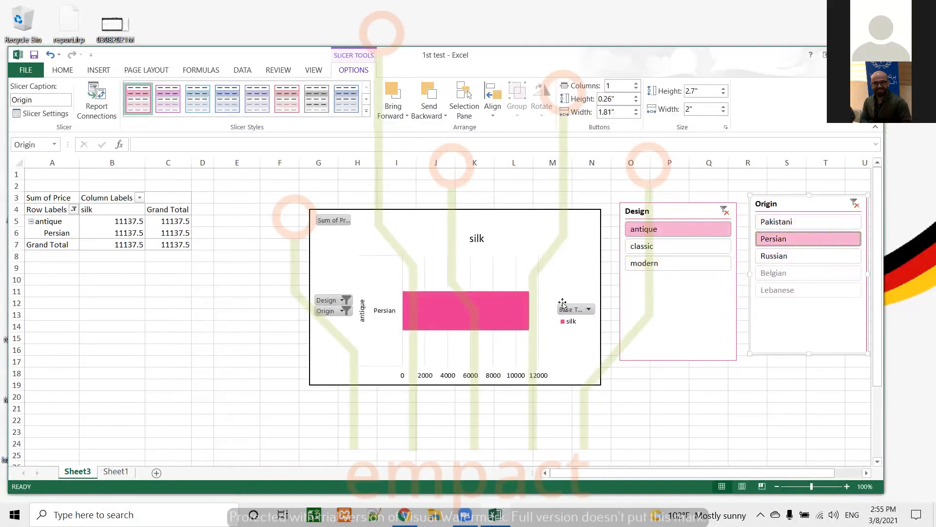
click(647, 246)
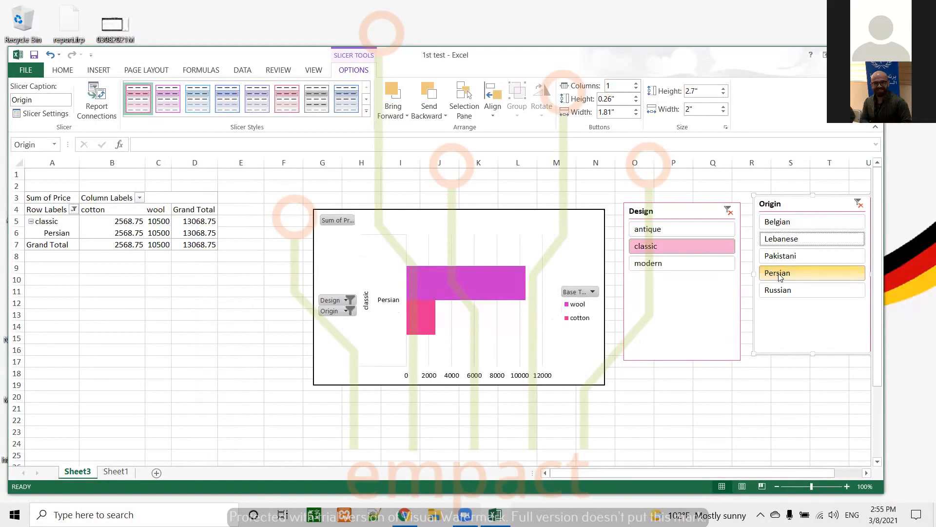
click(780, 222)
click(795, 240)
click(797, 257)
click(781, 273)
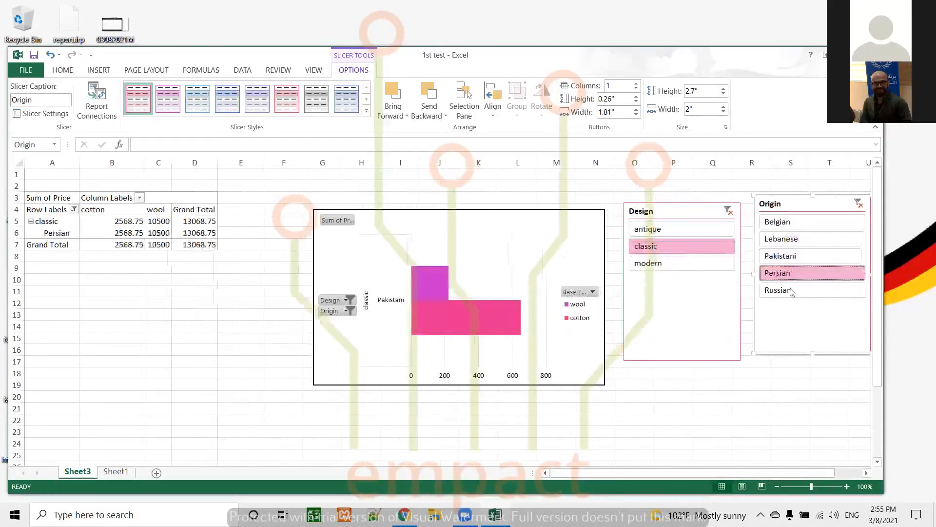
click(767, 289)
click(702, 229)
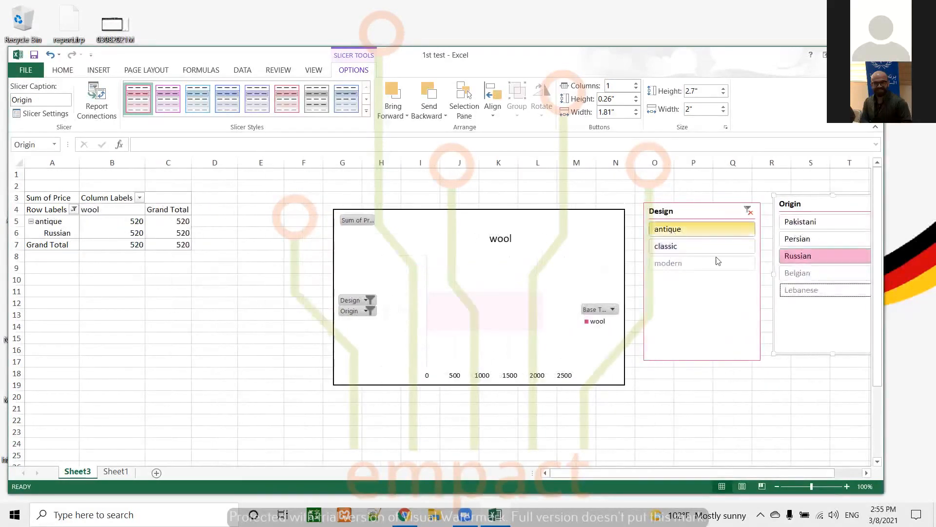
click(669, 264)
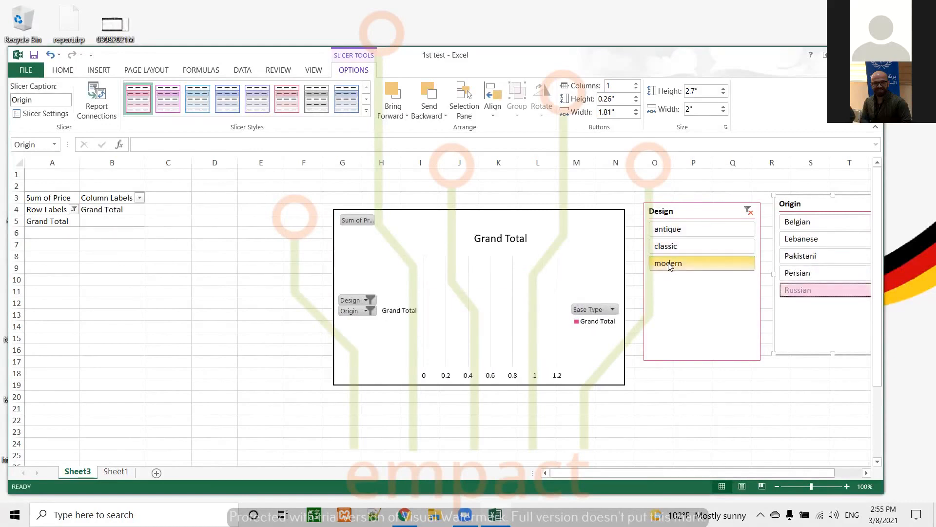
Step: Clear the filters on both the Design and Origin slicers
click(748, 211)
drag(806, 204, 696, 210)
click(853, 207)
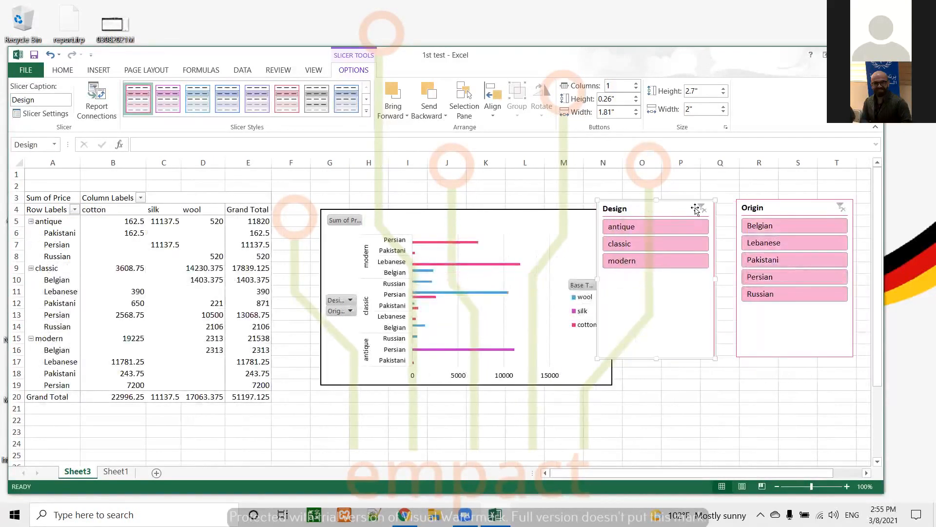
Step: Remove the Design and Origin slicers from the sheet
right_click(663, 211)
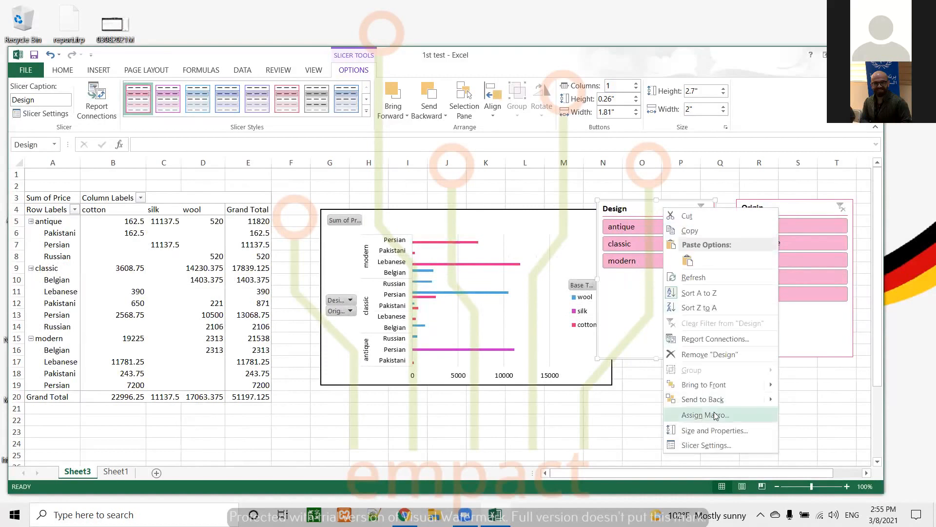
click(710, 354)
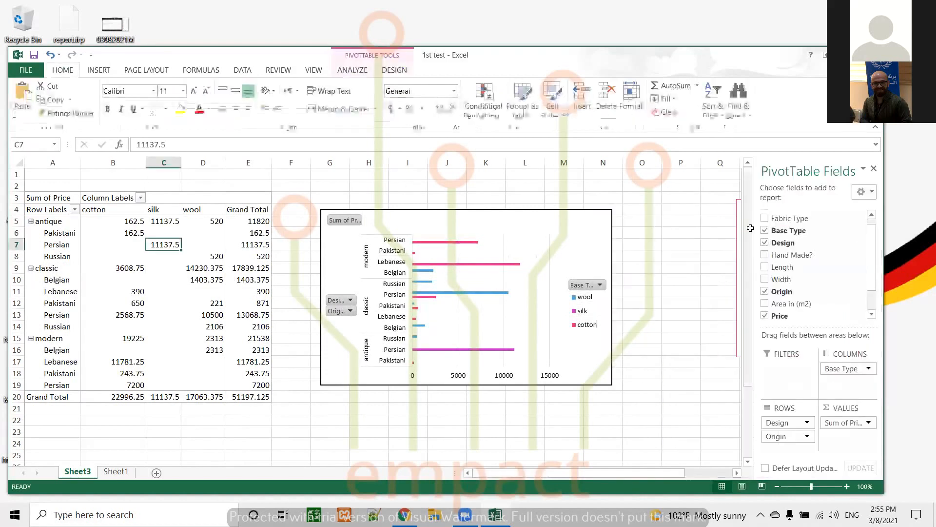
click(738, 226)
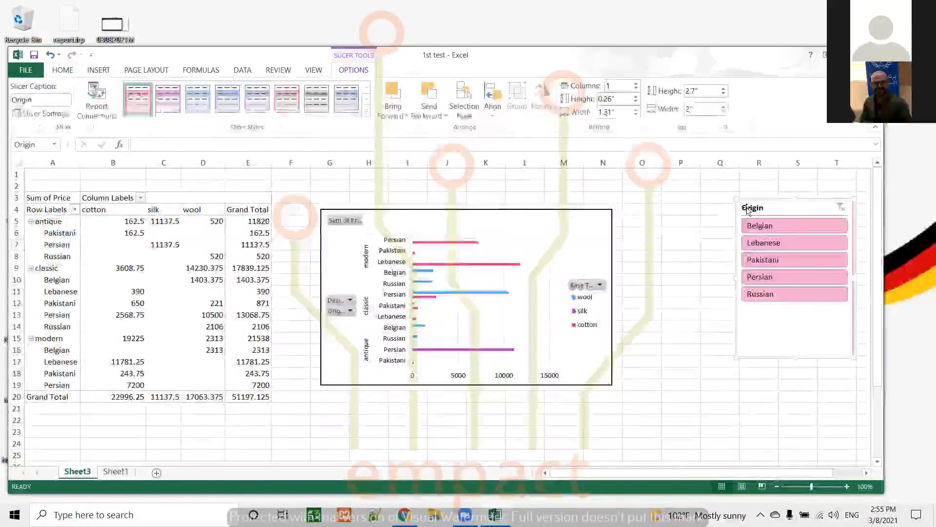
drag(775, 203, 633, 213)
right_click(639, 217)
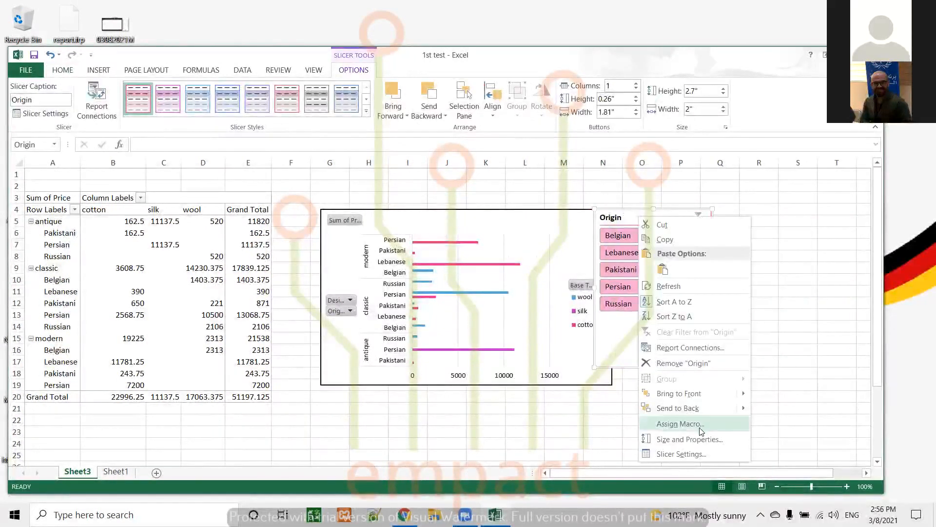
click(698, 363)
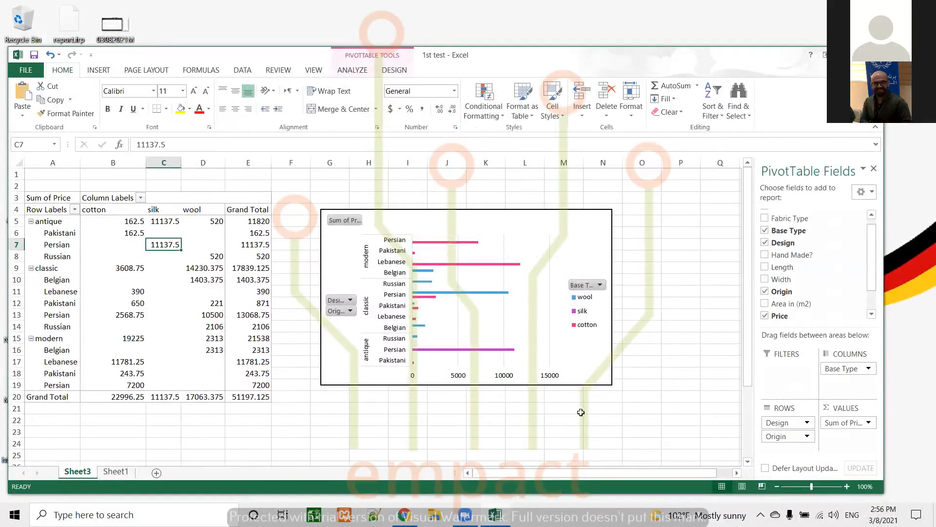
Step: Nudge the PivotChart slightly and filter its Design field to exclude modern rugs
drag(466, 217, 482, 210)
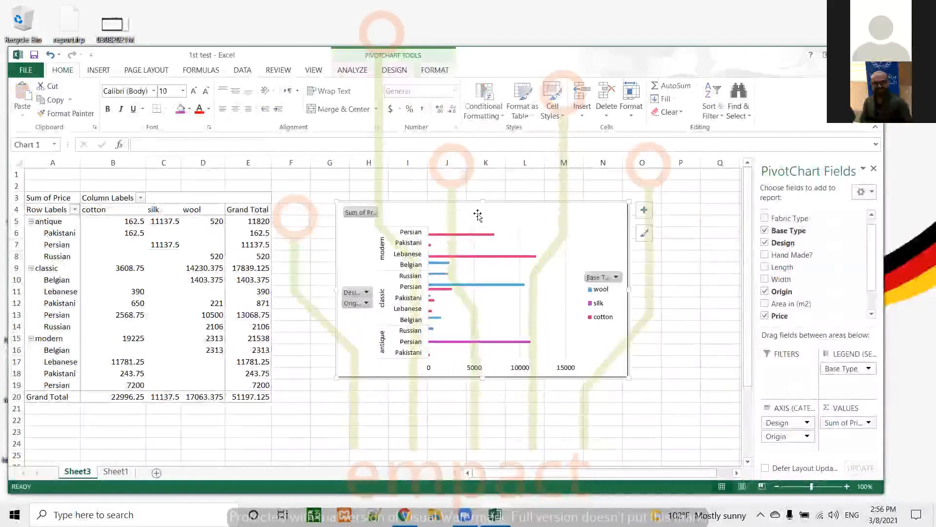
click(356, 69)
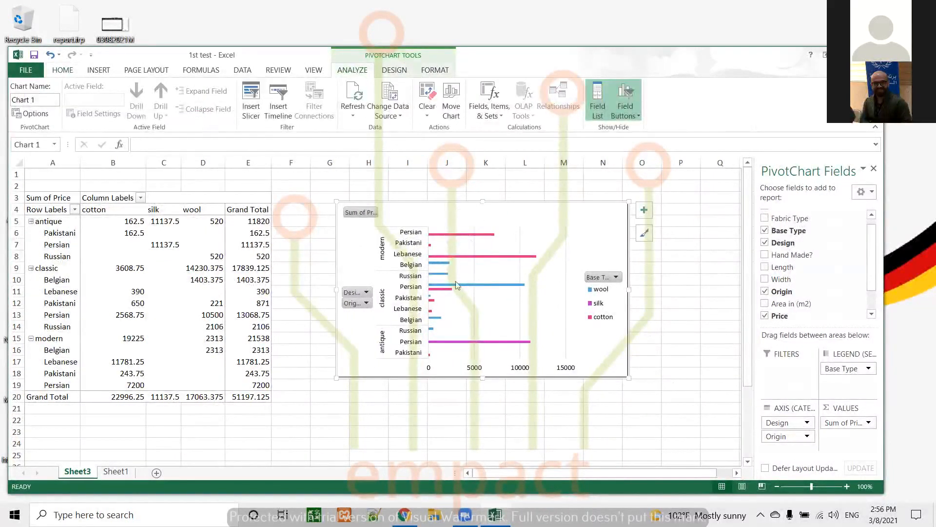
click(367, 292)
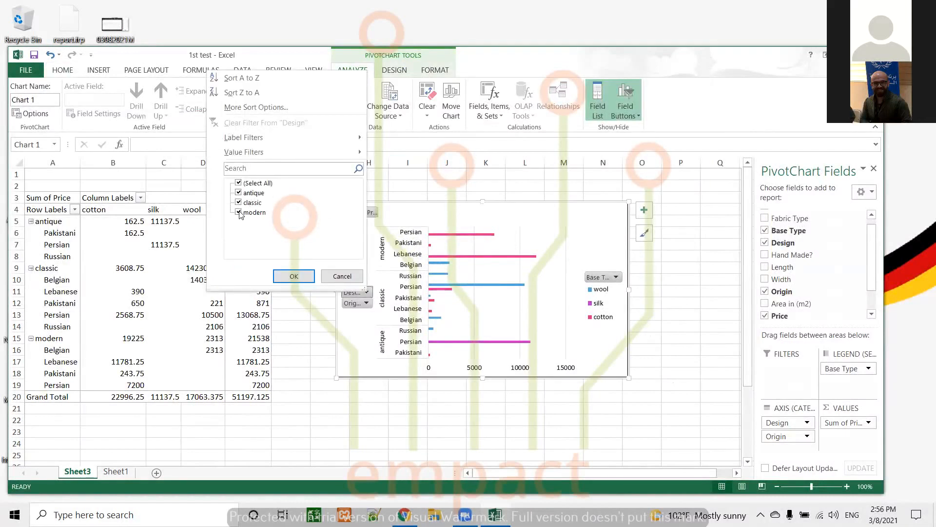
click(239, 213)
click(293, 276)
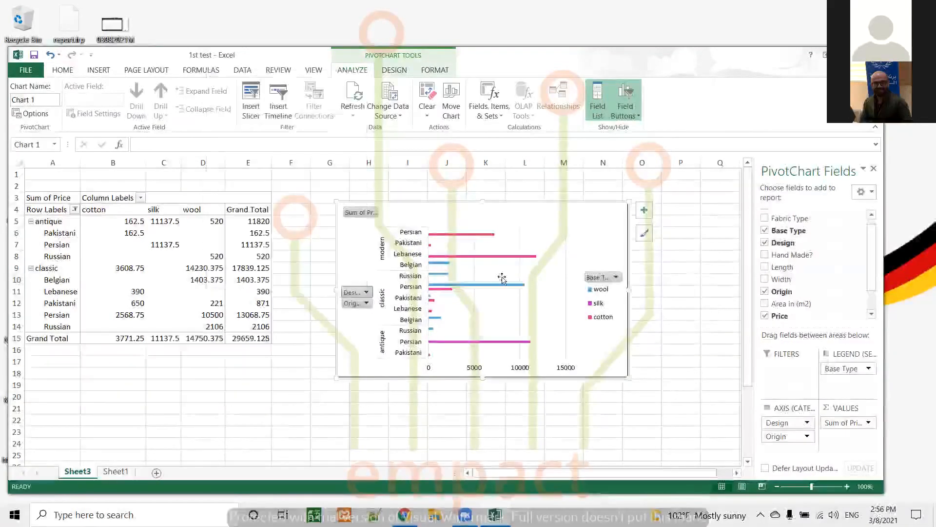
click(616, 277)
click(496, 400)
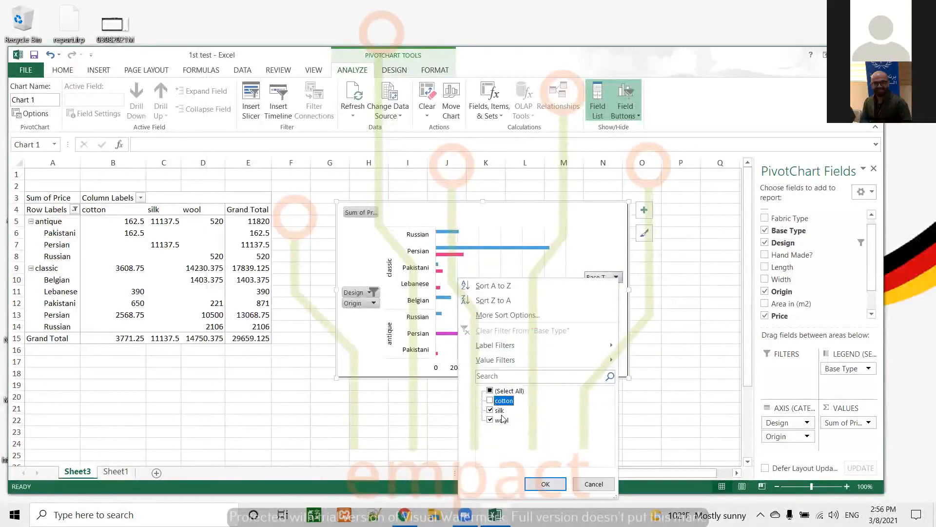
click(547, 483)
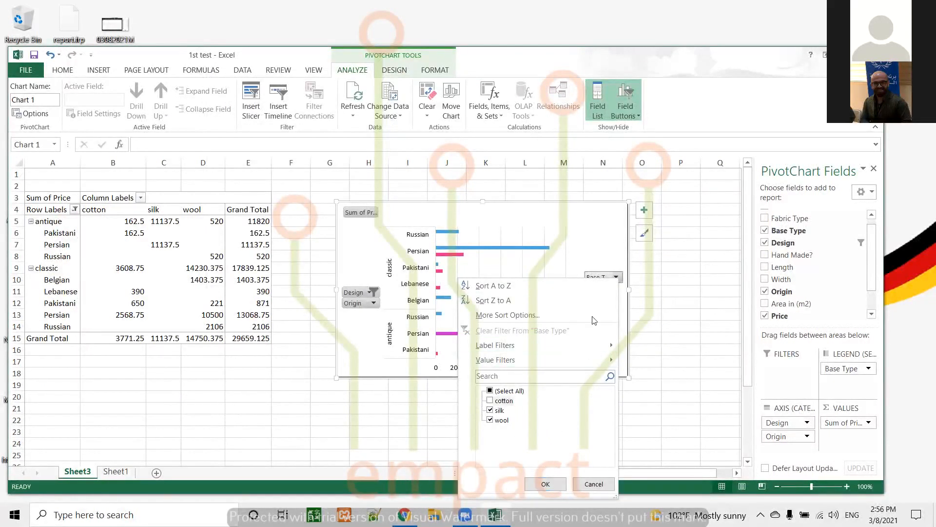
click(504, 400)
click(546, 483)
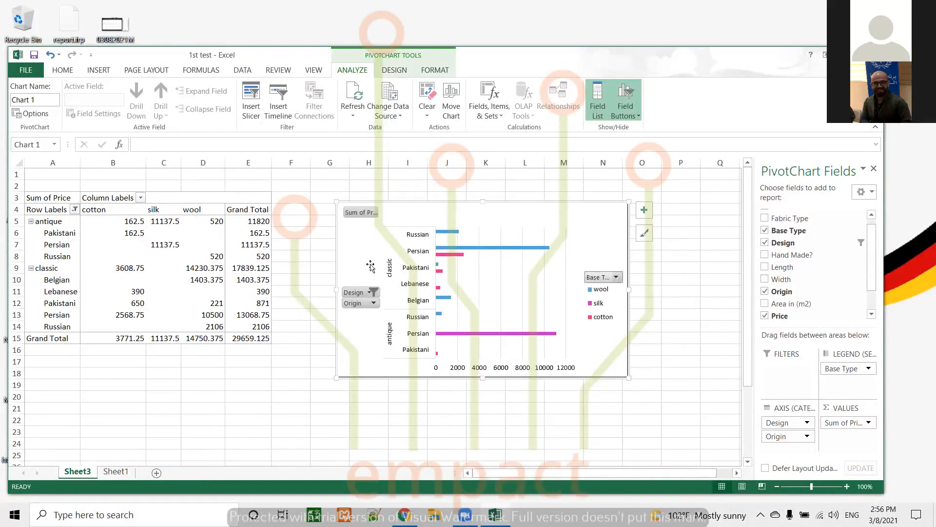
Step: Filter the chart's Origin field to show only Pakistani rugs
click(374, 304)
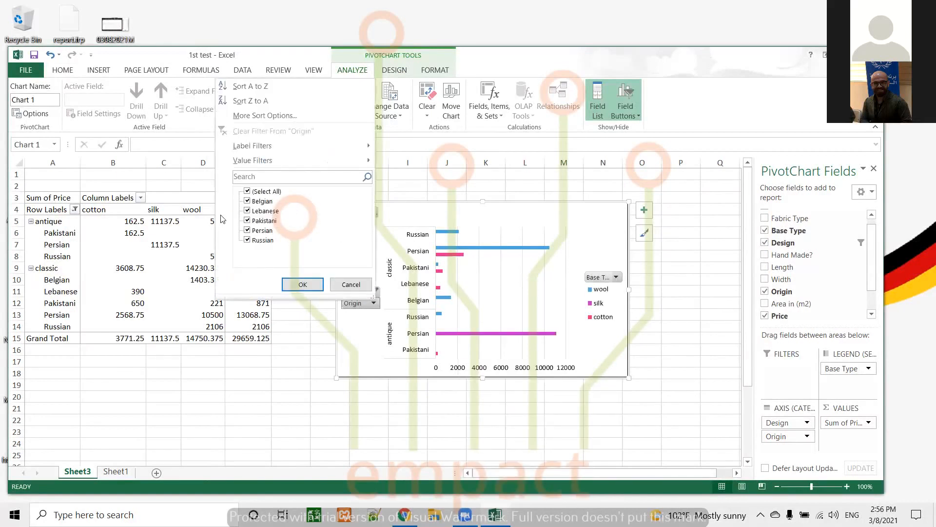
click(247, 191)
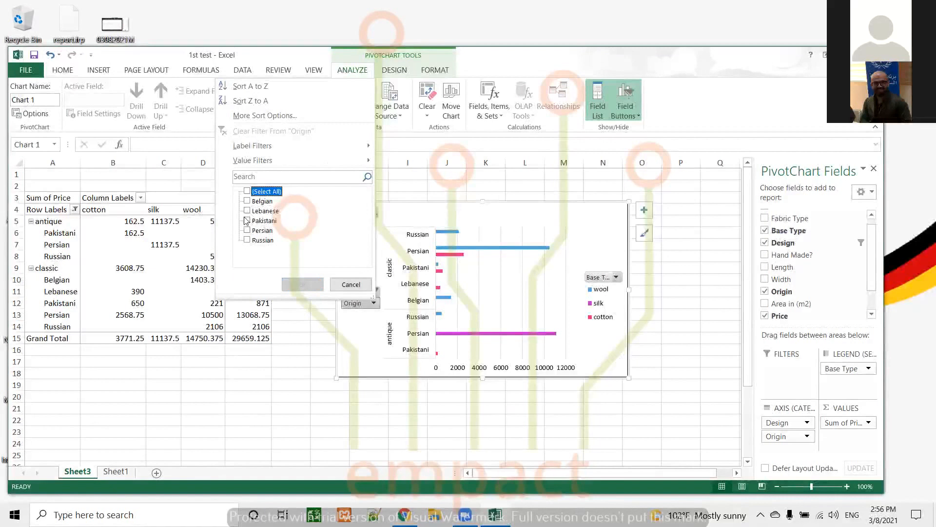
click(302, 284)
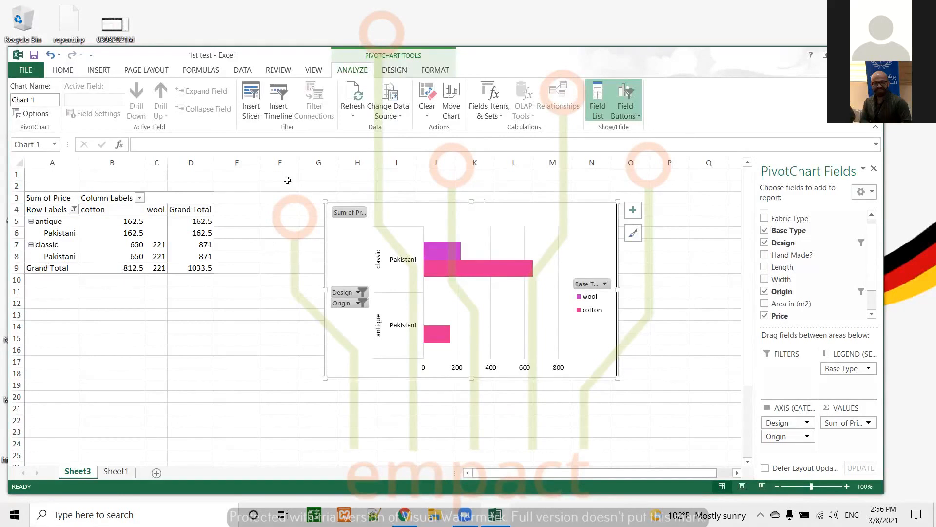
Step: Clear the Design and Origin filters on the PivotChart so all designs and origins show again
click(361, 292)
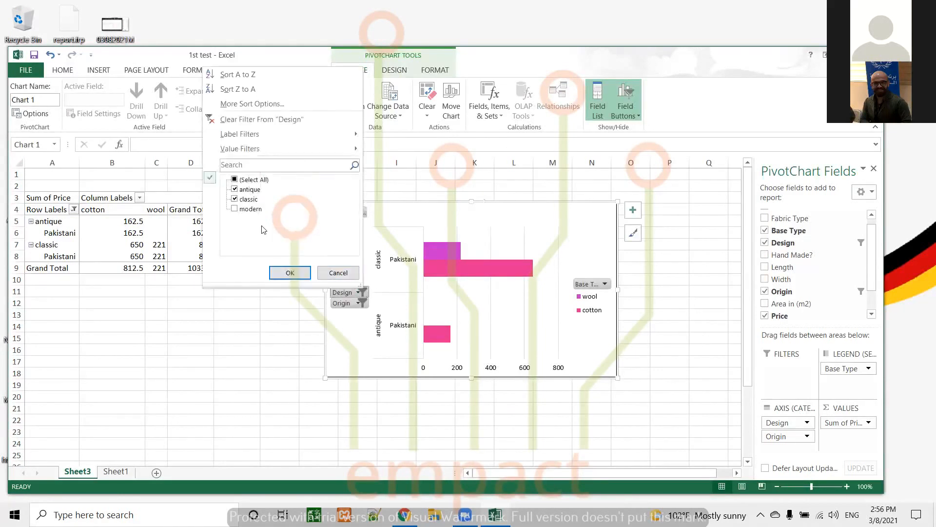
click(236, 180)
click(290, 272)
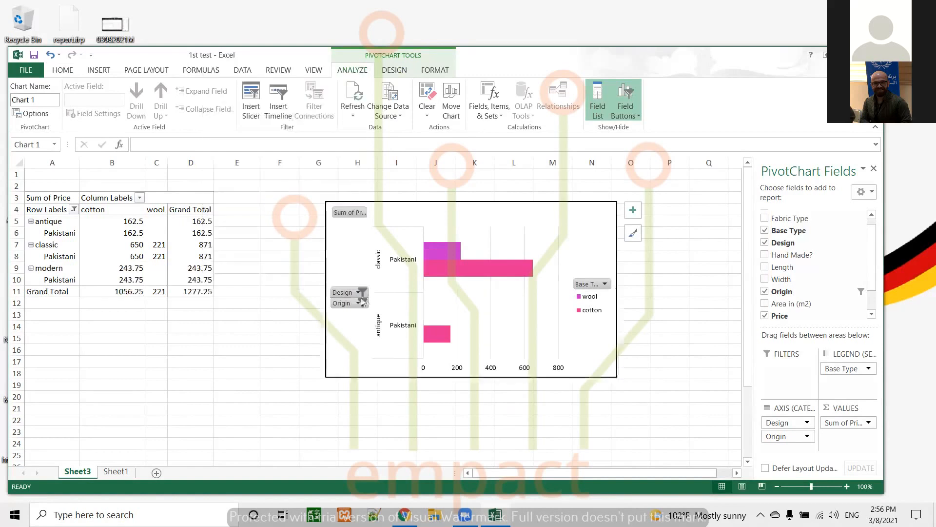
click(361, 303)
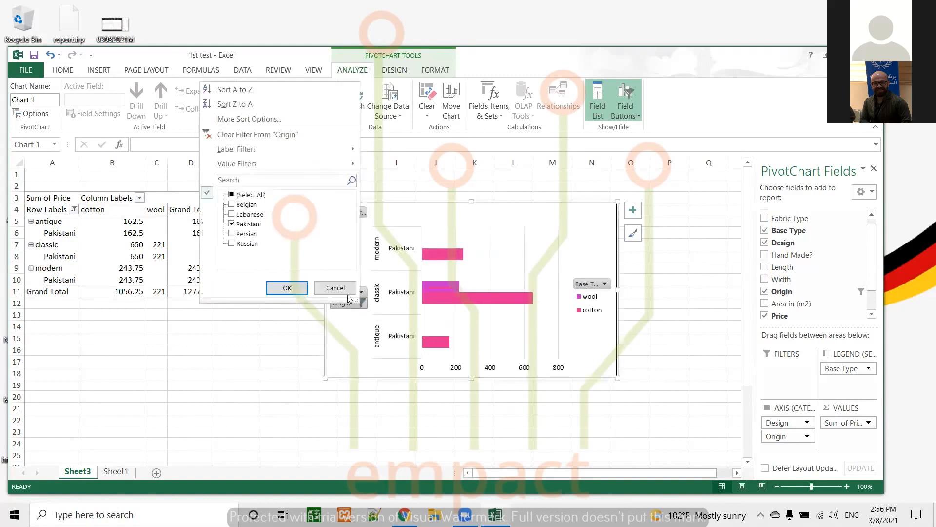
click(244, 139)
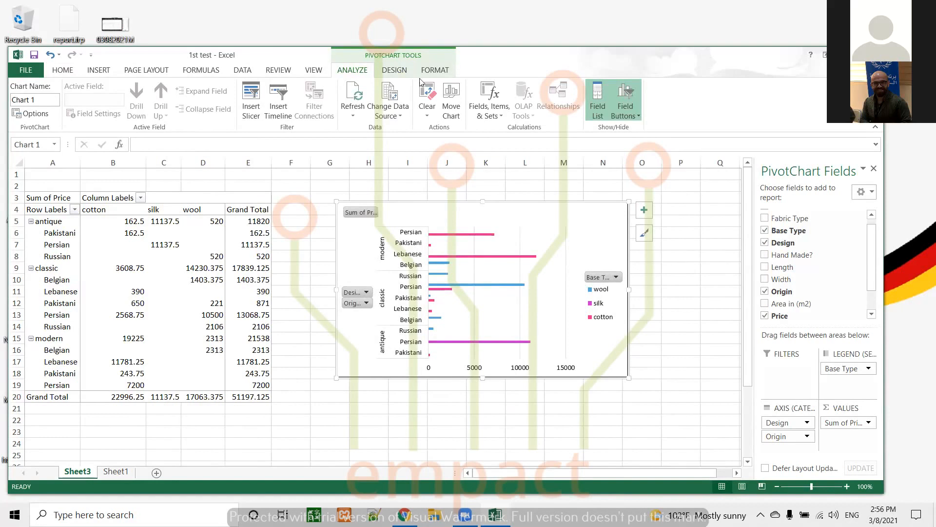
Step: Examine the PivotTable's Subtotals, Grand Totals and Report Layout options without changing them
click(395, 70)
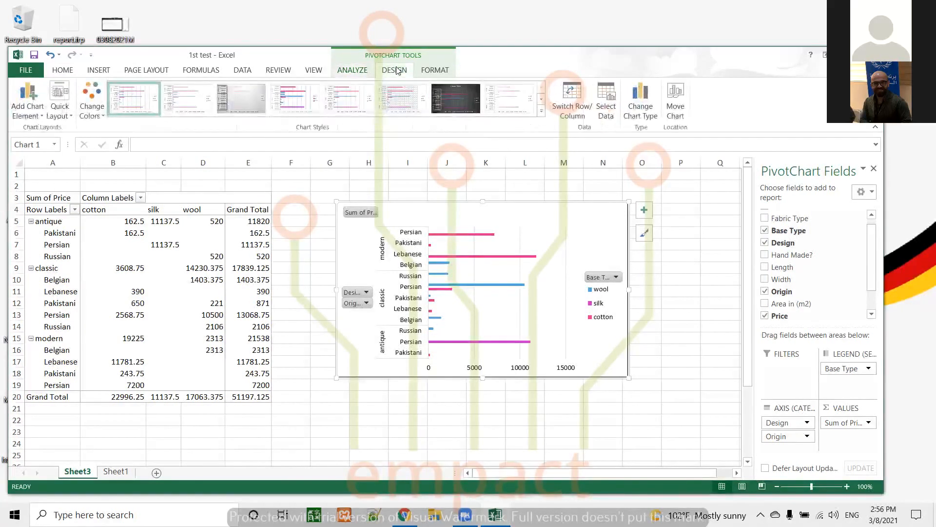
key(Escape)
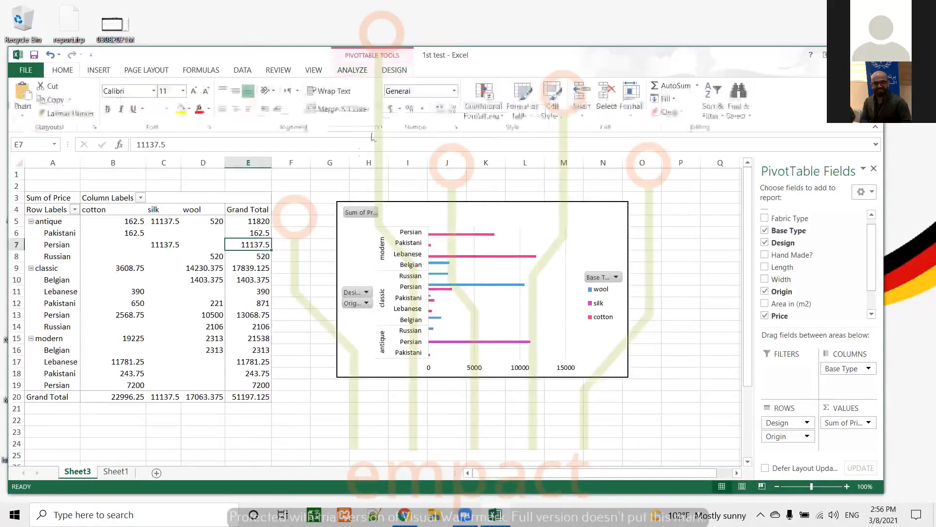
click(361, 71)
click(400, 70)
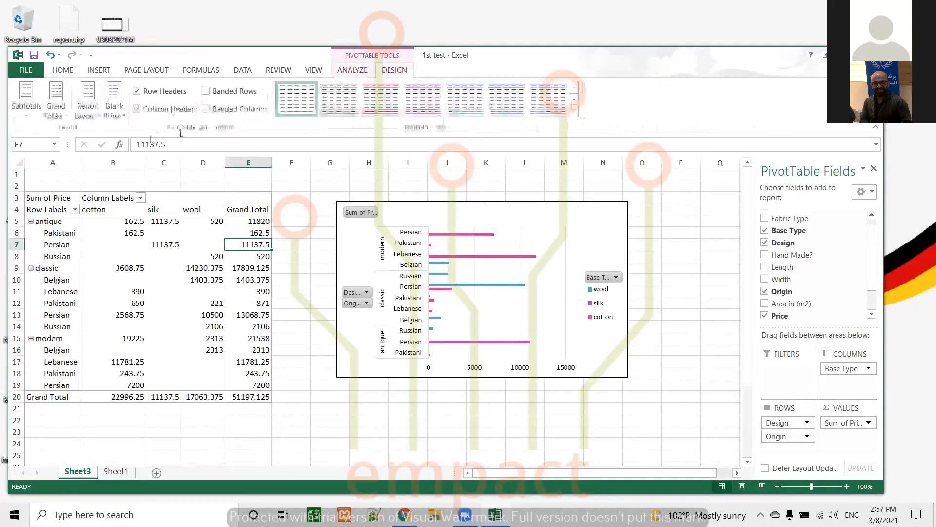
click(28, 116)
click(28, 115)
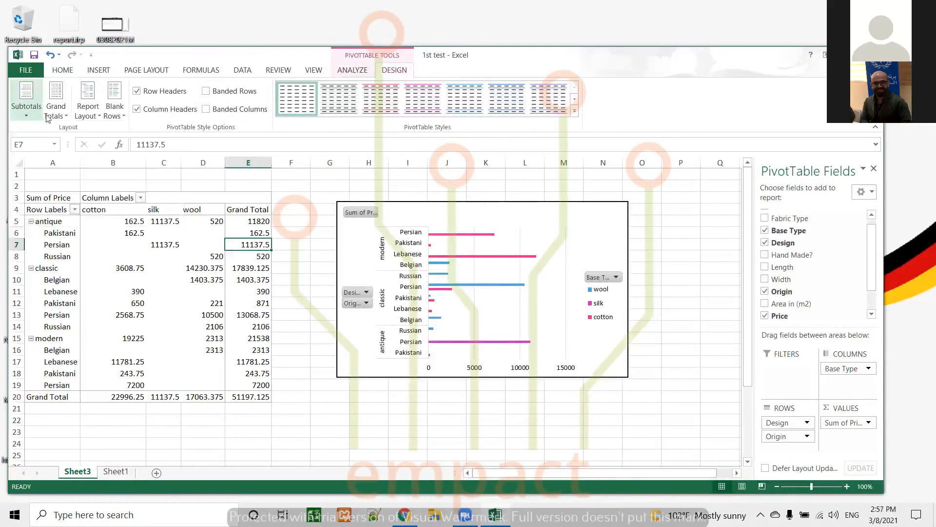
click(60, 115)
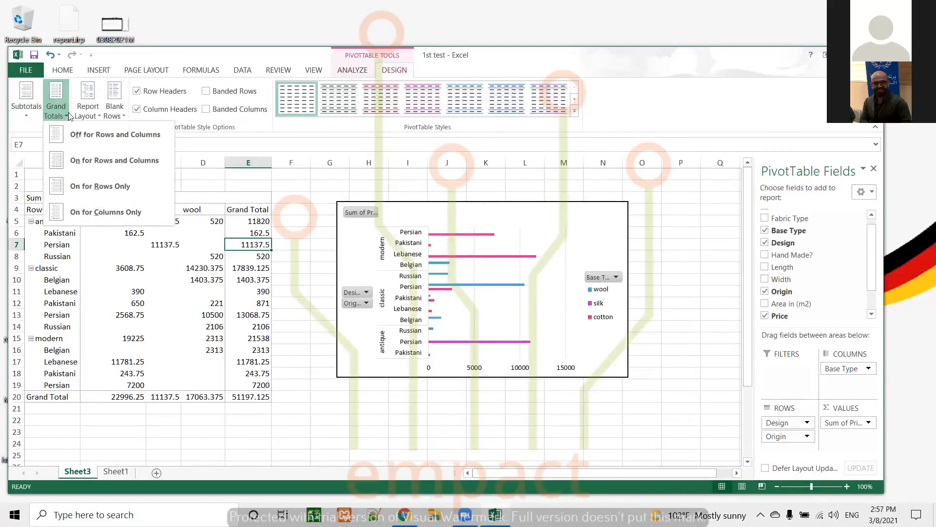
click(65, 114)
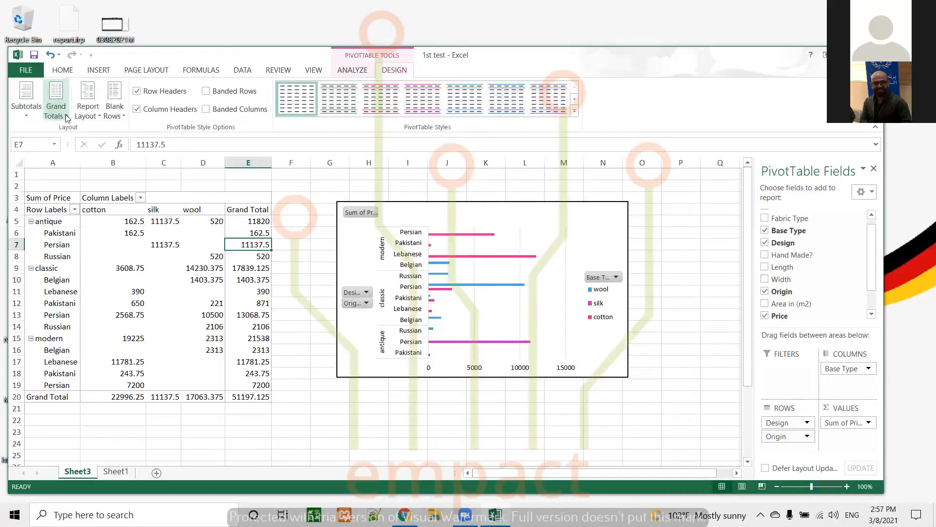
click(95, 117)
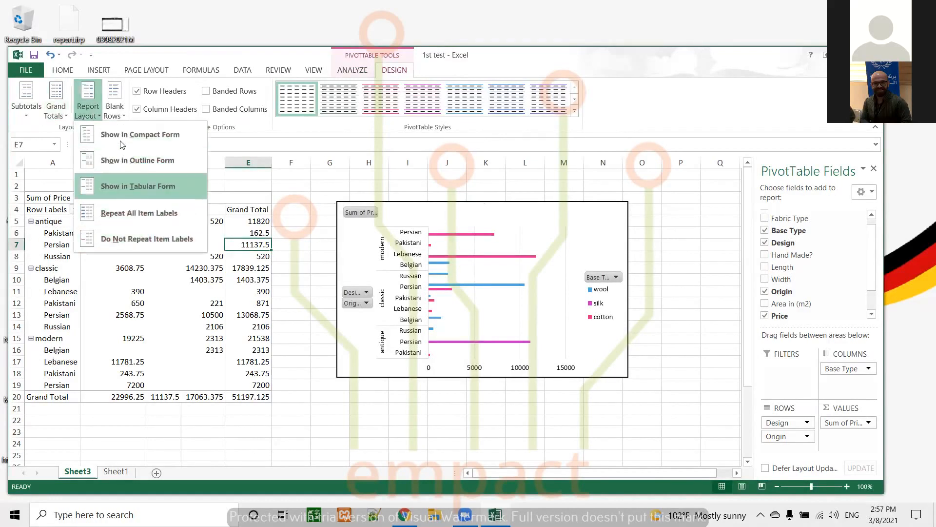
click(99, 113)
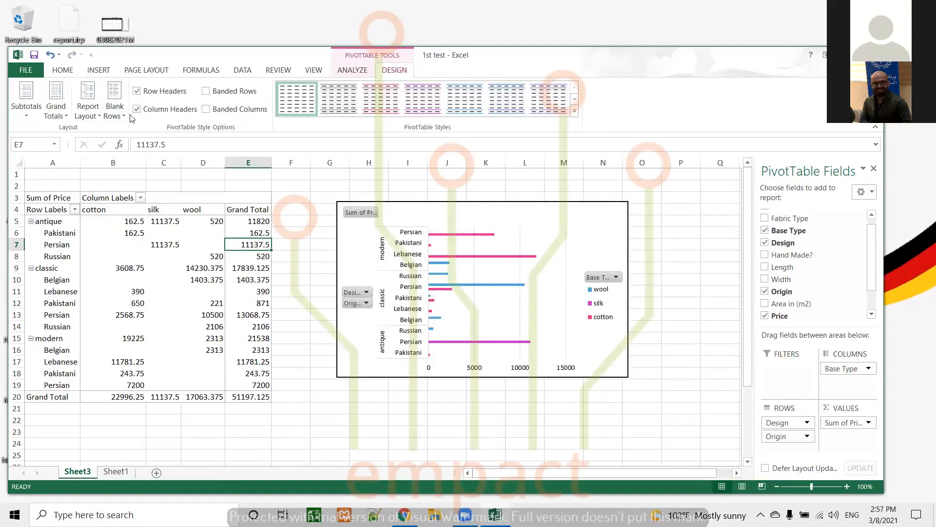
Step: Keep row and column headers on and apply a medium blue PivotTable style to the table
click(138, 92)
click(137, 110)
click(137, 109)
click(576, 112)
click(422, 301)
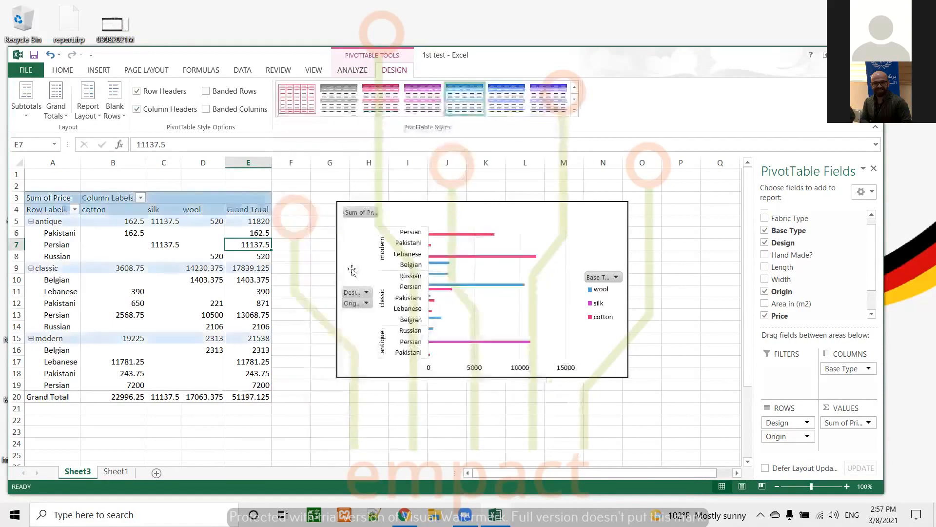
click(214, 312)
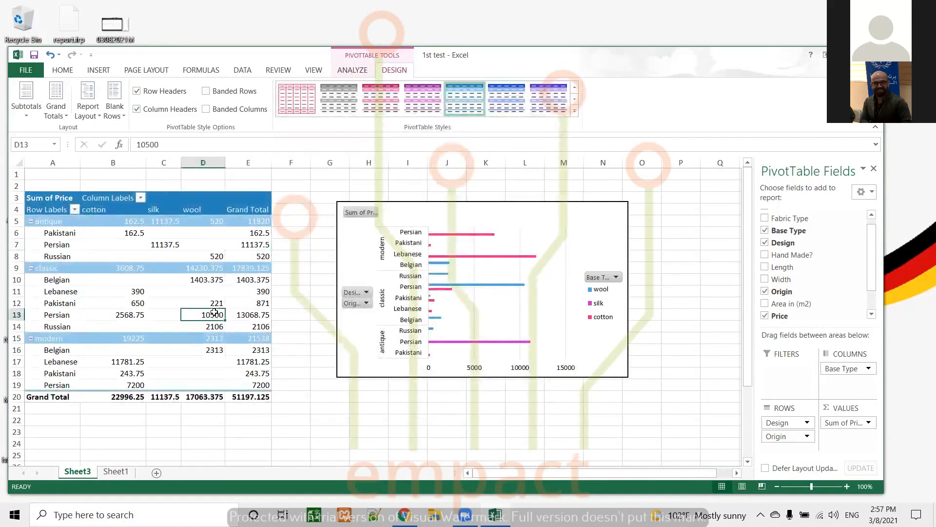
Step: Select the whole PivotTable and add all borders to it
click(35, 197)
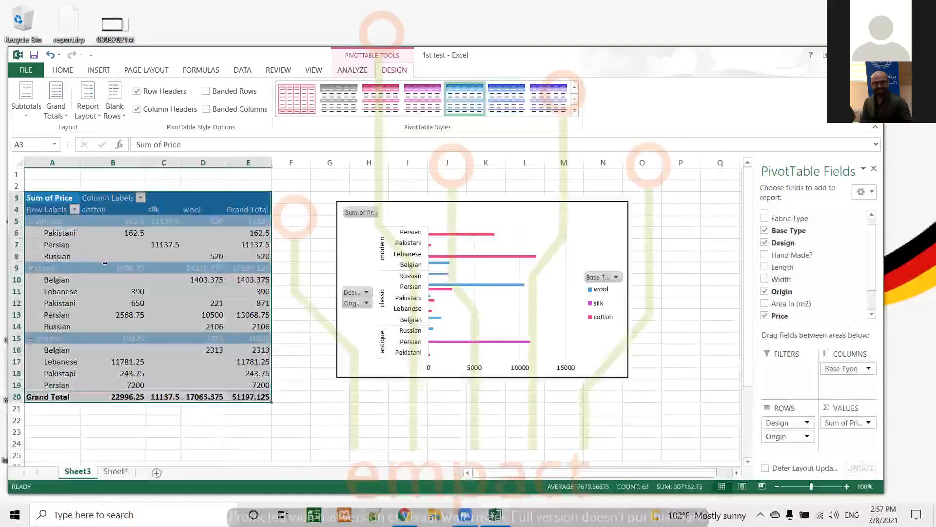
click(62, 71)
click(166, 108)
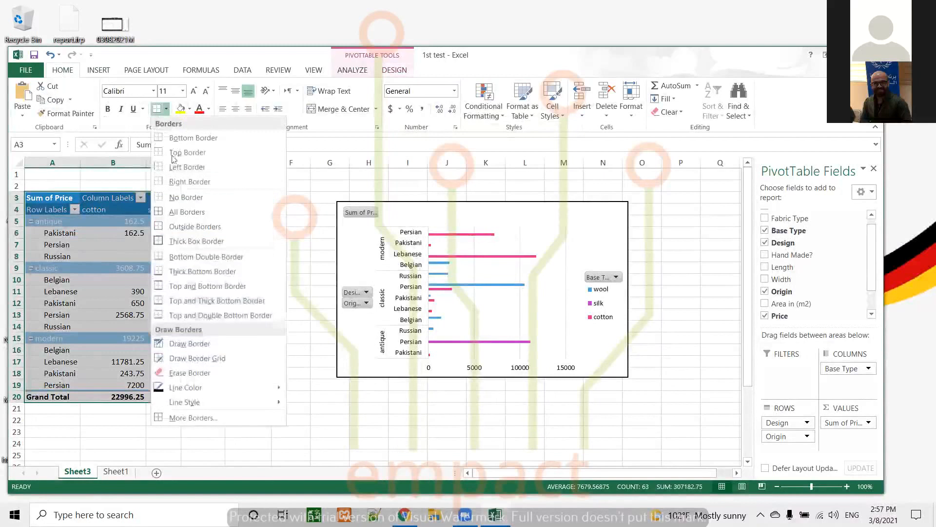
click(190, 212)
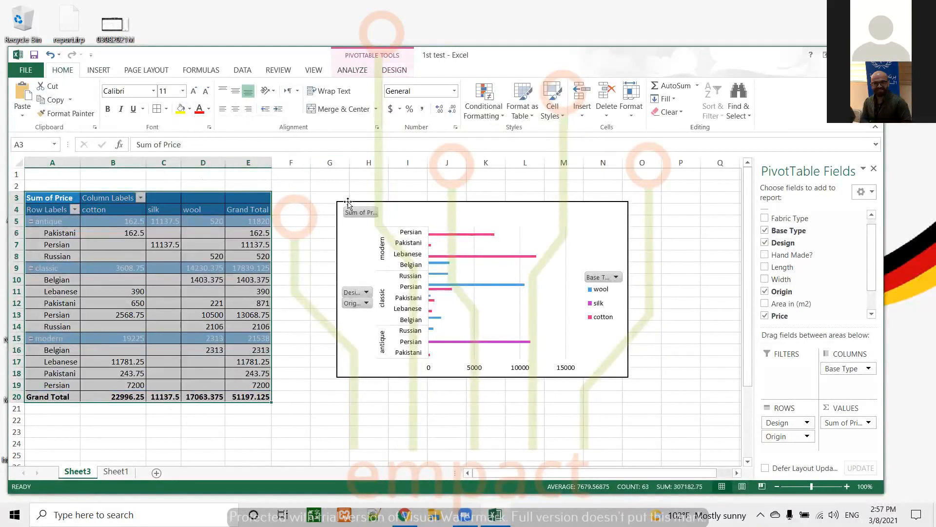
Step: Change the workbook's theme colors to the Blue Green palette
click(340, 215)
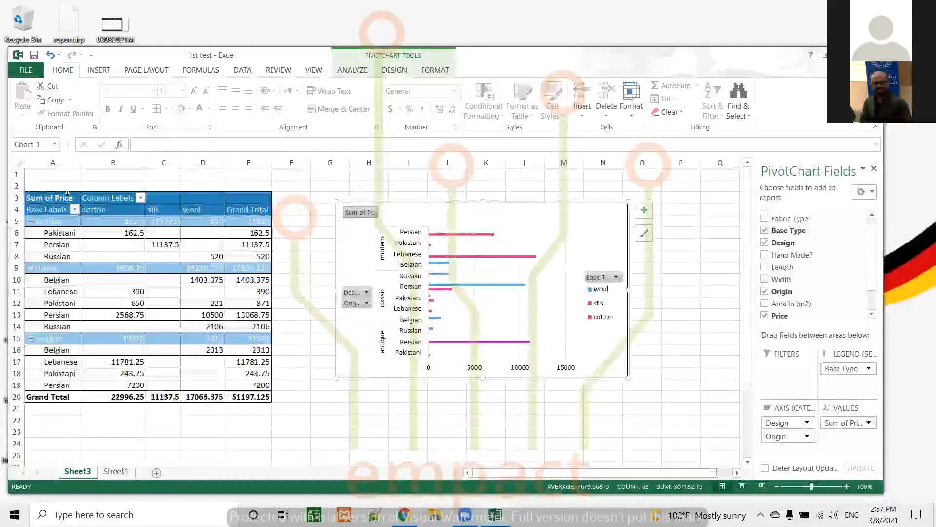
click(146, 70)
click(23, 100)
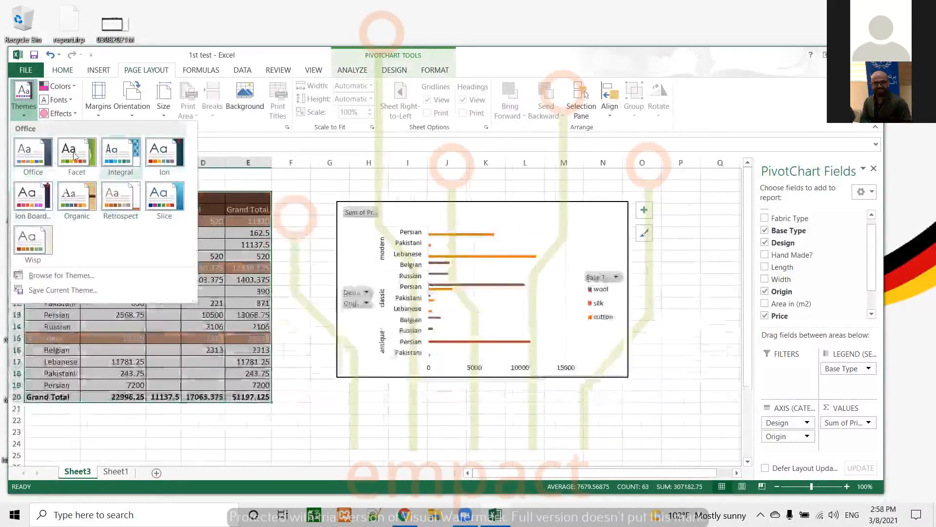
click(297, 209)
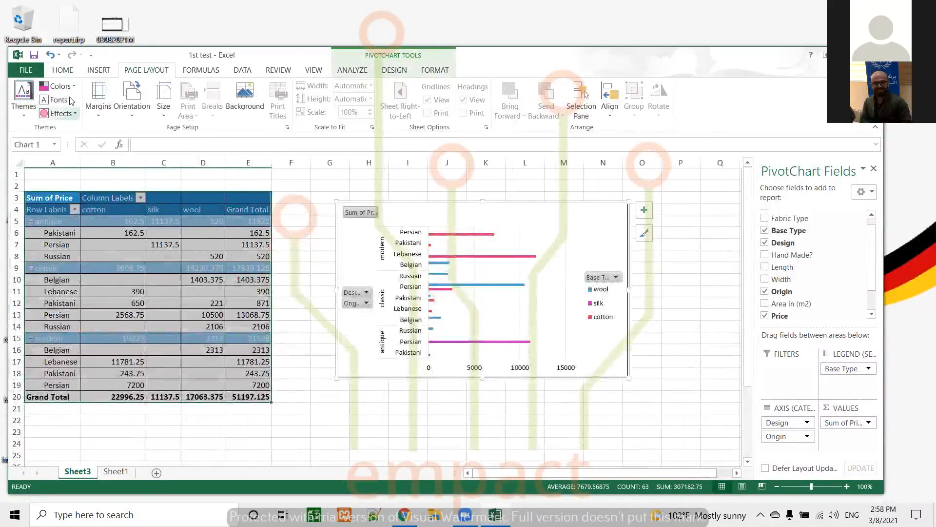
click(57, 85)
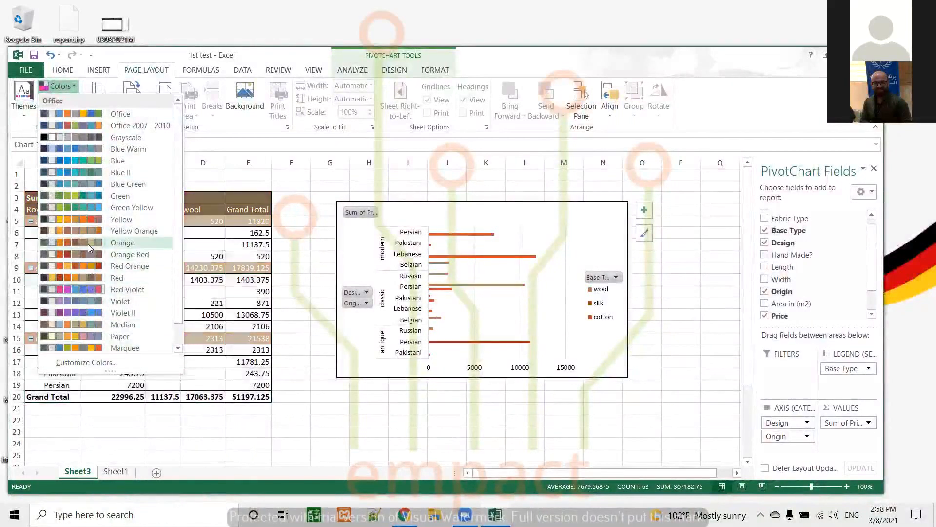
click(88, 183)
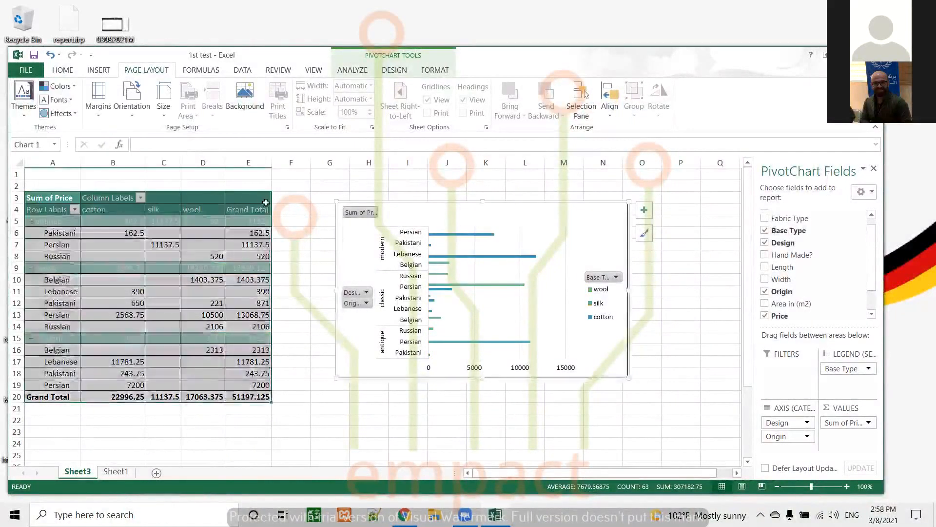
click(292, 211)
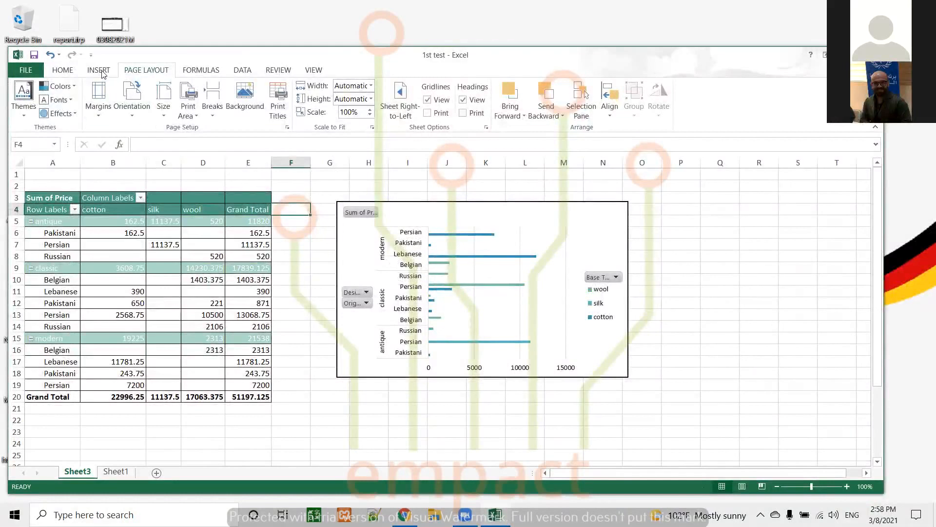
click(65, 72)
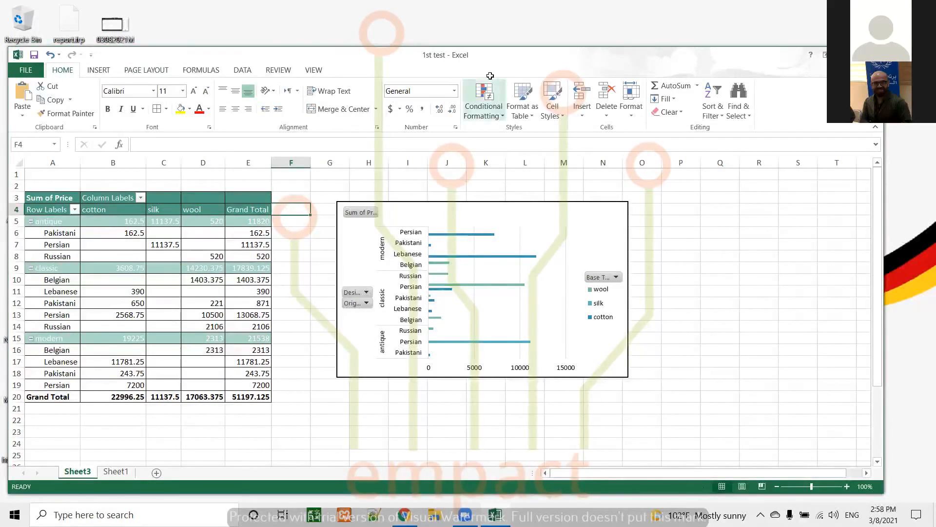
click(163, 291)
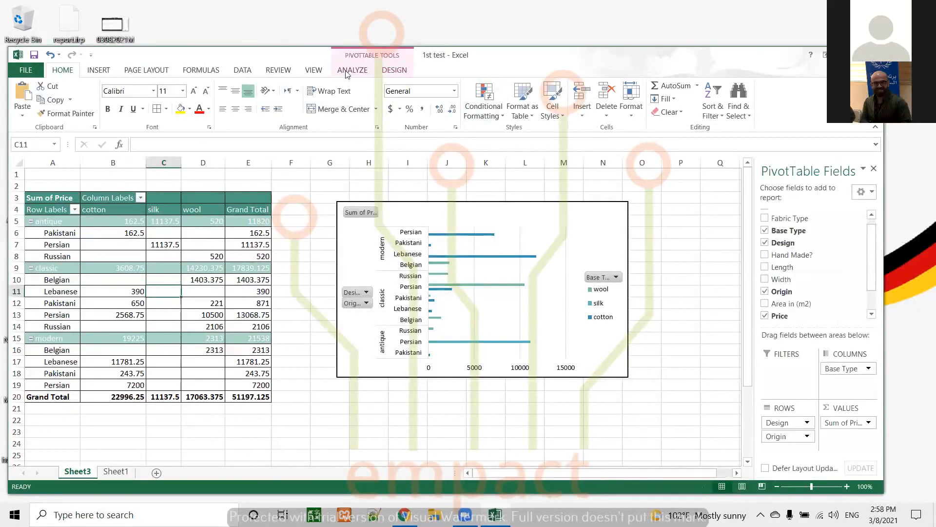
Step: Review the PivotTable's name and options in the PivotTable analysis tools
click(348, 73)
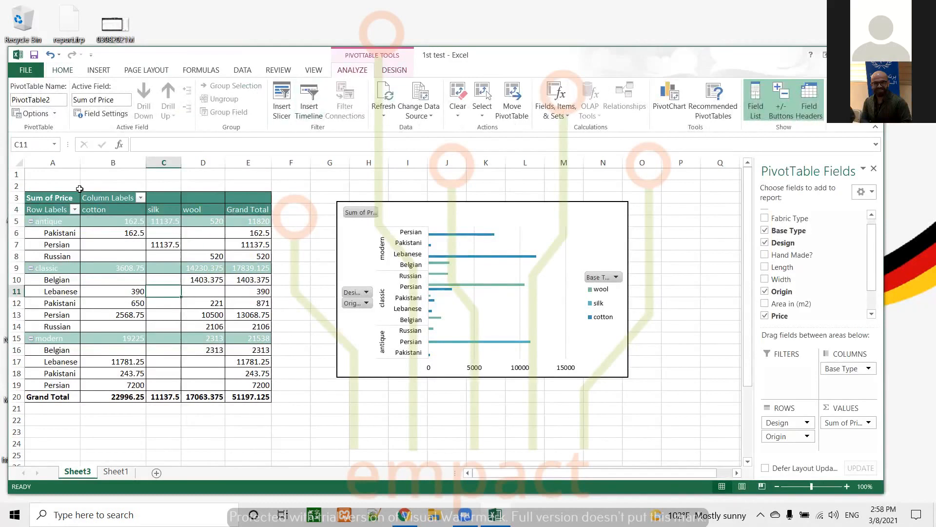
click(203, 233)
click(63, 99)
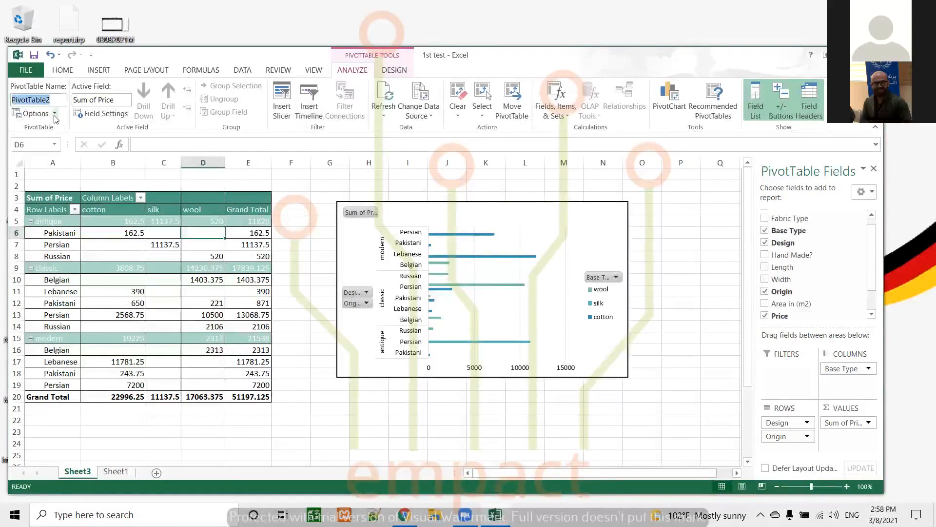
click(53, 115)
click(54, 115)
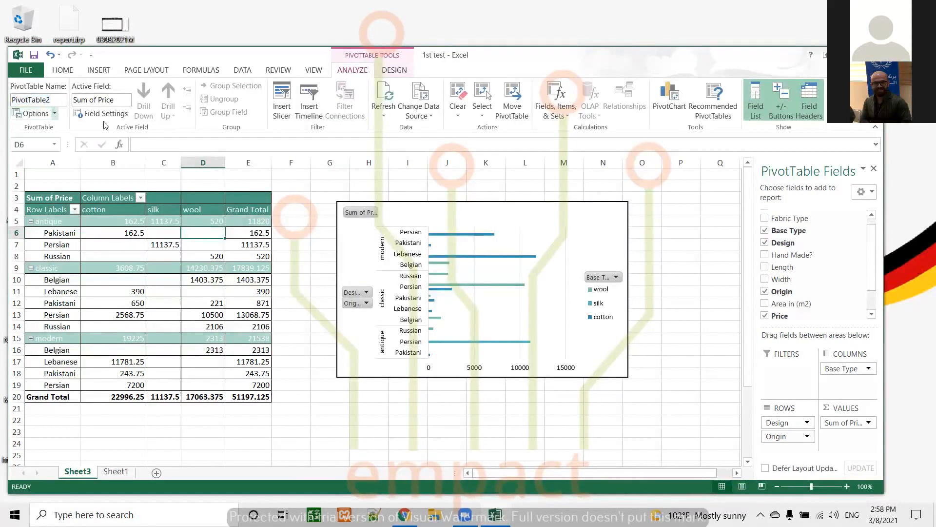
click(234, 231)
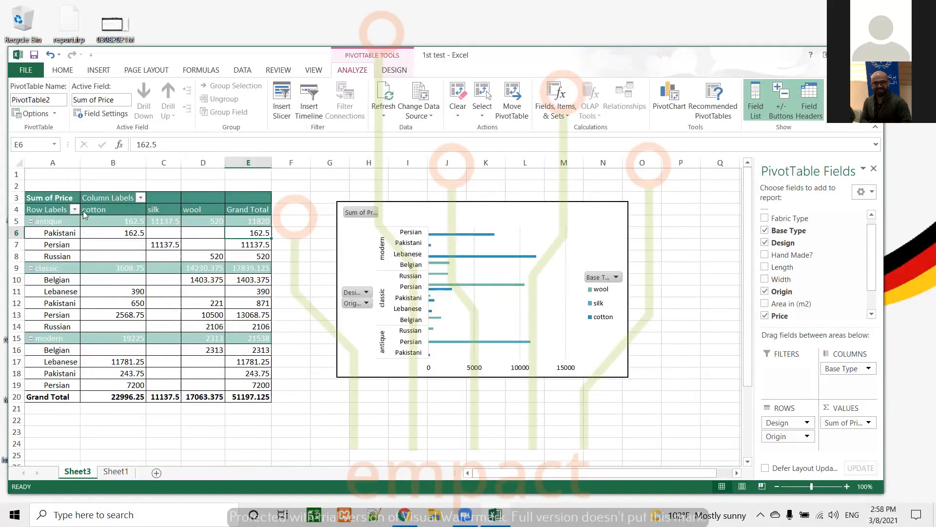
Step: Copy the whole PivotTable to a new sheet, pasting only values and number formats at A1
drag(46, 200, 257, 393)
key(ctrl+c)
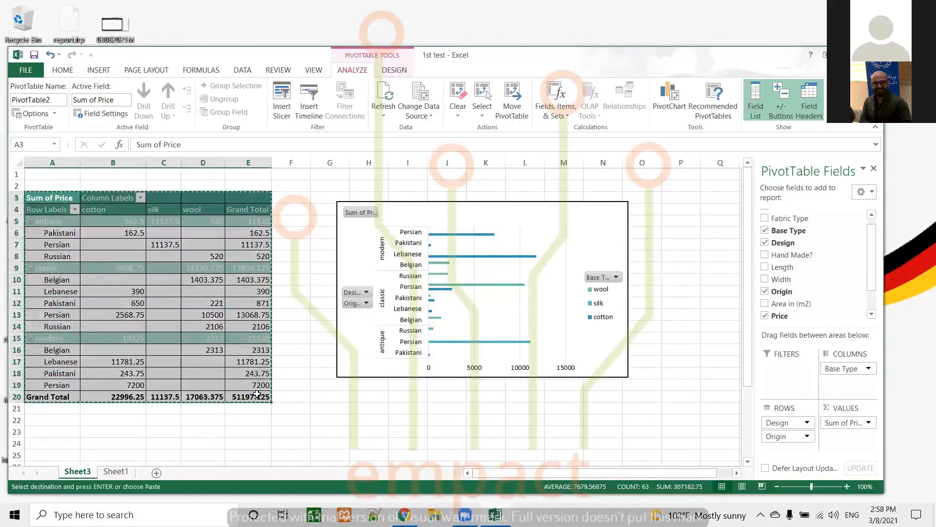
click(155, 472)
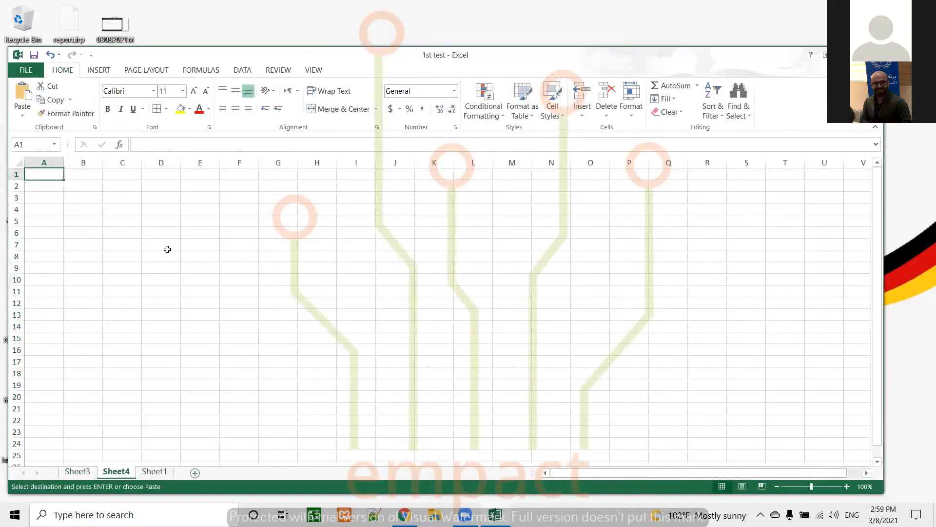
key(ctrl+alt+v)
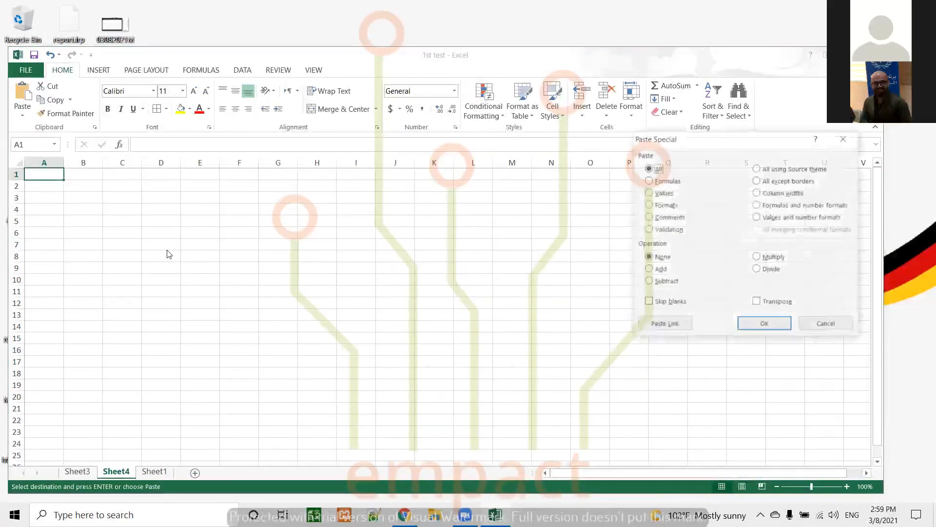
drag(770, 141, 542, 146)
click(532, 225)
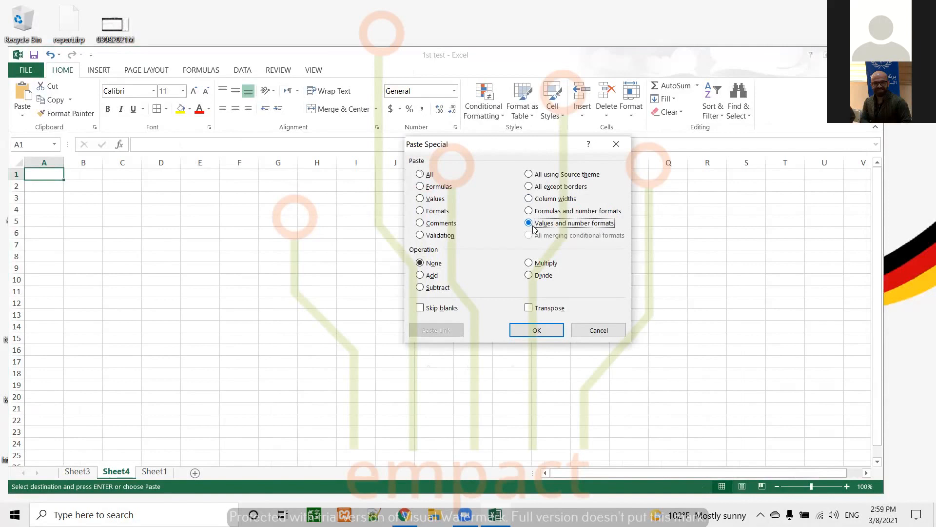
click(537, 330)
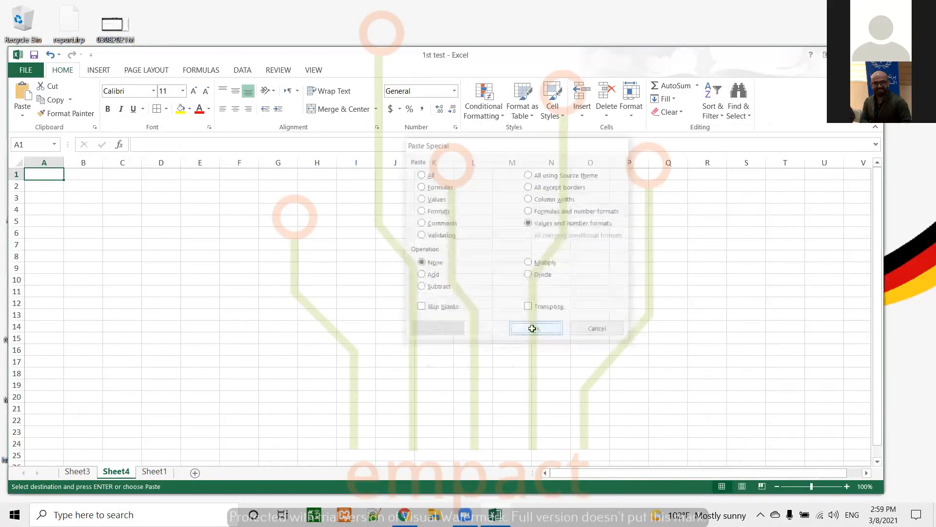
click(192, 245)
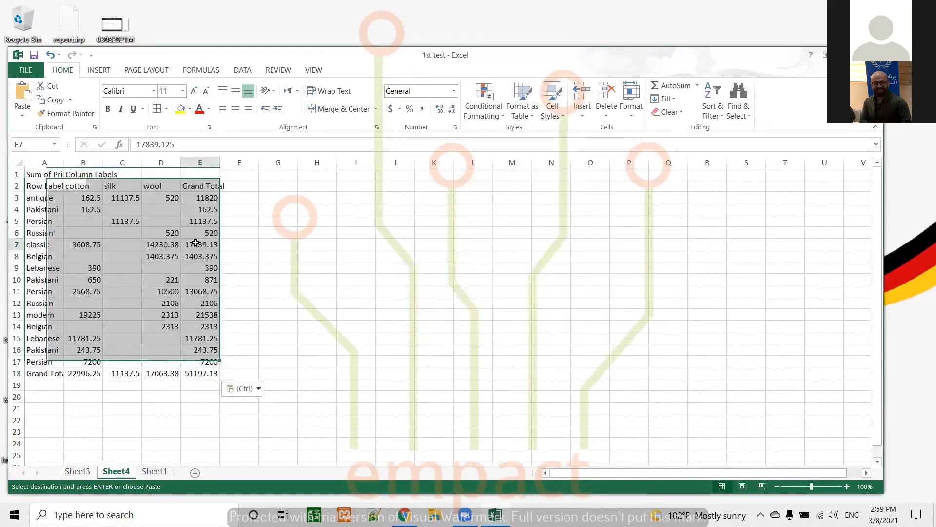
Step: Autofit the widths of columns A through E on the new sheet
double_click(63, 163)
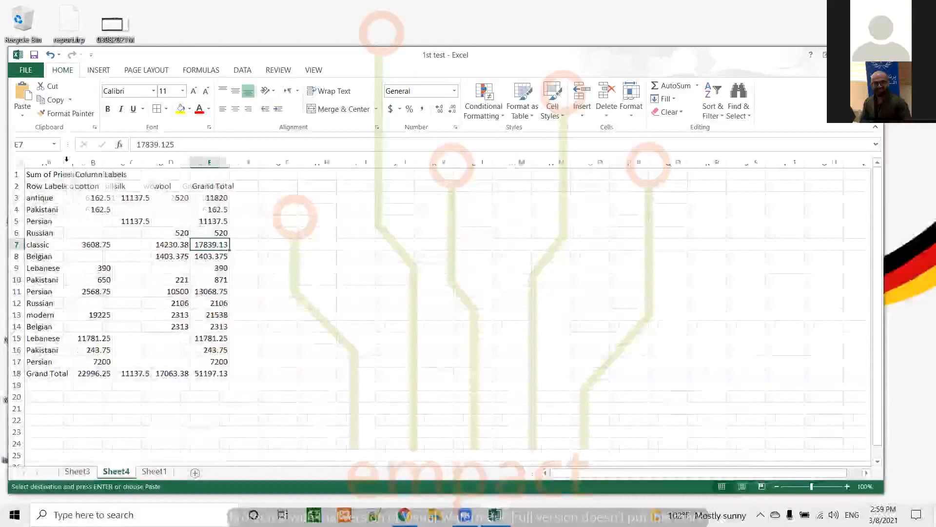
double_click(112, 163)
double_click(168, 162)
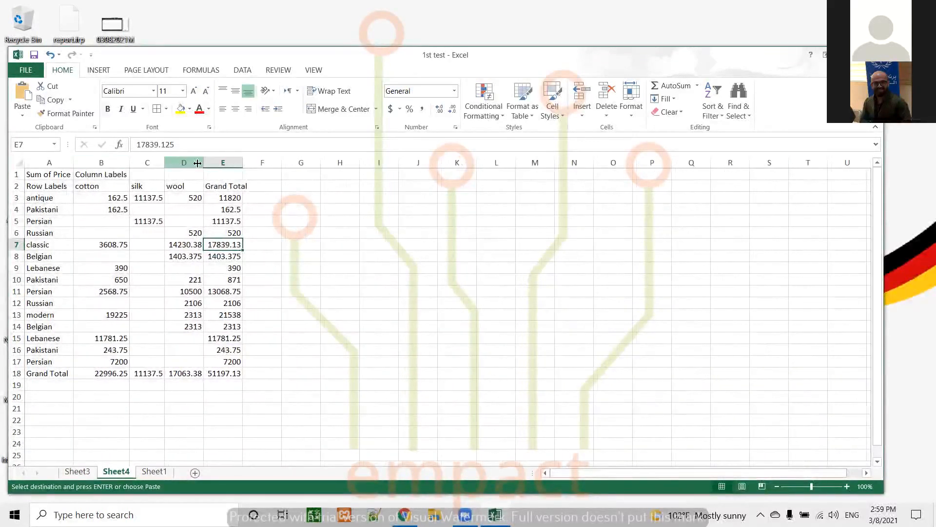
double_click(203, 163)
double_click(248, 163)
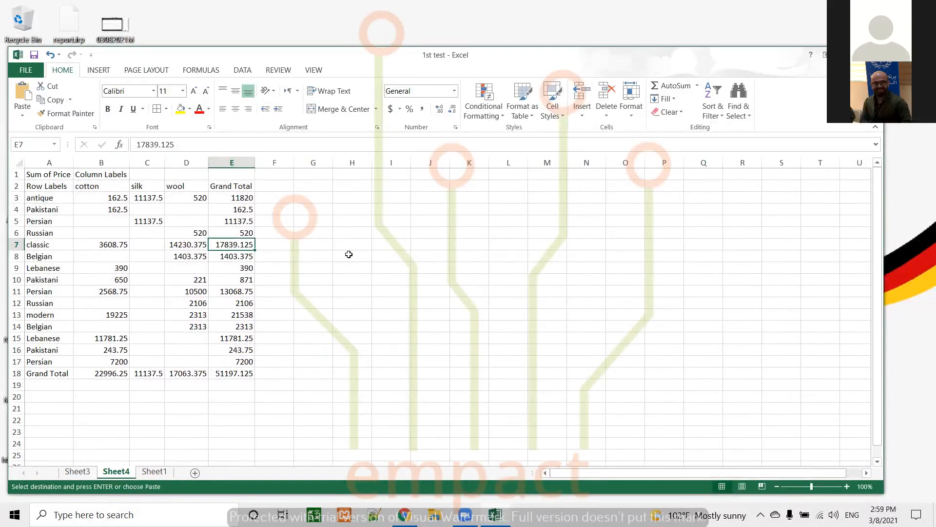
Step: Compare the pasted copy with the original PivotTable and the source data sheets
click(77, 471)
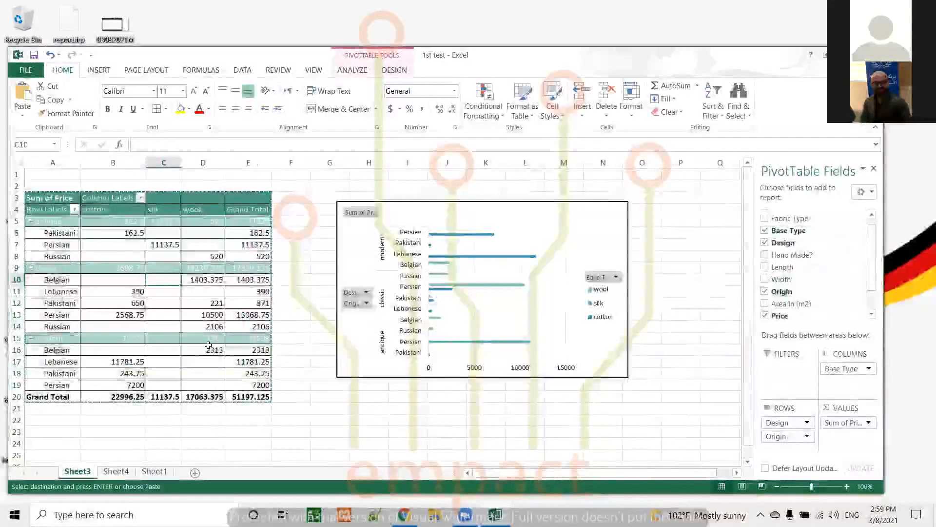
click(115, 471)
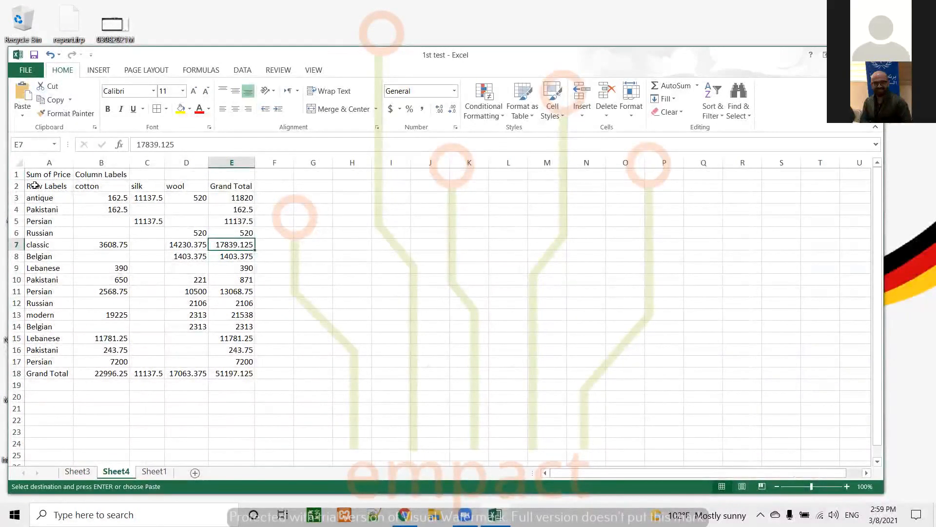
click(348, 58)
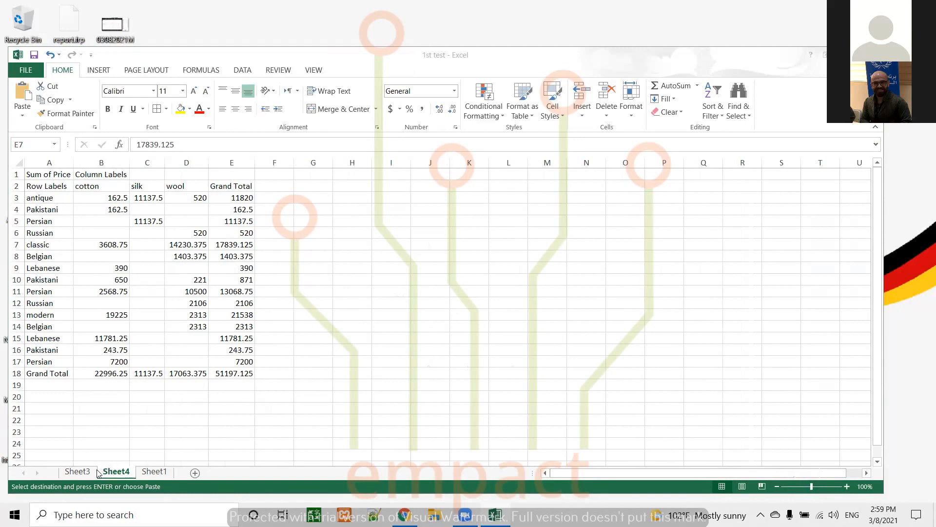
click(151, 471)
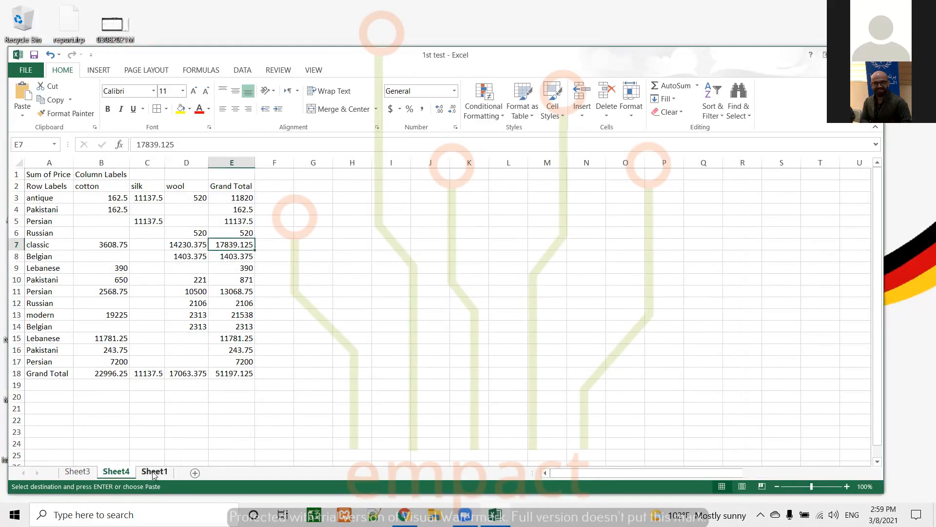
click(89, 470)
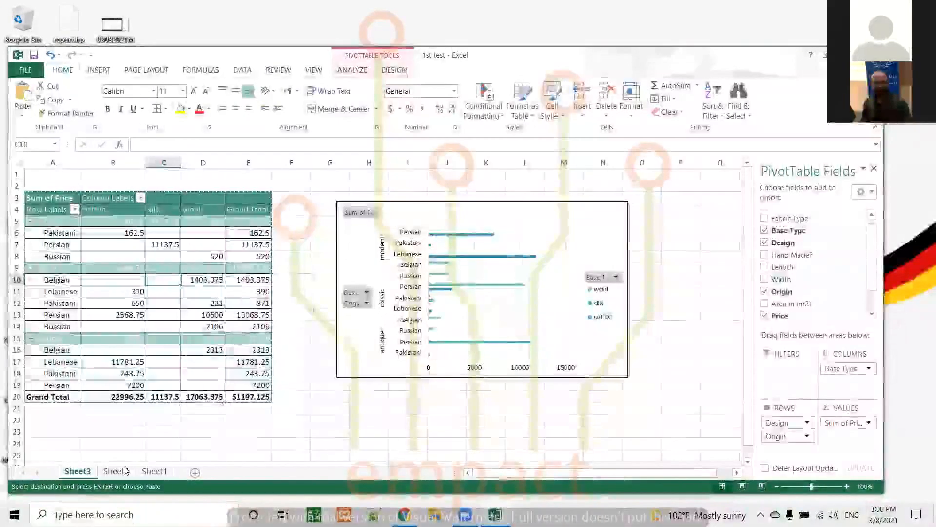
click(125, 471)
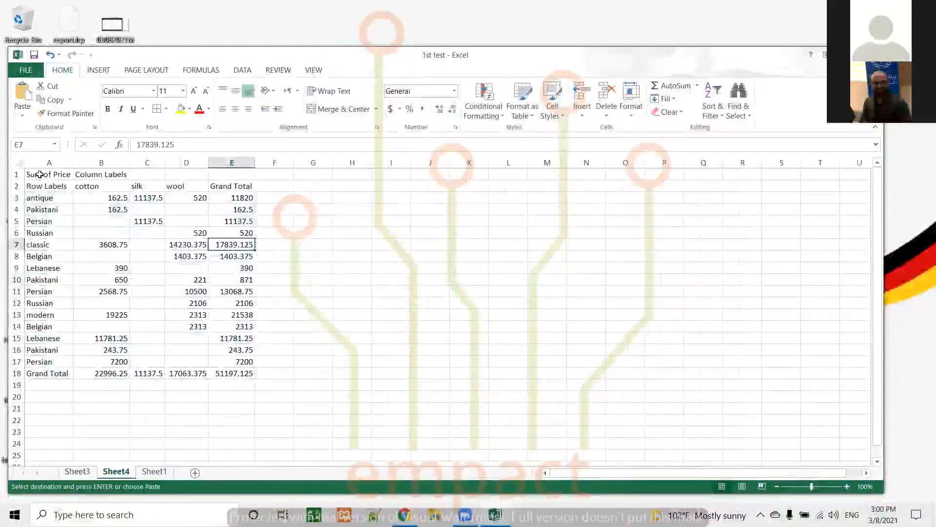
Step: Convert the pasted range starting at A1 into a table with headers
click(40, 175)
click(98, 69)
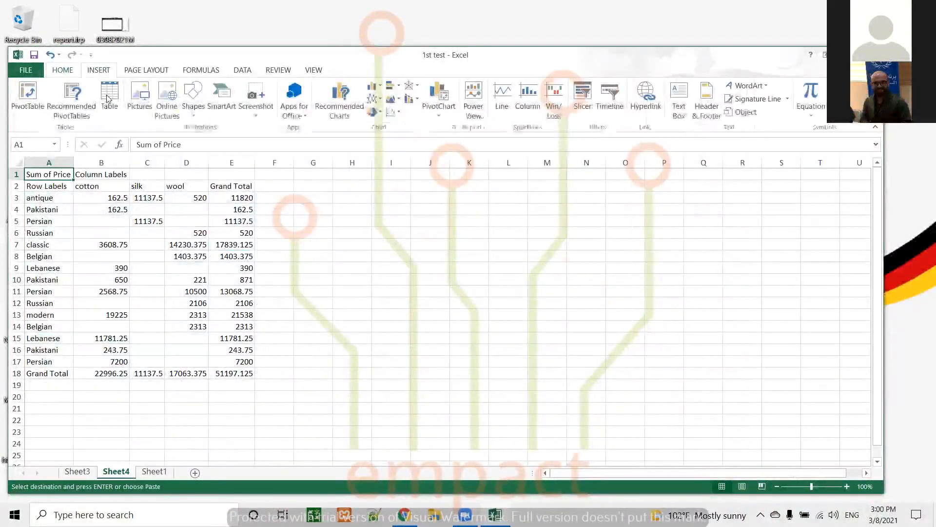
click(108, 97)
click(505, 271)
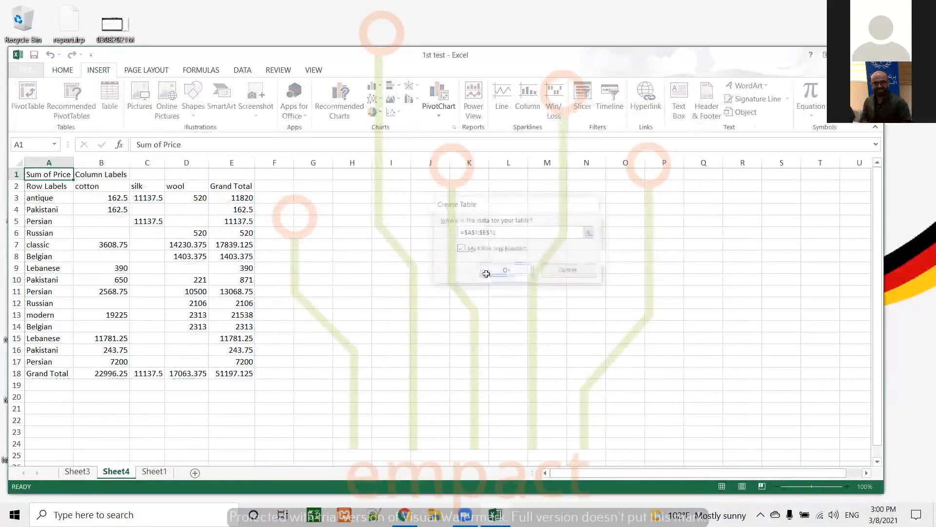
click(346, 267)
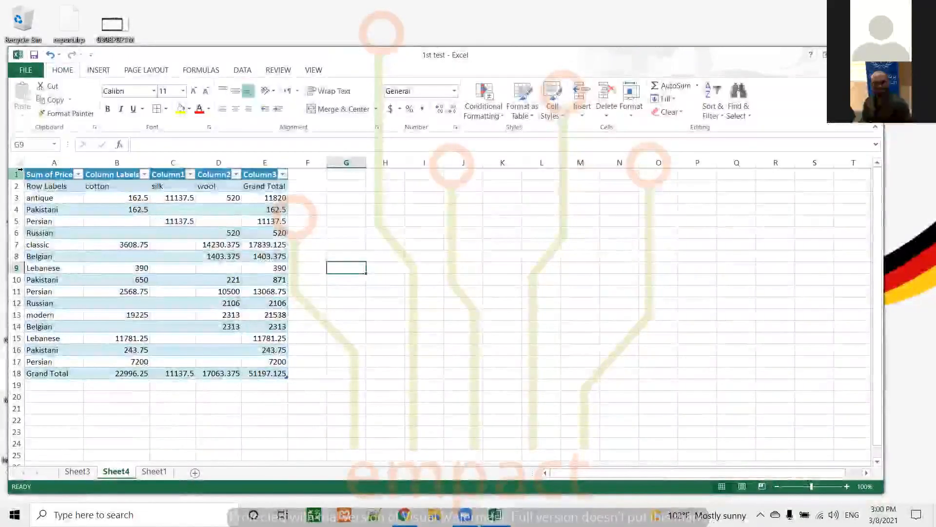
Step: Autofit the widths of the table's columns A through E
scroll(146, 276, down, 3)
scroll(146, 278, up, 3)
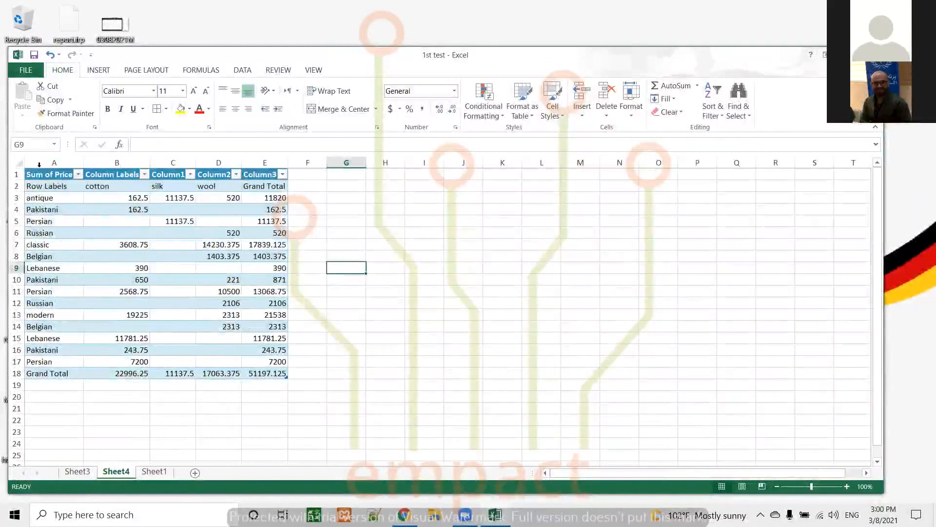
double_click(84, 163)
double_click(151, 162)
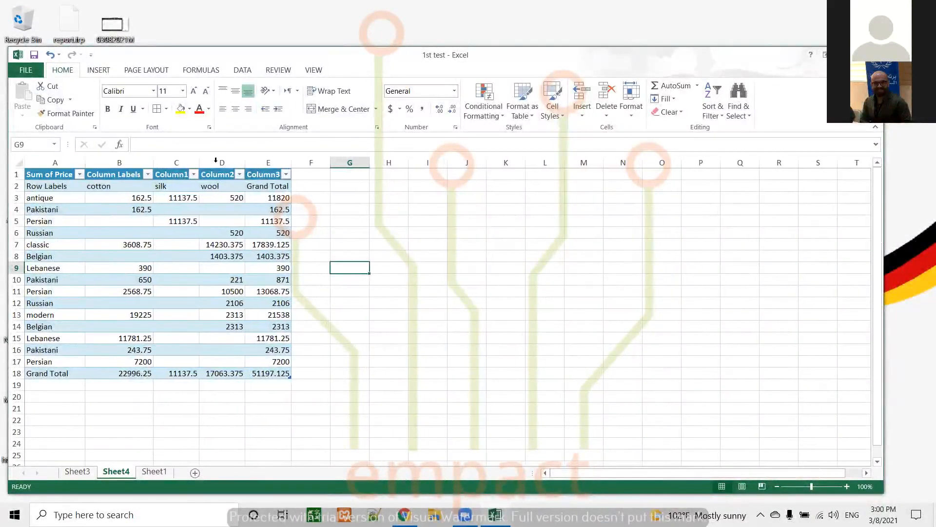
double_click(199, 162)
double_click(247, 161)
double_click(294, 162)
click(422, 381)
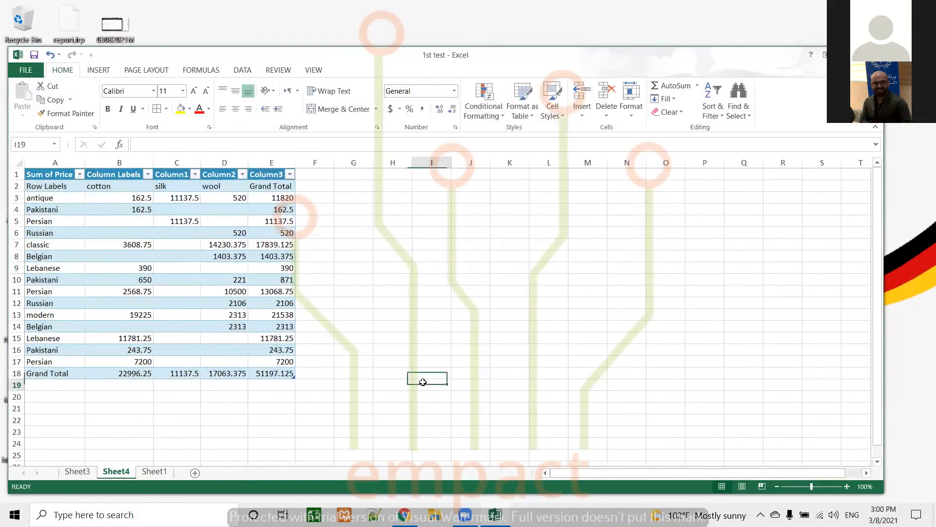